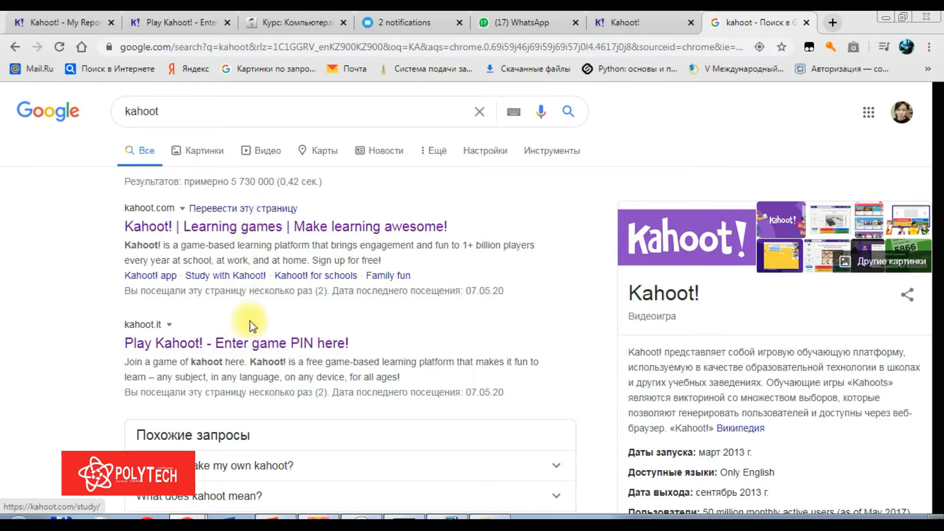
Open the Play Kahoot! search result (kahoot.it) in a new tab and switch to it
{"action": "right_click", "coordinate": [250, 334]}
{"action": "left_click", "coordinate": [280, 344]}
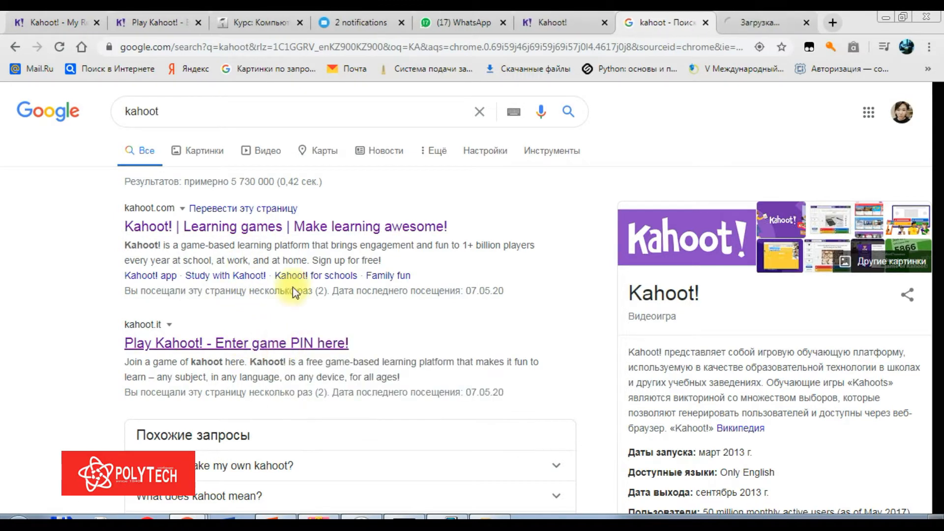
{"action": "left_click", "coordinate": [759, 22]}
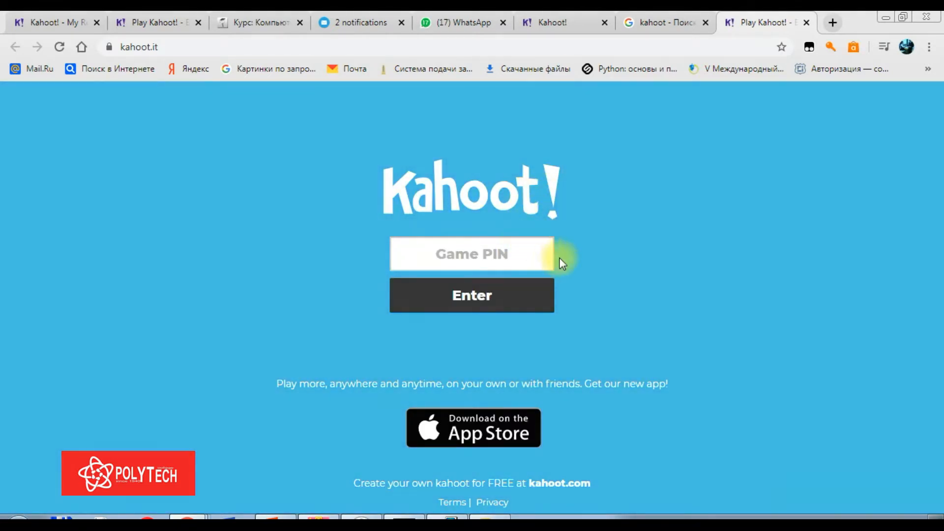
Return to the kahoot search results and open 'Kahoot! | Learning games'
{"action": "left_click", "coordinate": [693, 24]}
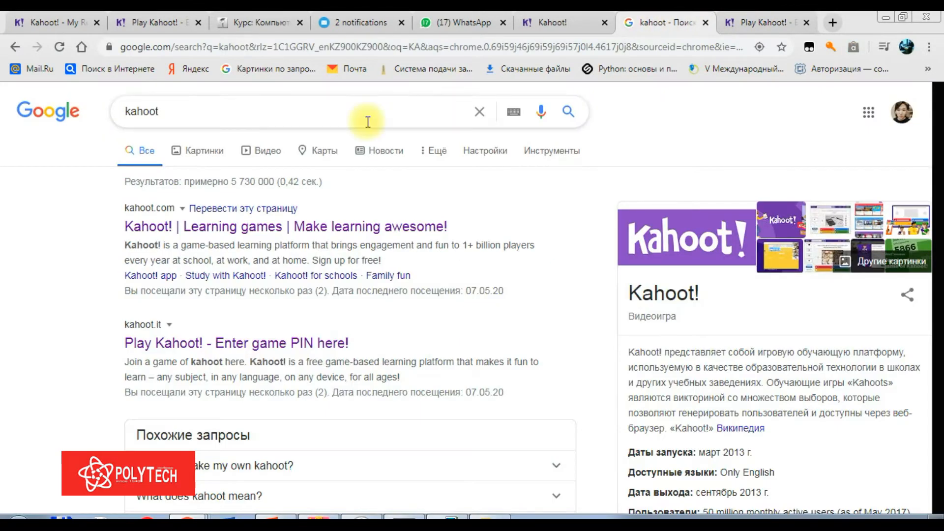
{"action": "left_click", "coordinate": [167, 227]}
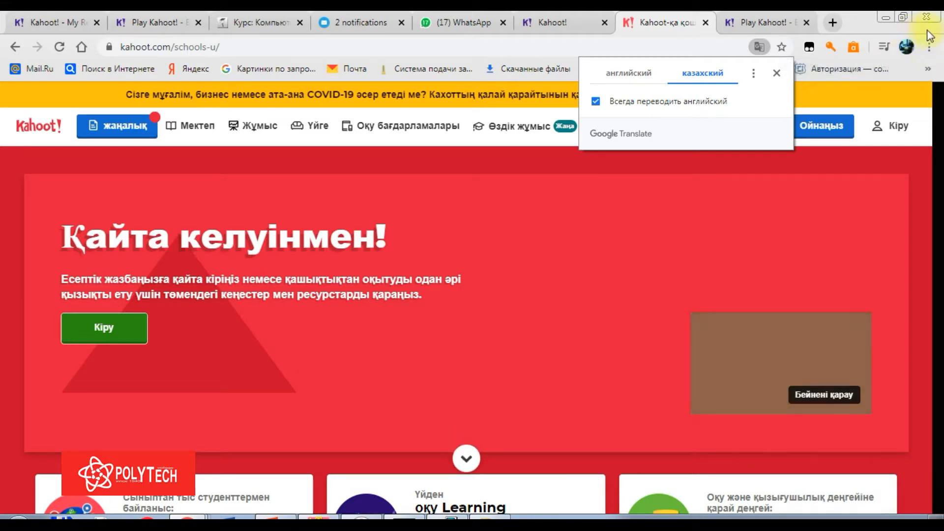
Go to Chrome Settings > Advanced > Languages and expand the Russian language entry
{"action": "left_click", "coordinate": [929, 47]}
{"action": "mouse_move", "coordinate": [816, 155]}
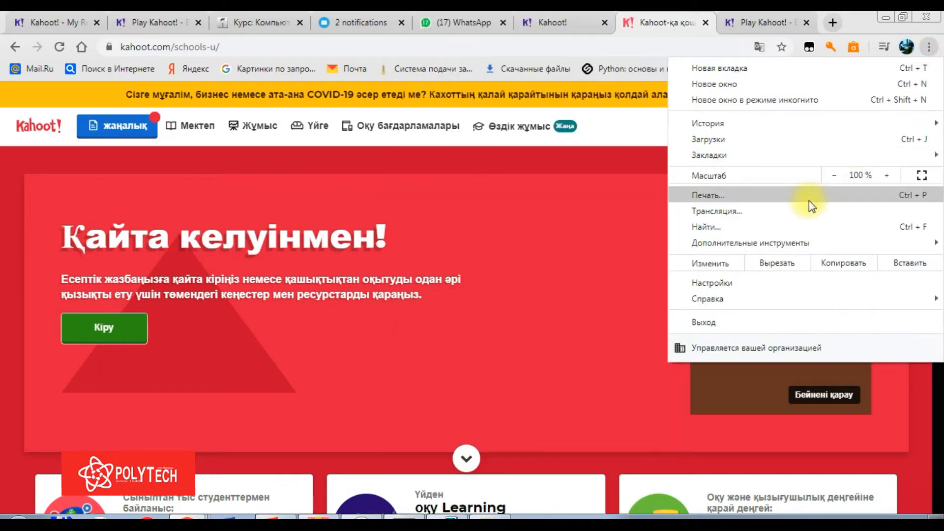
{"action": "left_click", "coordinate": [796, 282]}
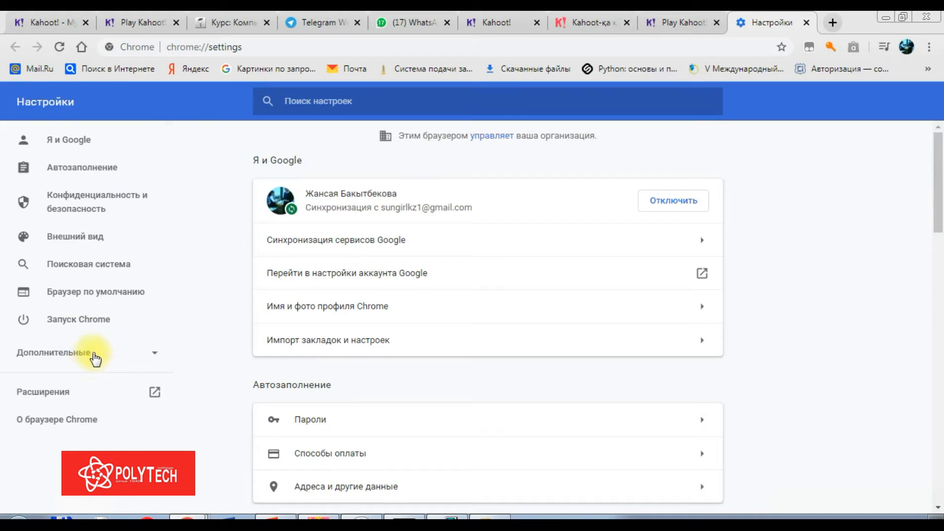
{"action": "left_click", "coordinate": [93, 360]}
{"action": "left_click", "coordinate": [94, 386]}
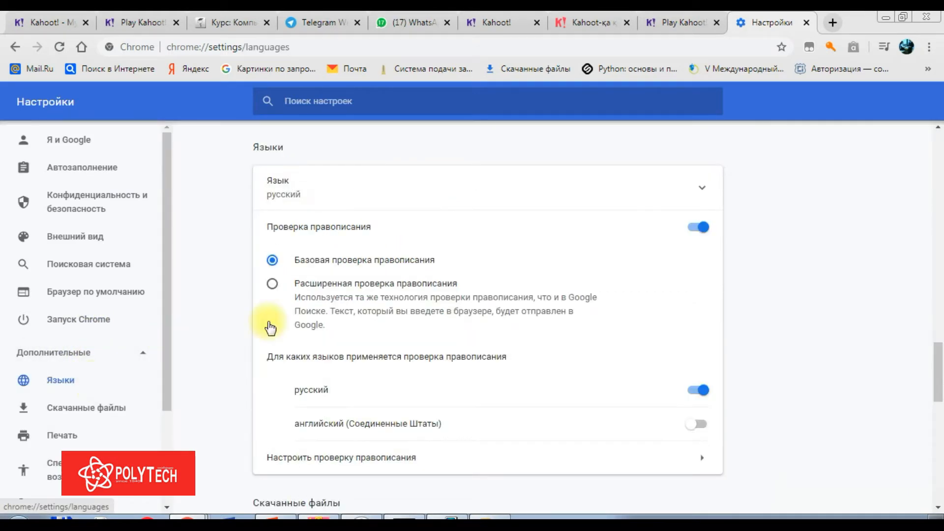
{"action": "left_click", "coordinate": [533, 199]}
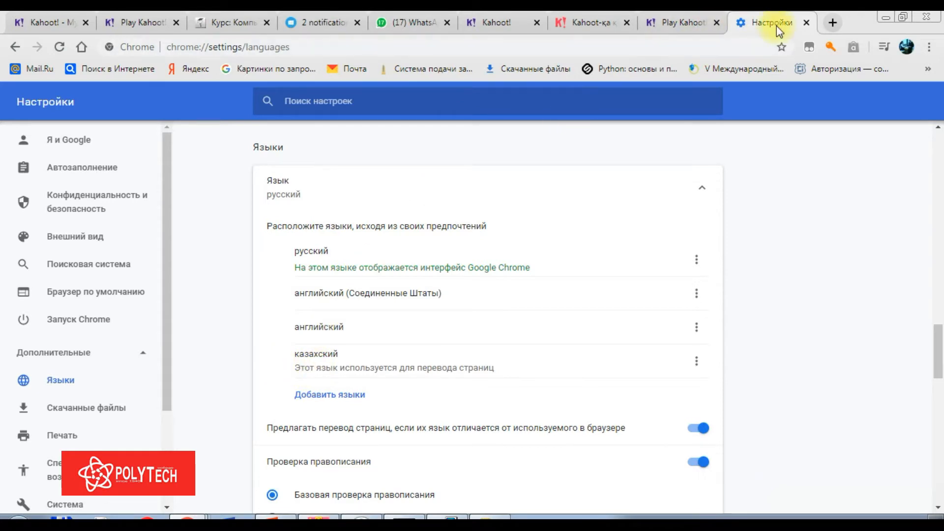
Close Settings, return to the Kahoot! schools page and show its extra translation options
{"action": "left_click", "coordinate": [806, 22]}
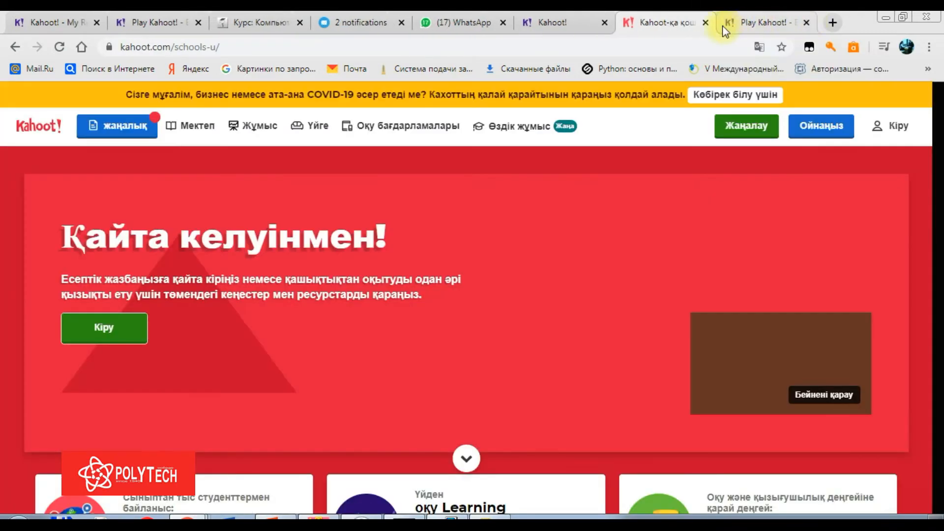
{"action": "left_click", "coordinate": [761, 24]}
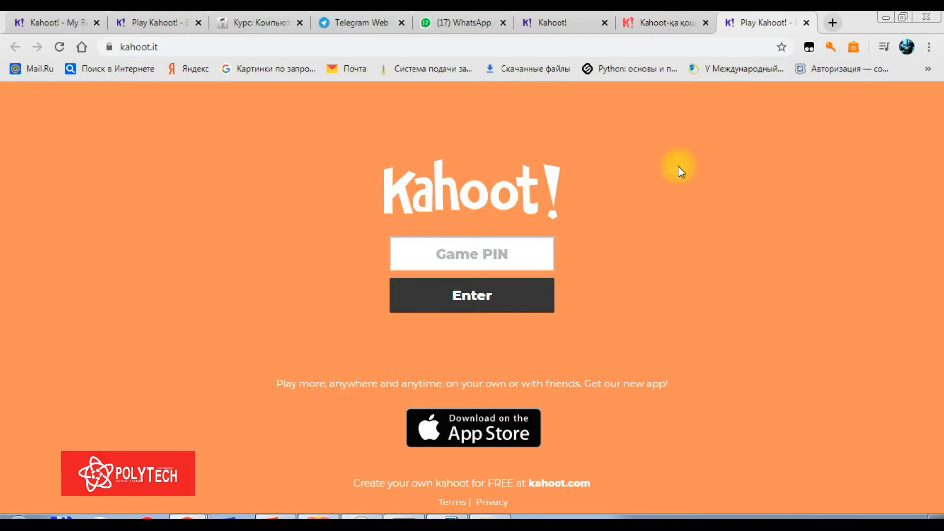
{"action": "left_click", "coordinate": [668, 22]}
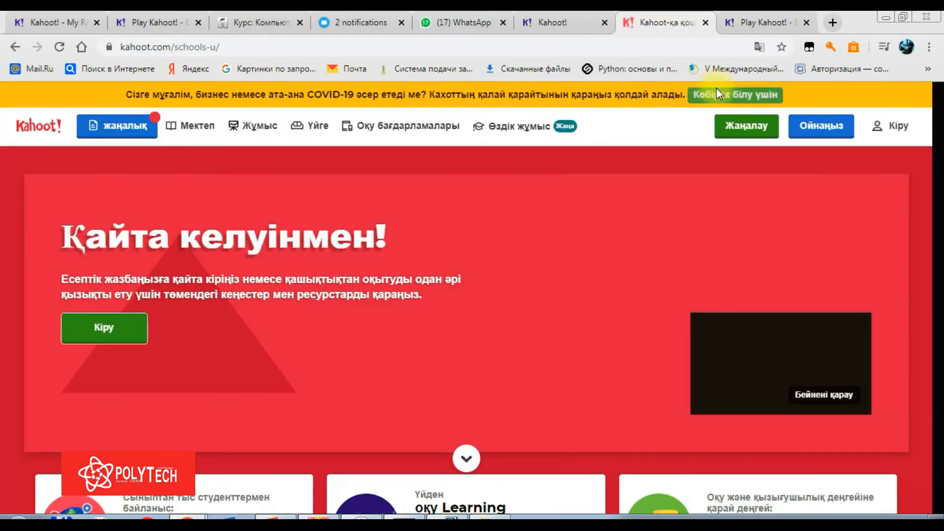
{"action": "left_click", "coordinate": [760, 48]}
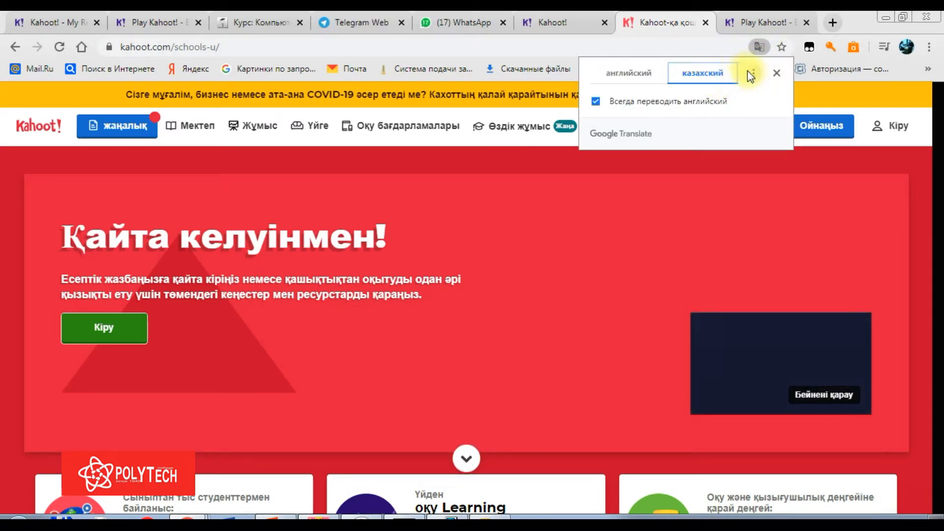
{"action": "left_click", "coordinate": [752, 74]}
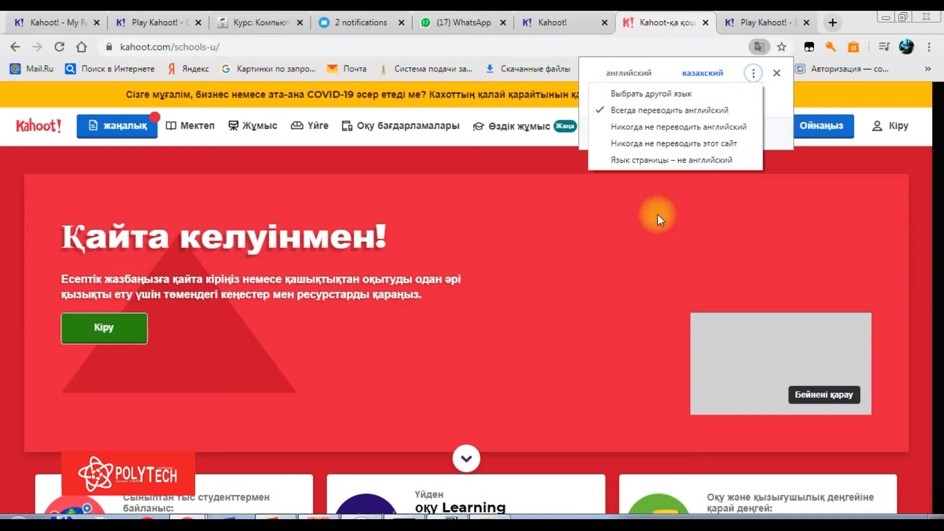
Translate the Kahoot! page into Russian (русский) as a different translation language
{"action": "right_click", "coordinate": [623, 227]}
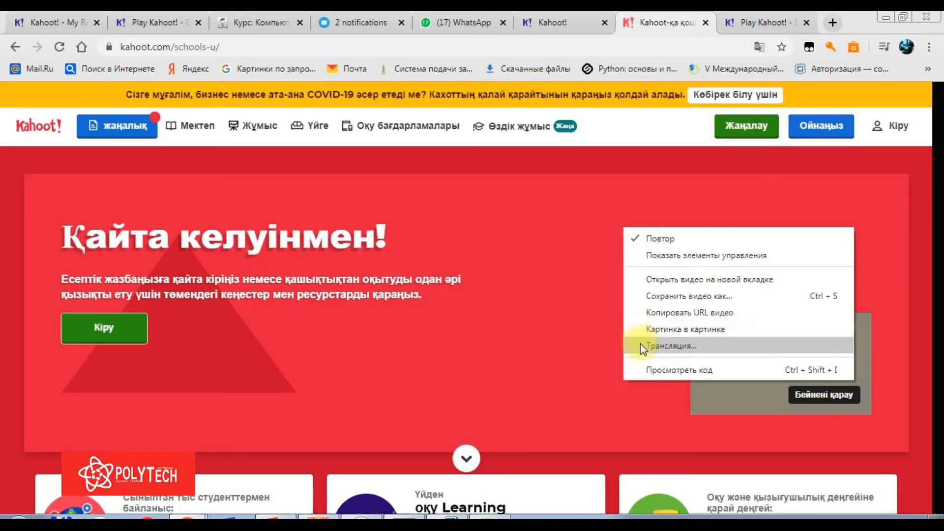
{"action": "right_click", "coordinate": [590, 268]}
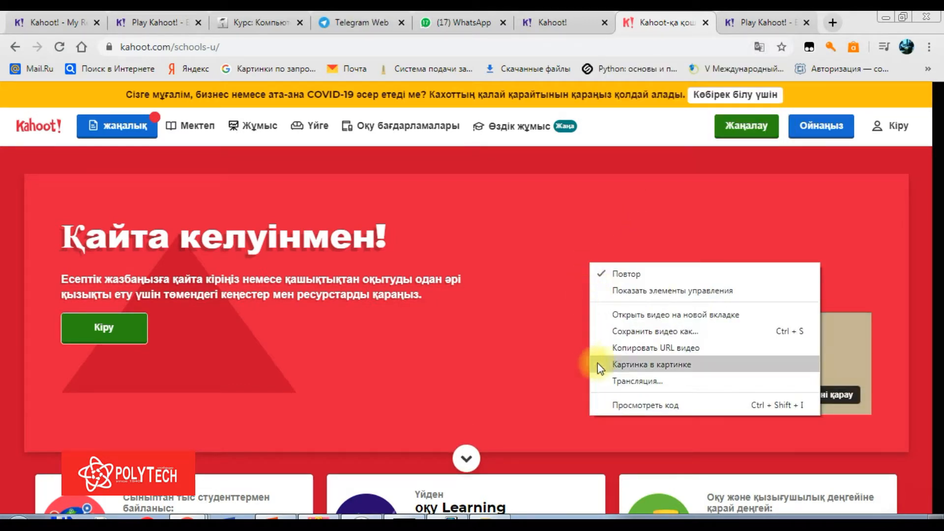
{"action": "left_click", "coordinate": [558, 297]}
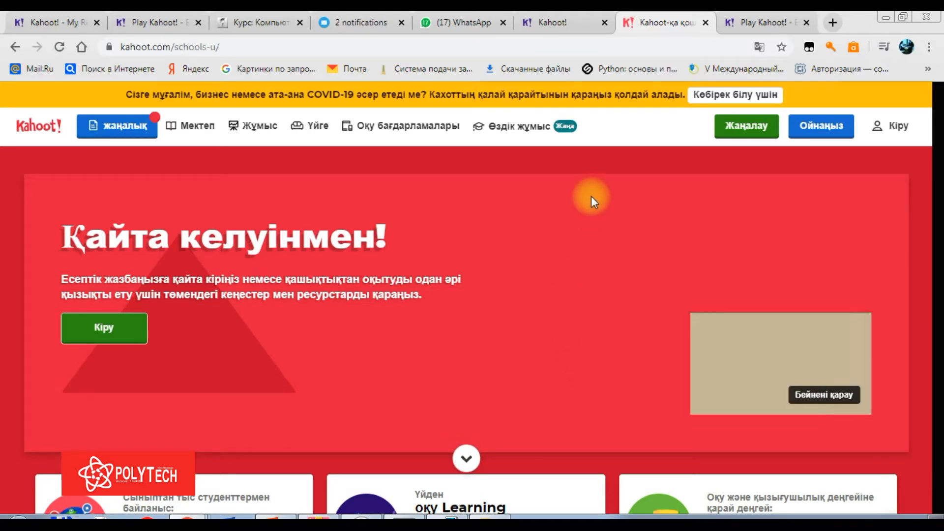
{"action": "left_click", "coordinate": [759, 47]}
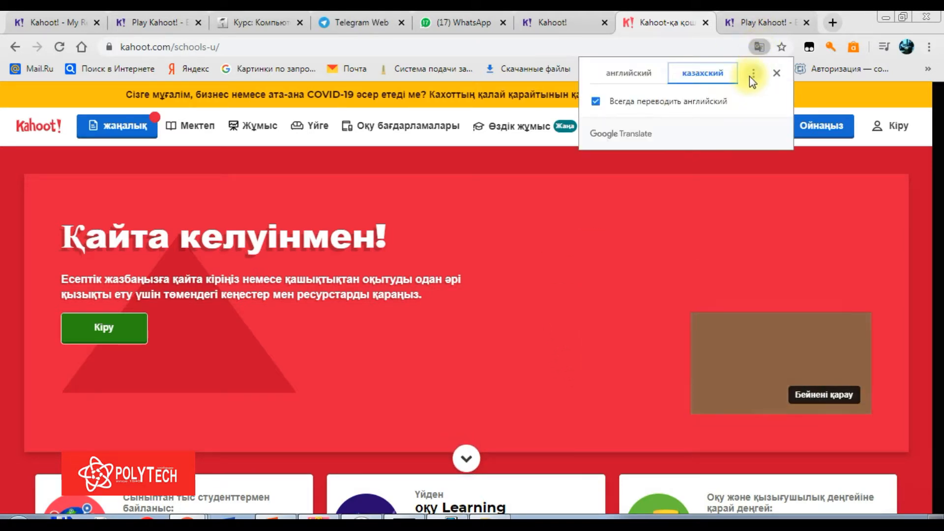
{"action": "left_click", "coordinate": [752, 74]}
{"action": "left_click", "coordinate": [725, 98]}
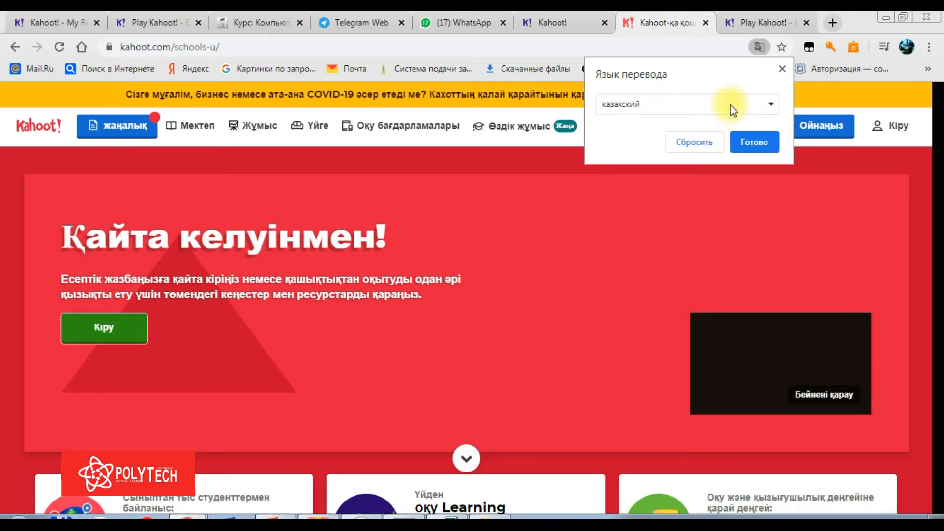
{"action": "left_click", "coordinate": [730, 105]}
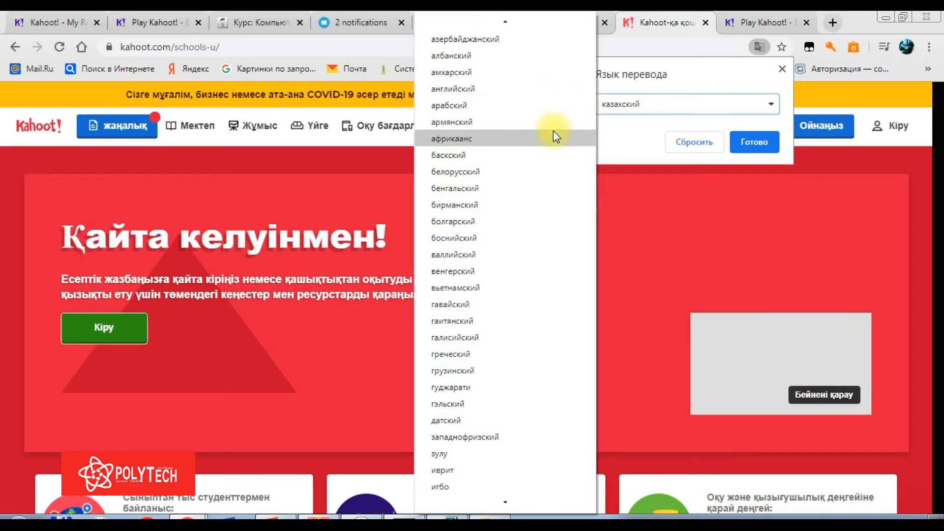
{"action": "scroll", "coordinate": [493, 501], "scroll_direction": "down", "scroll_amount": 7}
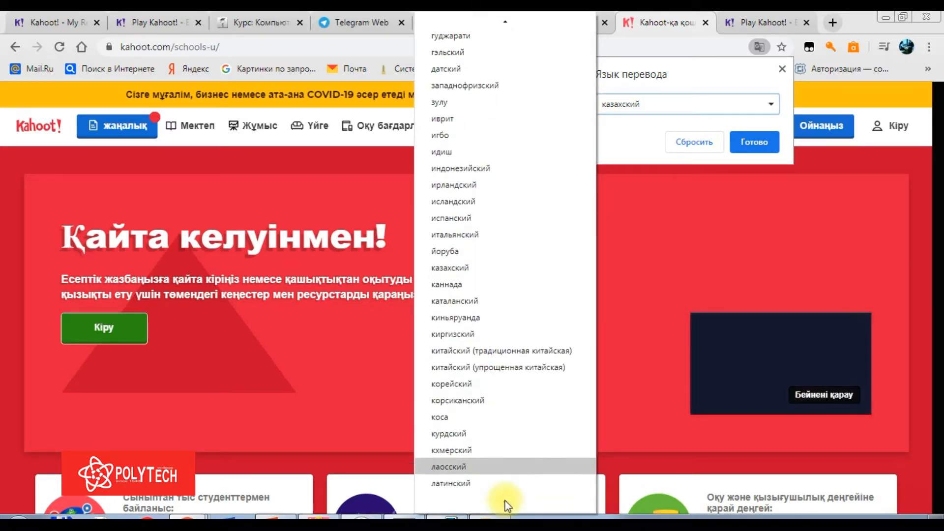
{"action": "scroll", "coordinate": [505, 500], "scroll_direction": "down", "scroll_amount": 8}
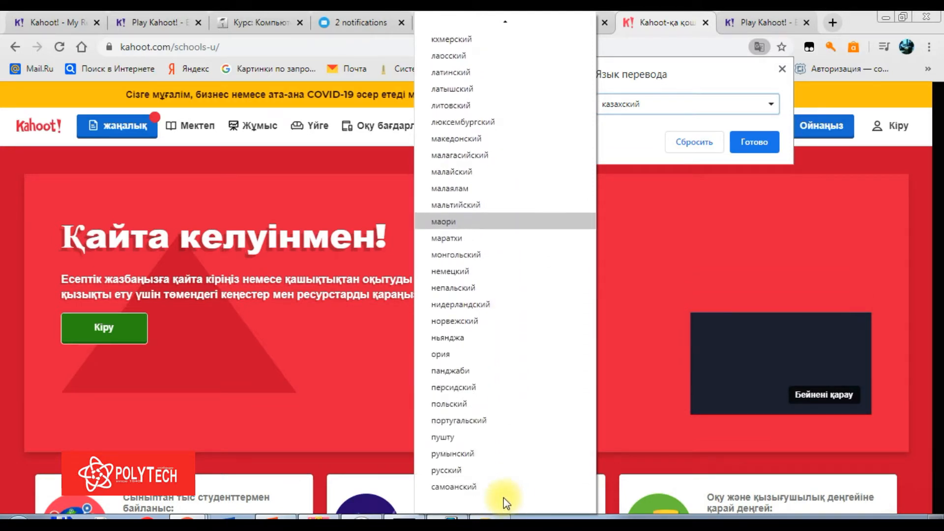
{"action": "scroll", "coordinate": [503, 499], "scroll_direction": "down", "scroll_amount": 3}
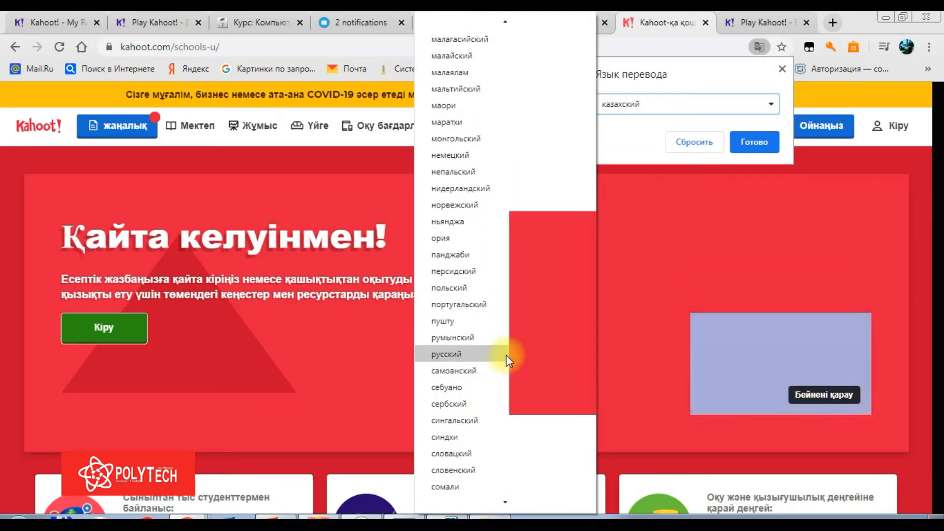
{"action": "left_click", "coordinate": [506, 355]}
{"action": "left_click", "coordinate": [728, 141]}
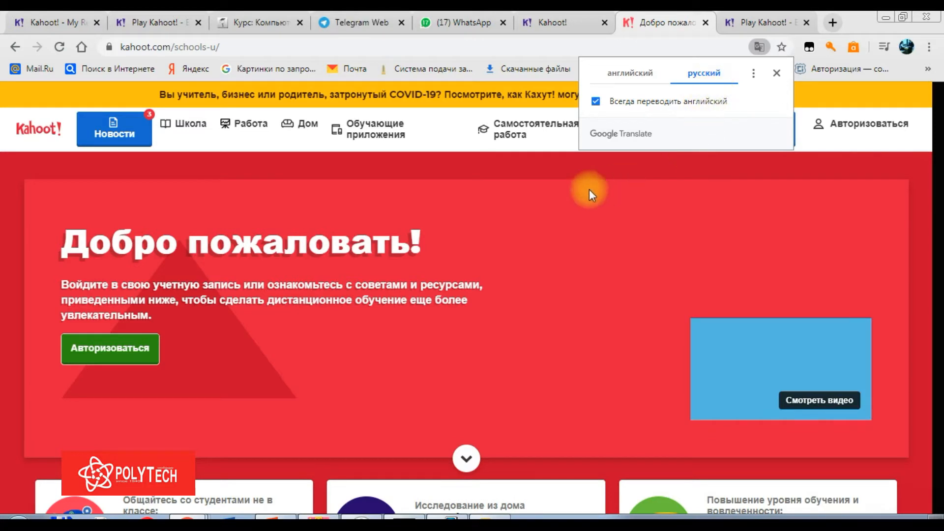
Change the page translation language back to Kazakh (казахский)
{"action": "left_click", "coordinate": [752, 72]}
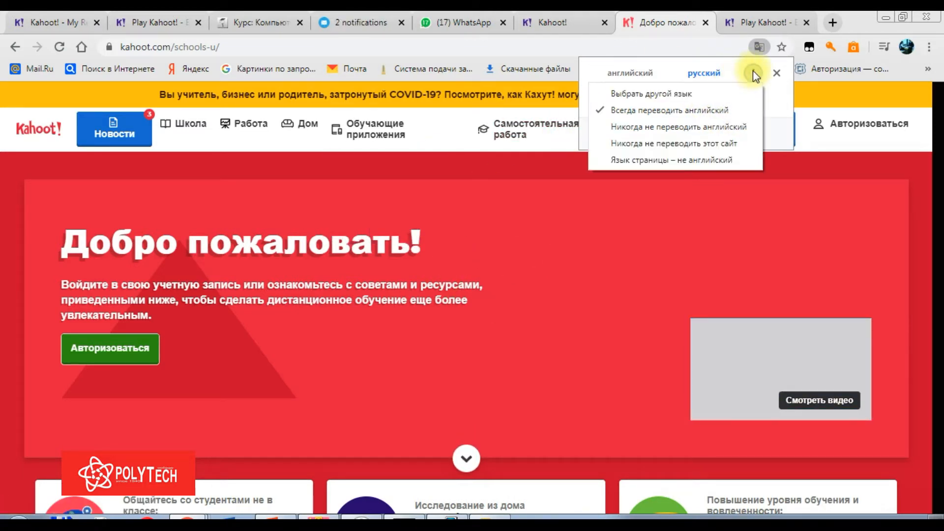
{"action": "left_click", "coordinate": [727, 95]}
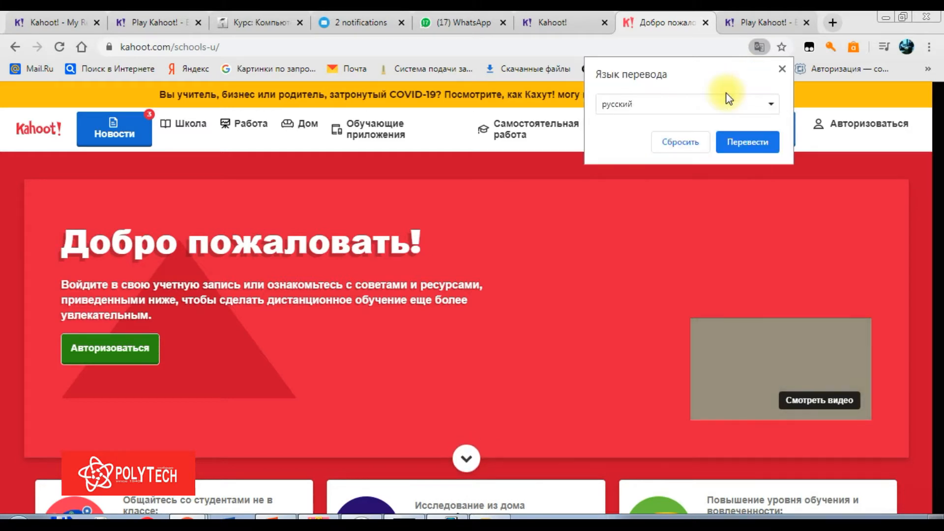
{"action": "left_click", "coordinate": [718, 111]}
{"action": "mouse_move", "coordinate": [506, 503]}
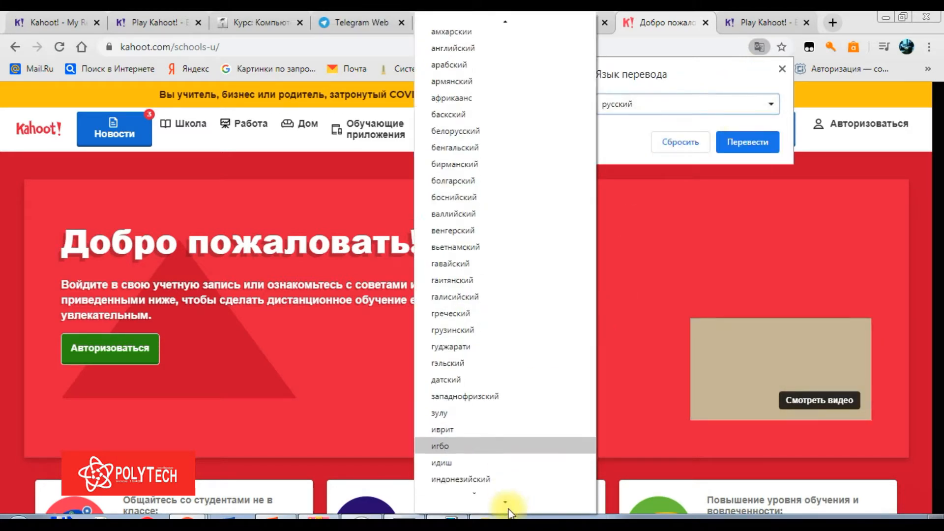
{"action": "left_click", "coordinate": [513, 339]}
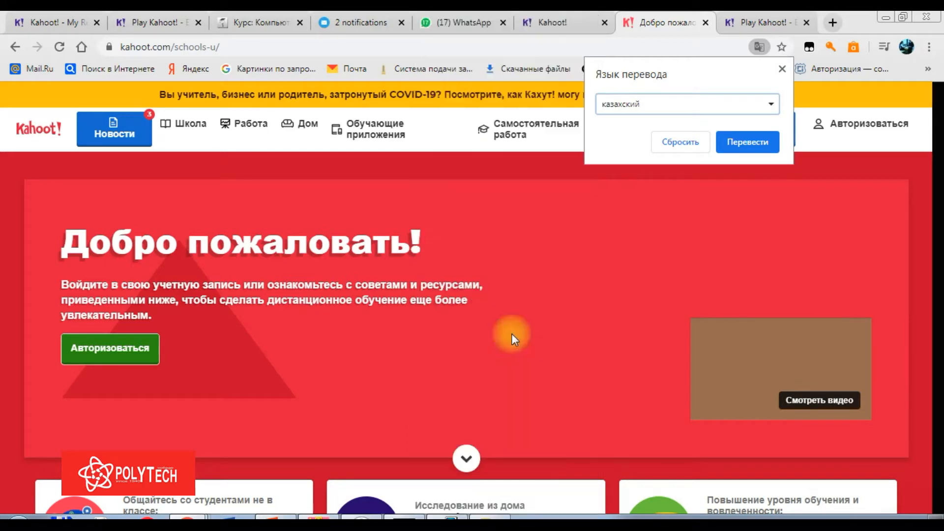
{"action": "left_click", "coordinate": [739, 141]}
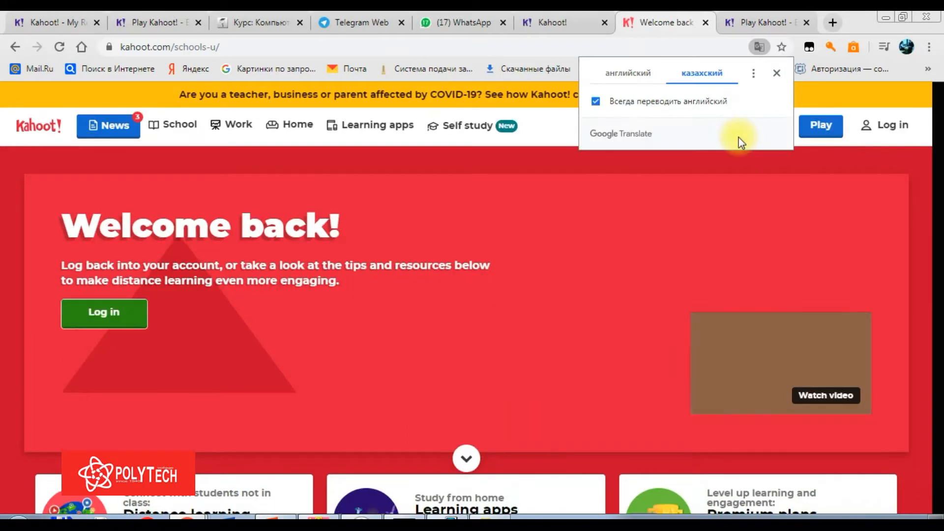
Dismiss the translation panel and log in to the Kahoot account via Кіру
{"action": "left_click", "coordinate": [695, 194]}
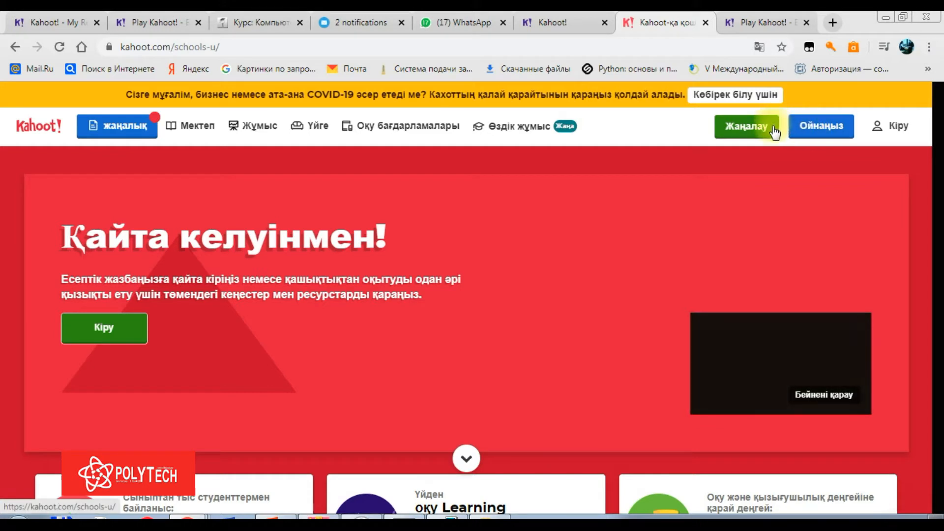
{"action": "left_click", "coordinate": [896, 129]}
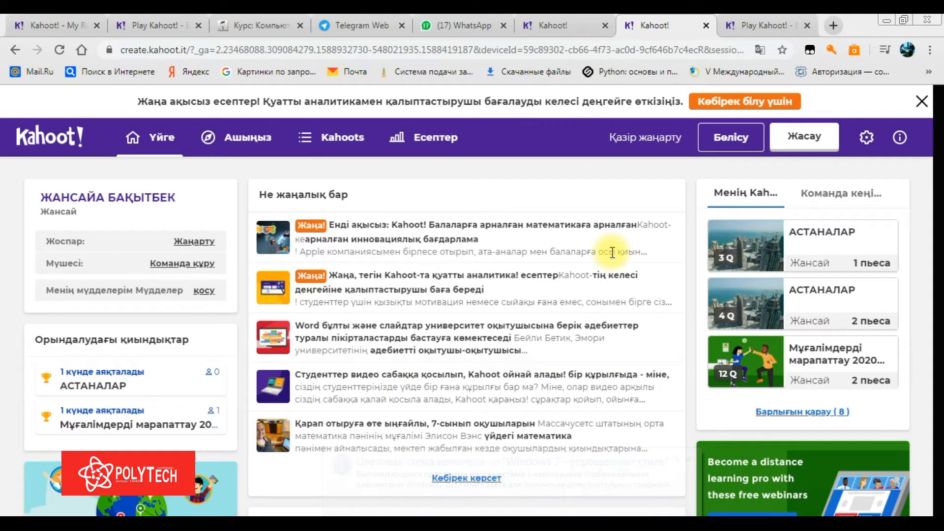
Create a new kahoot from the blank Жаңа шахот option
{"action": "left_click", "coordinate": [800, 140]}
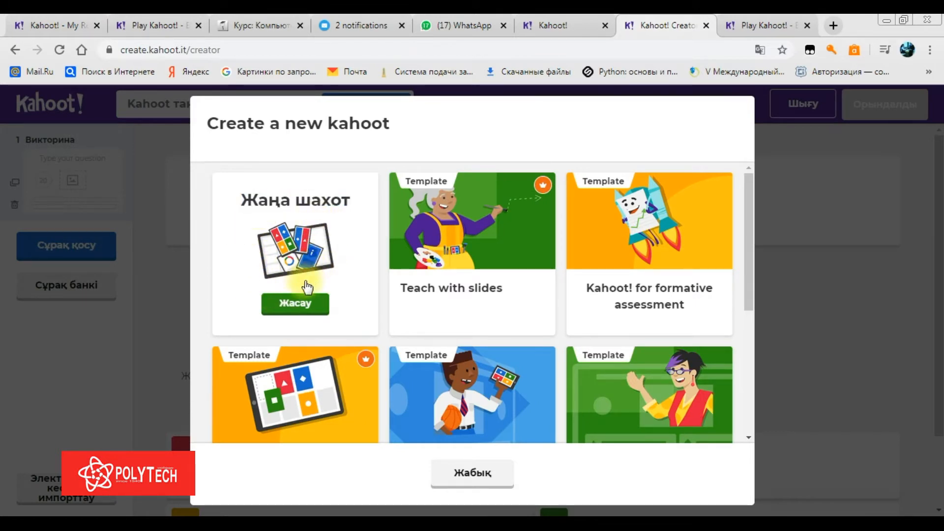
{"action": "left_click", "coordinate": [378, 248]}
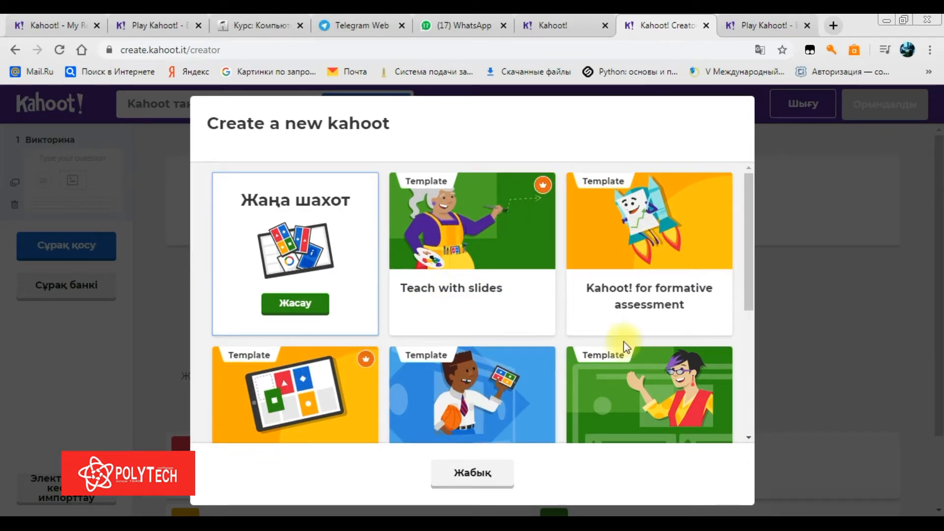
{"action": "left_click_drag", "start_coordinate": [741, 228], "coordinate": [731, 193]}
{"action": "left_click", "coordinate": [293, 303]}
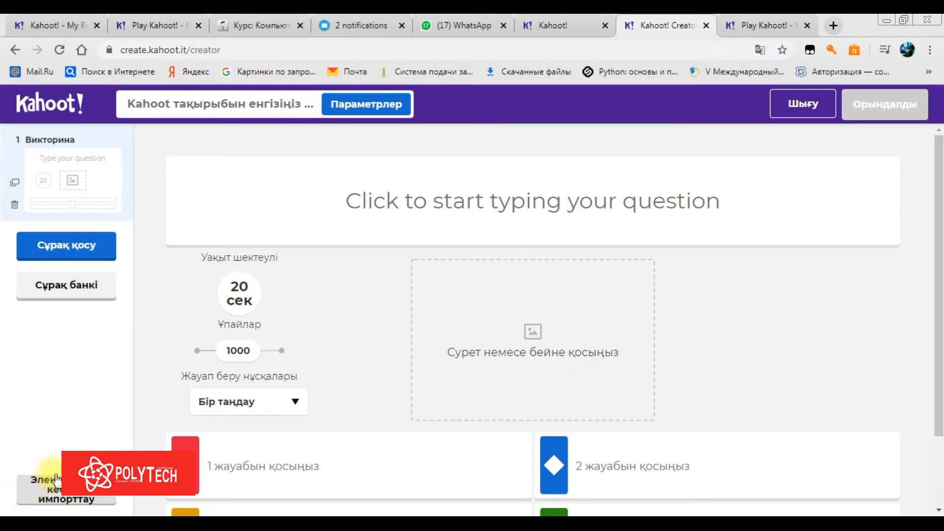
Enter the question text ҚАЗАҚСТАННЫҢ АСТАНАСЫ, fixing typos along the way
{"action": "left_click", "coordinate": [57, 501]}
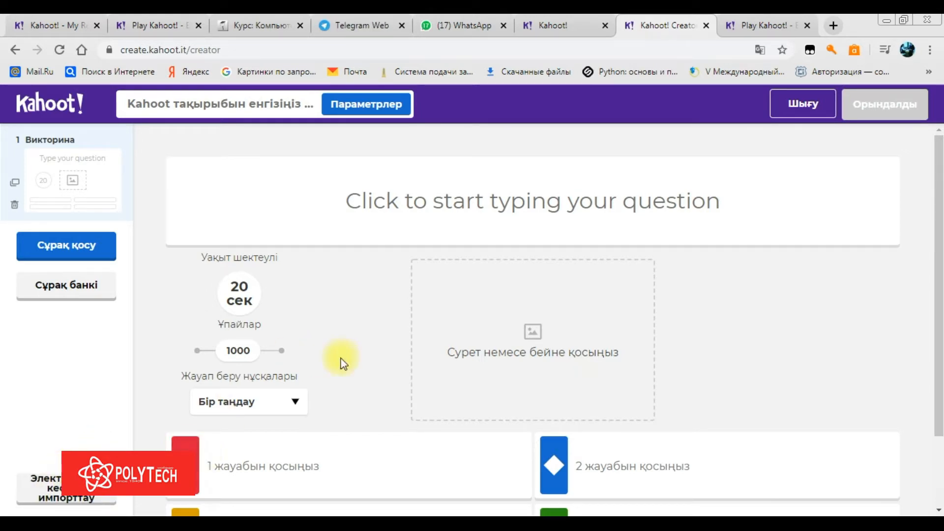
{"action": "left_click", "coordinate": [487, 198]}
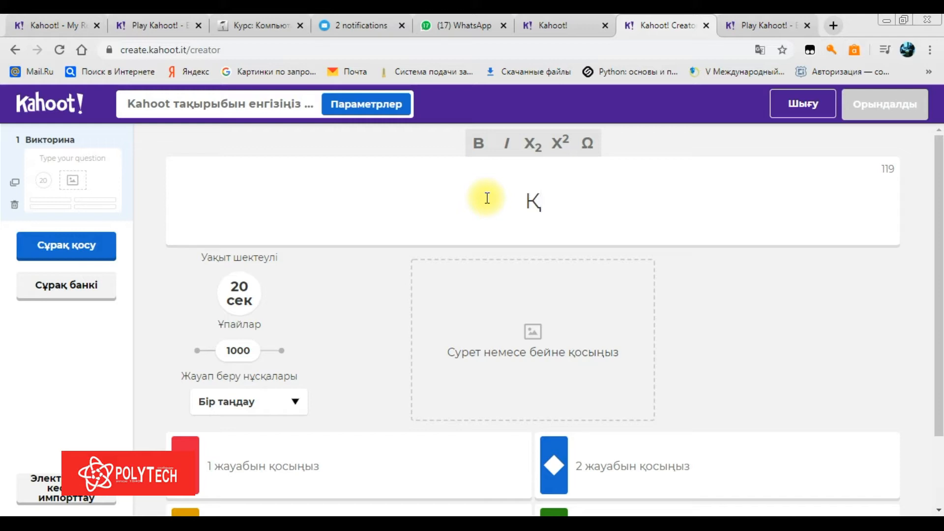
{"action": "type", "text": "ЗАӨ"}
{"action": "key", "text": "BackSpace"}
{"action": "type", "text": "ҚСТАННЫ"}
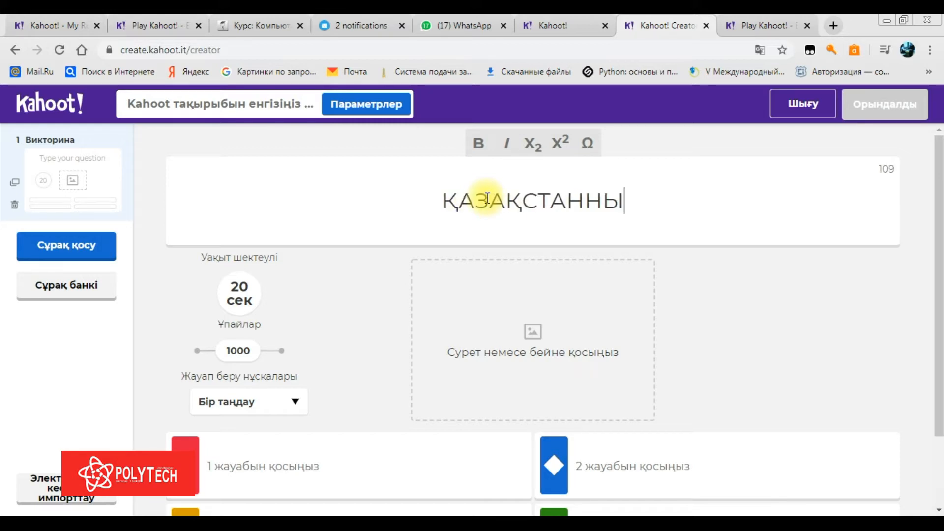
{"action": "type", "text": "Ң АСТАС"}
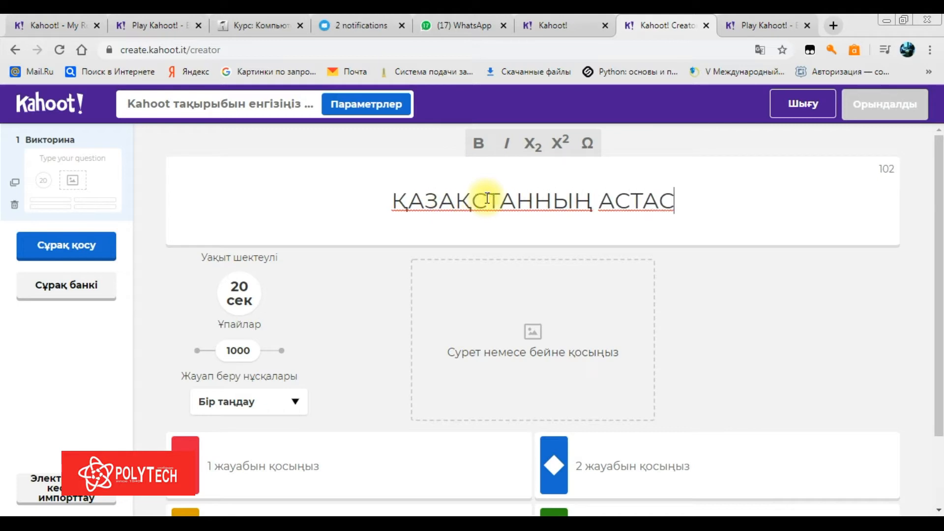
{"action": "key", "text": "BackSpace"}
{"action": "type", "text": "НАСЫ"}
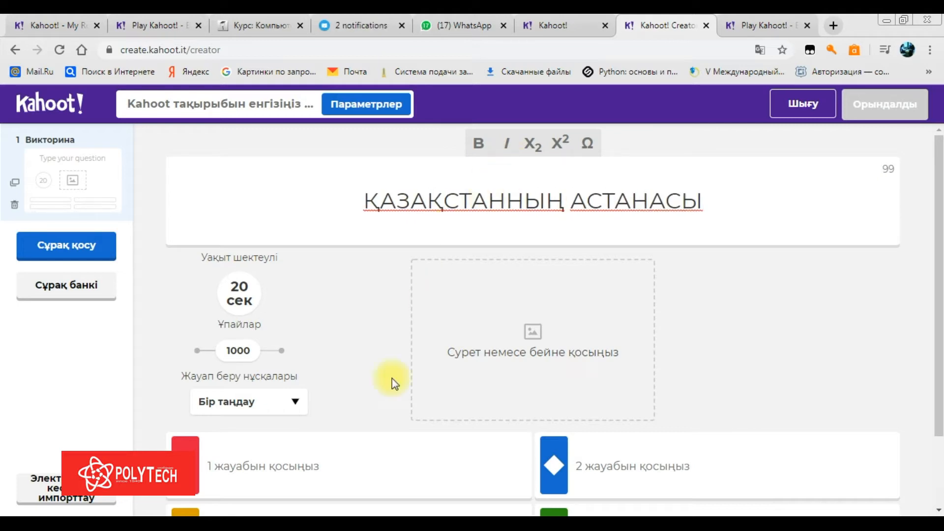
Start typing НҰРСҰЛТАН as the first answer
{"action": "left_click_drag", "start_coordinate": [936, 265], "coordinate": [657, 437]}
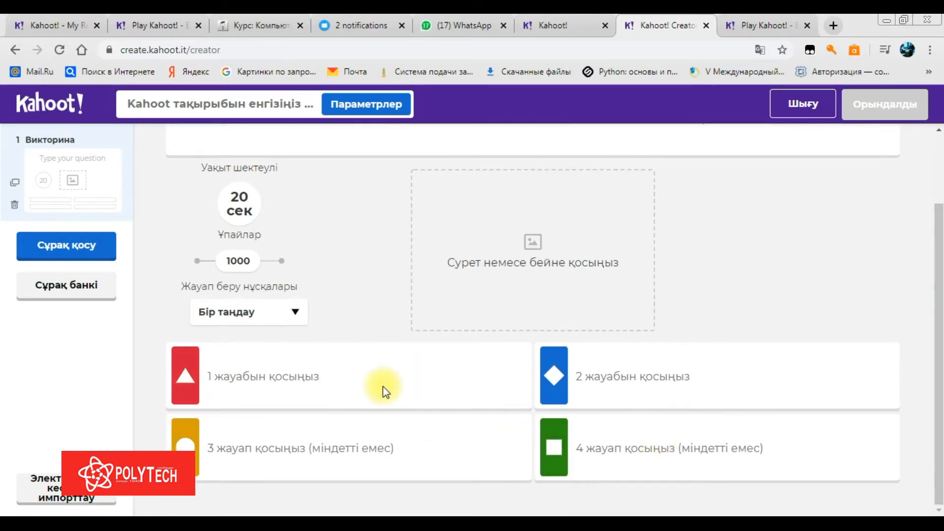
{"action": "left_click", "coordinate": [385, 392]}
{"action": "type", "text": "НҰРСҰЛТАН"}
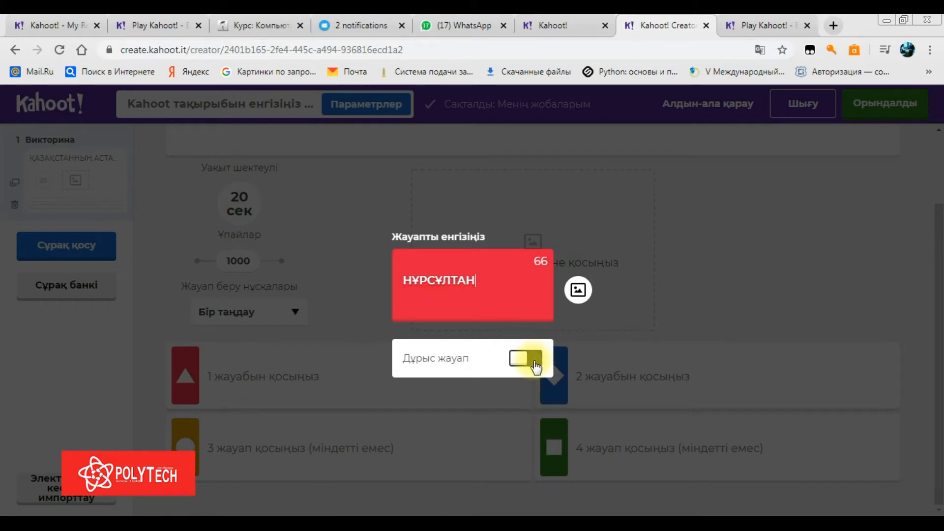
Mark answer 1 correct and give it a Getty Images city skyline photo from Әлем
{"action": "left_click", "coordinate": [535, 367]}
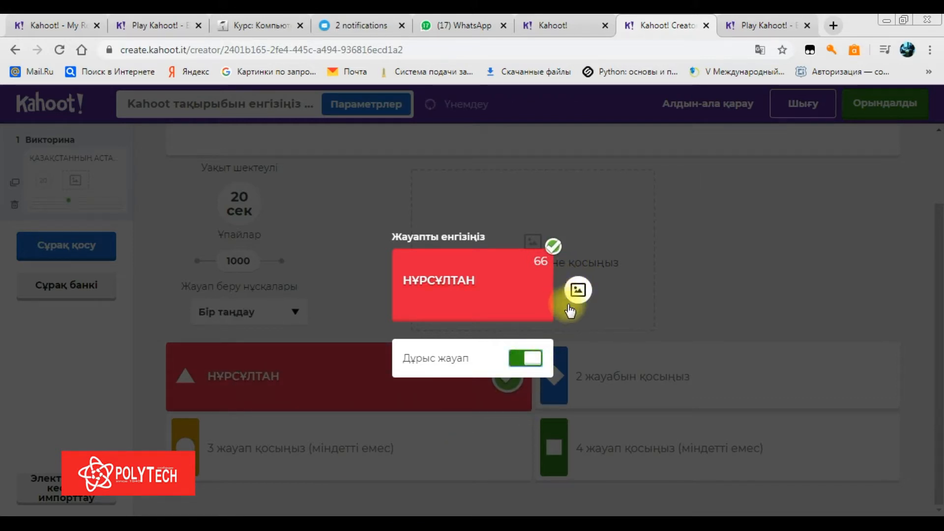
{"action": "left_click", "coordinate": [578, 292]}
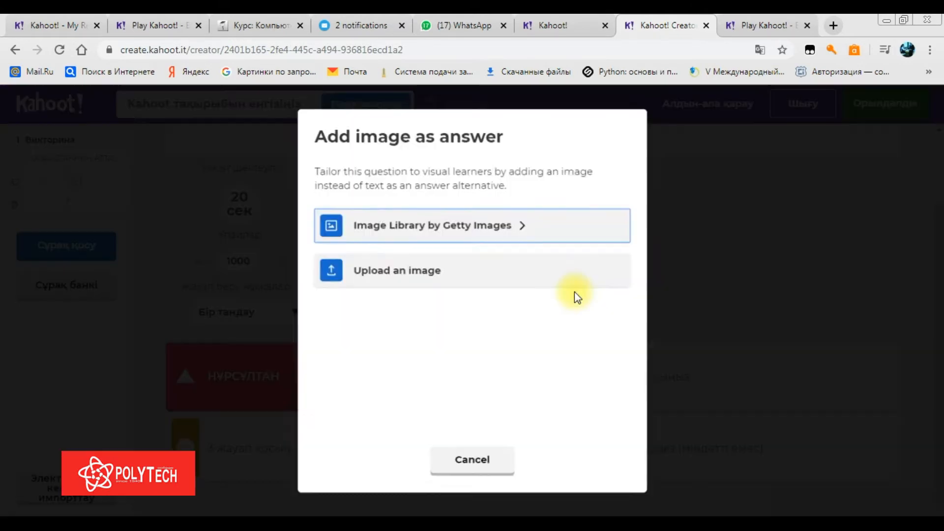
{"action": "left_click", "coordinate": [564, 234]}
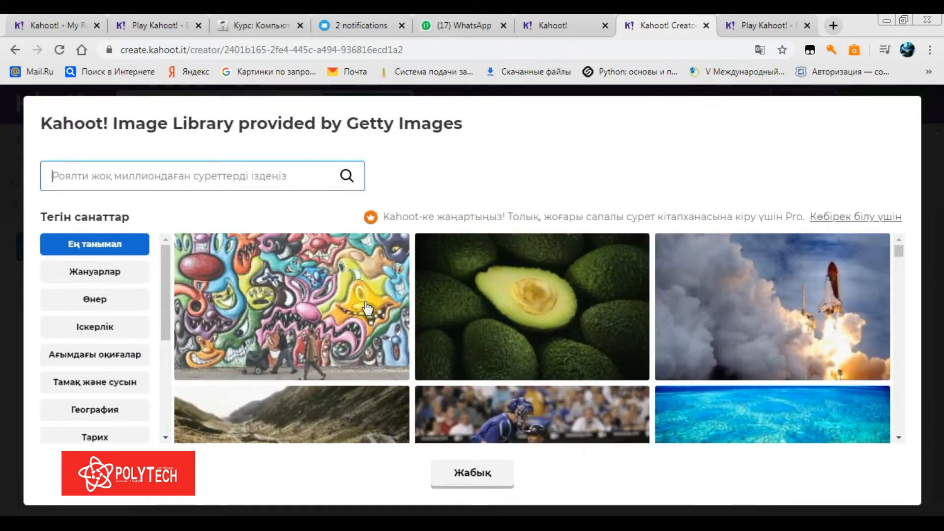
{"action": "left_click_drag", "start_coordinate": [167, 307], "coordinate": [165, 376]}
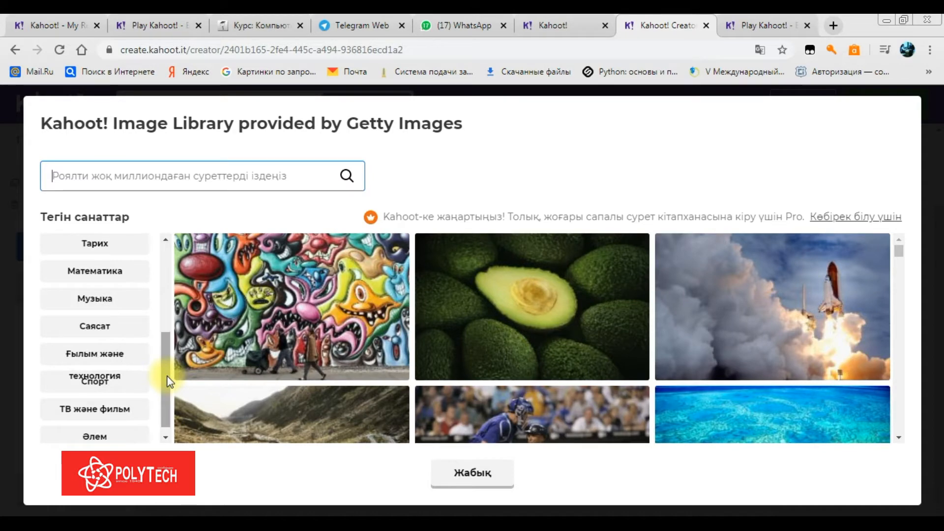
{"action": "left_click", "coordinate": [126, 436]}
{"action": "left_click", "coordinate": [251, 351]}
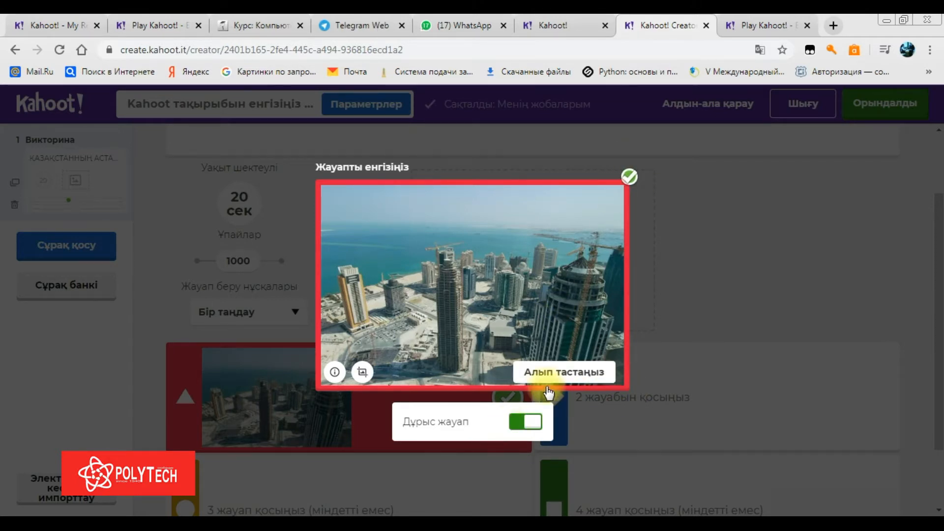
{"action": "left_click", "coordinate": [458, 457]}
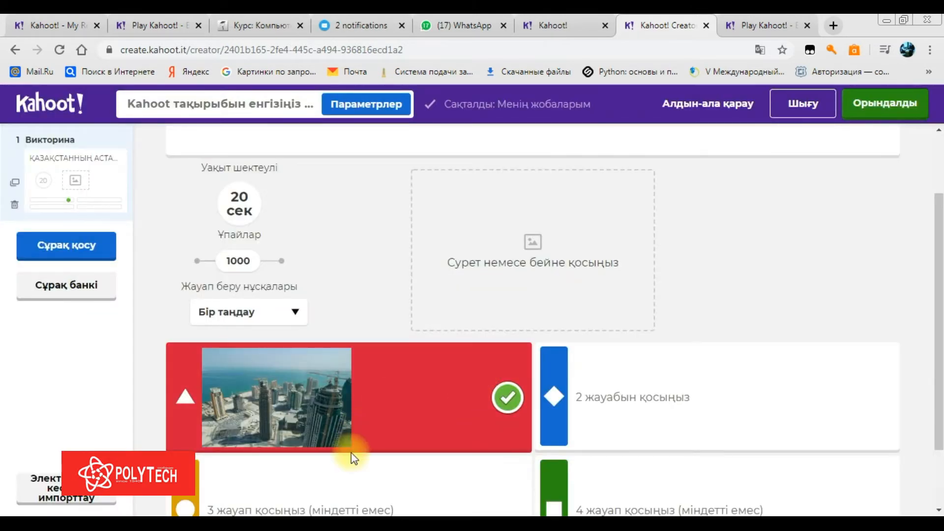
Enter АЛМАТЫ, ОРАЛ and ШЫМКЕНТ as answers 2, 3 and 4
{"action": "left_click", "coordinate": [700, 399]}
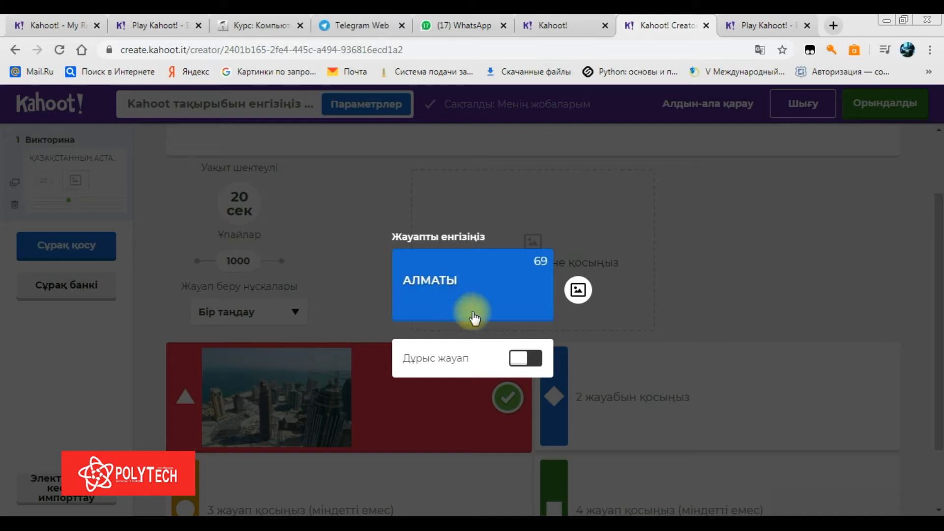
{"action": "left_click", "coordinate": [754, 320]}
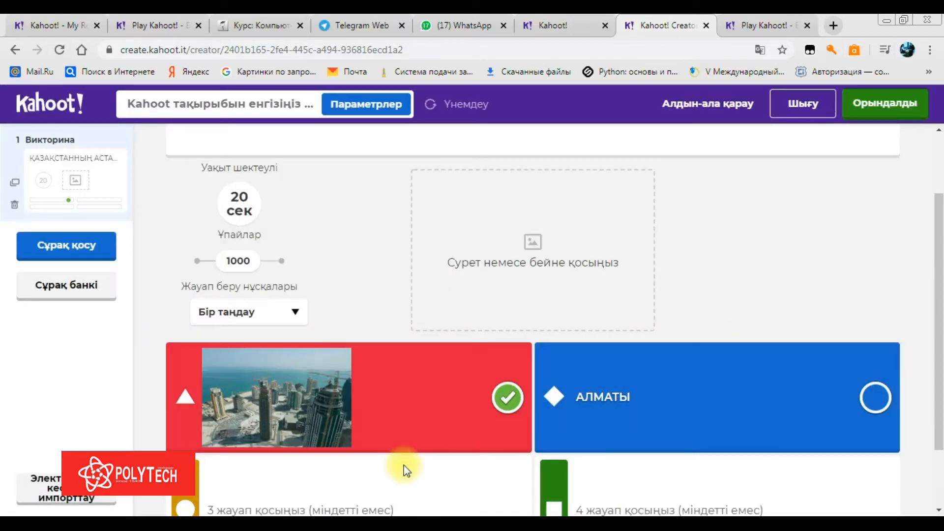
{"action": "left_click", "coordinate": [402, 485]}
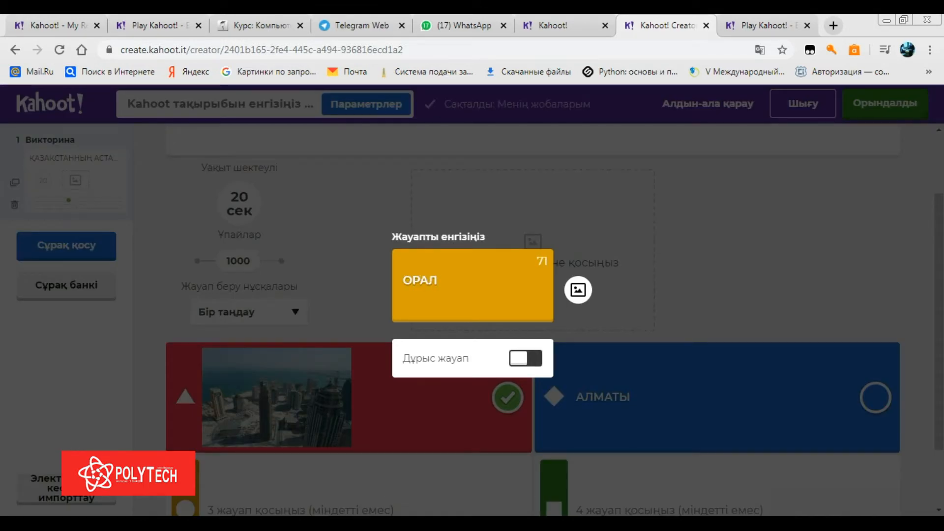
{"action": "left_click", "coordinate": [705, 474]}
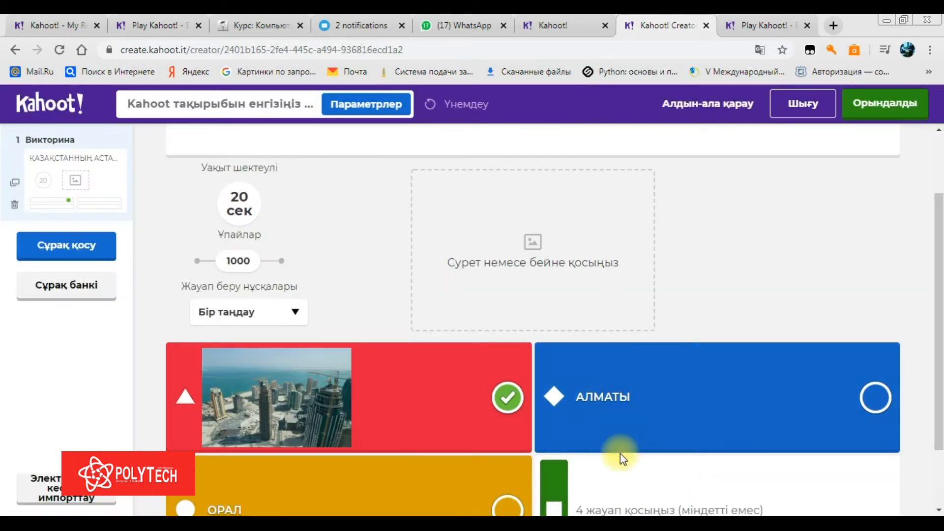
{"action": "left_click", "coordinate": [630, 507]}
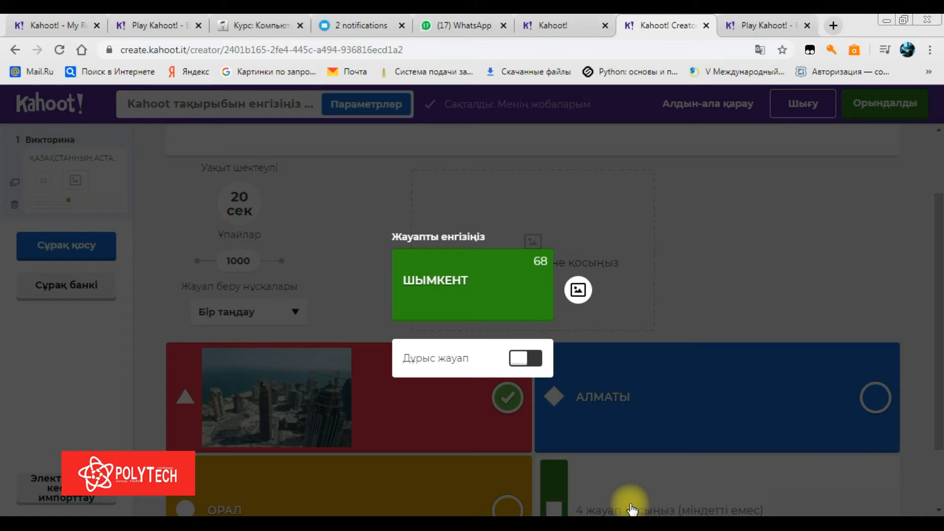
{"action": "left_click", "coordinate": [837, 259]}
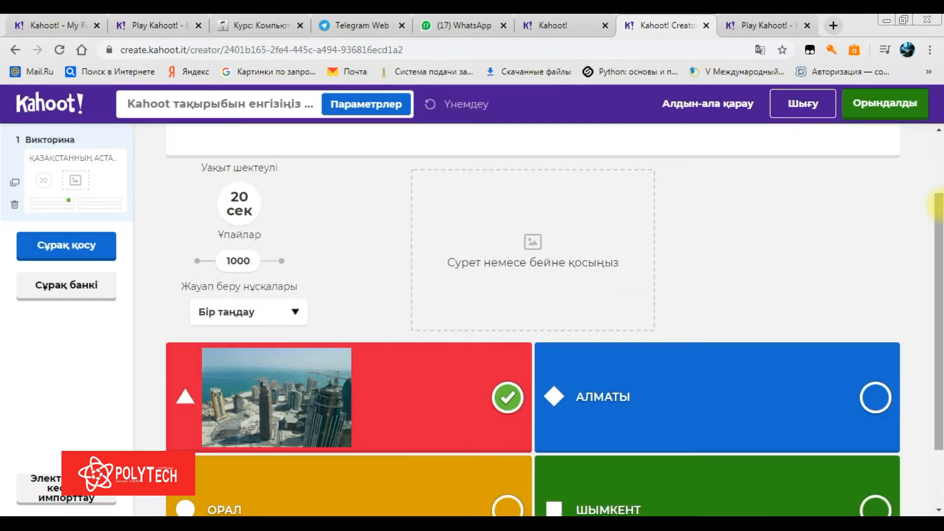
{"action": "scroll", "coordinate": [940, 222], "scroll_direction": "down", "scroll_amount": 2}
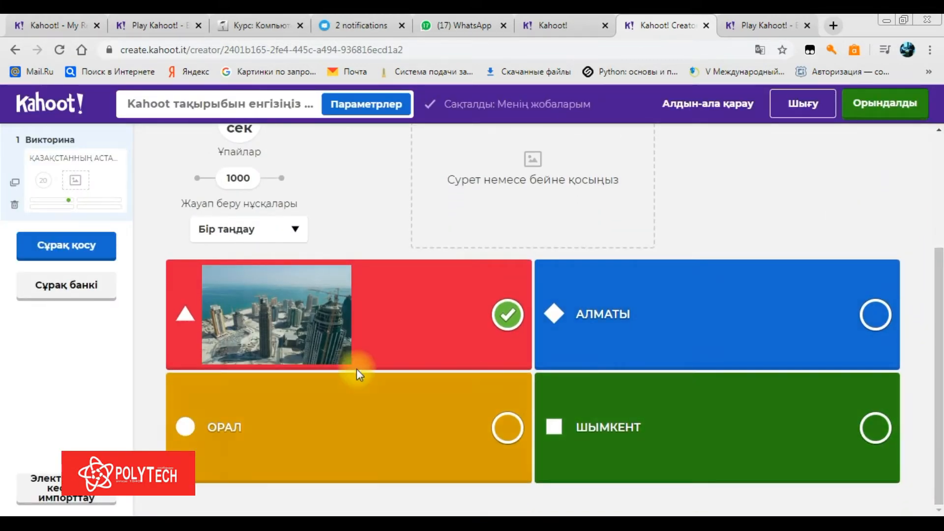
Remove the photo from answer 1 so it reads НҰРСҰЛТАН, keep it marked correct, and open the question's image options
{"action": "left_click", "coordinate": [386, 331]}
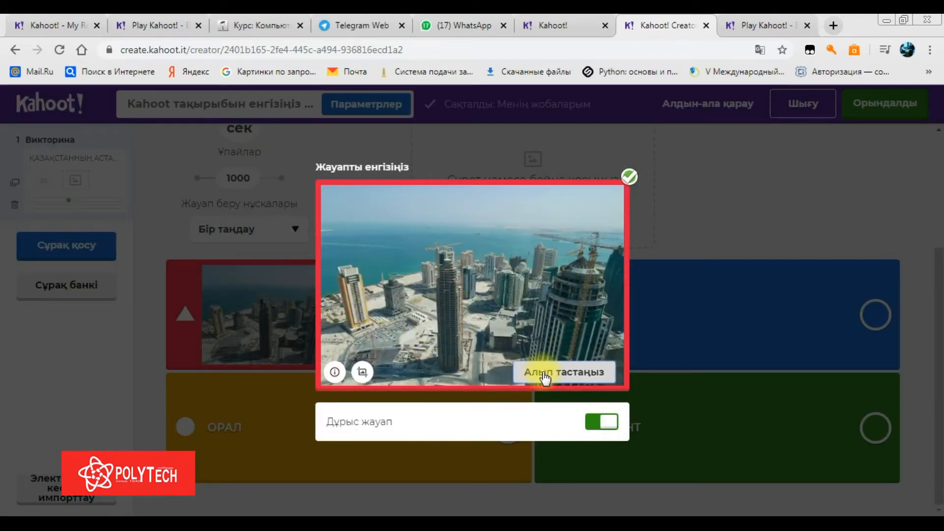
{"action": "left_click", "coordinate": [525, 372]}
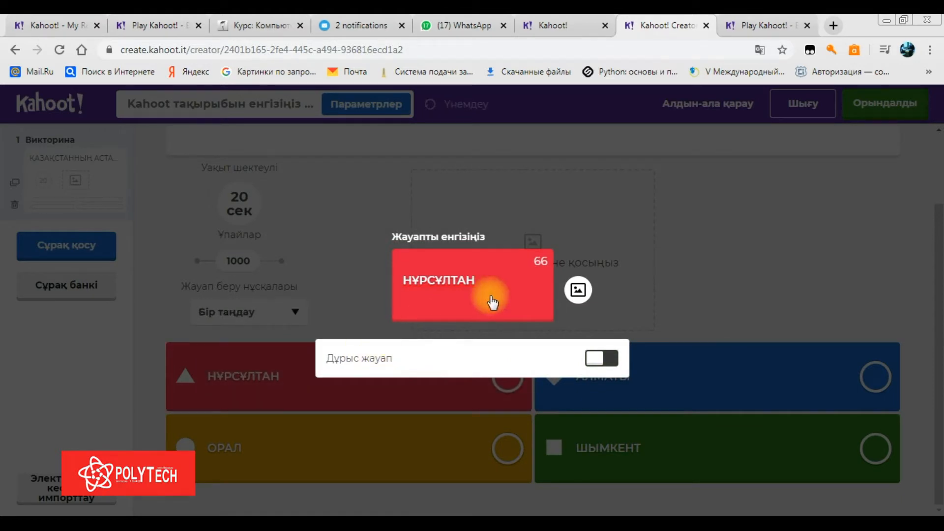
{"action": "left_click", "coordinate": [617, 364]}
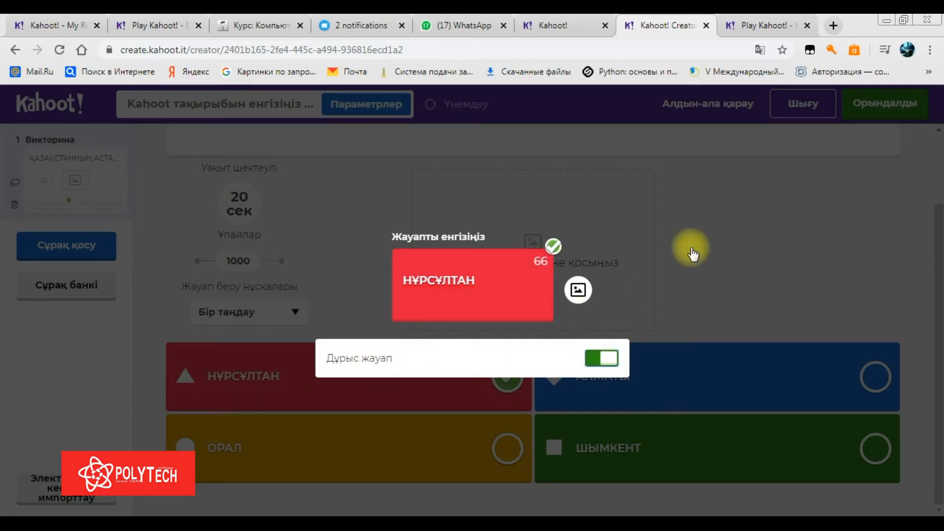
{"action": "left_click", "coordinate": [748, 232]}
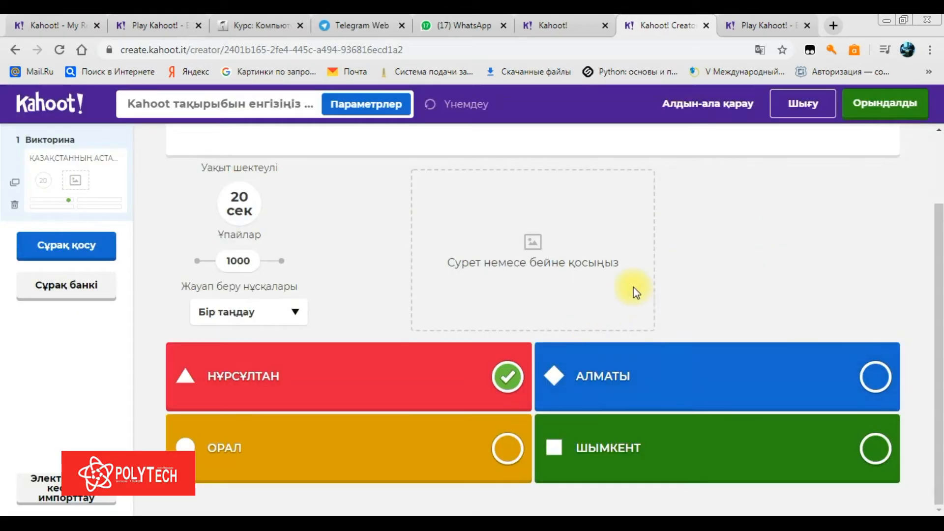
{"action": "left_click", "coordinate": [476, 213]}
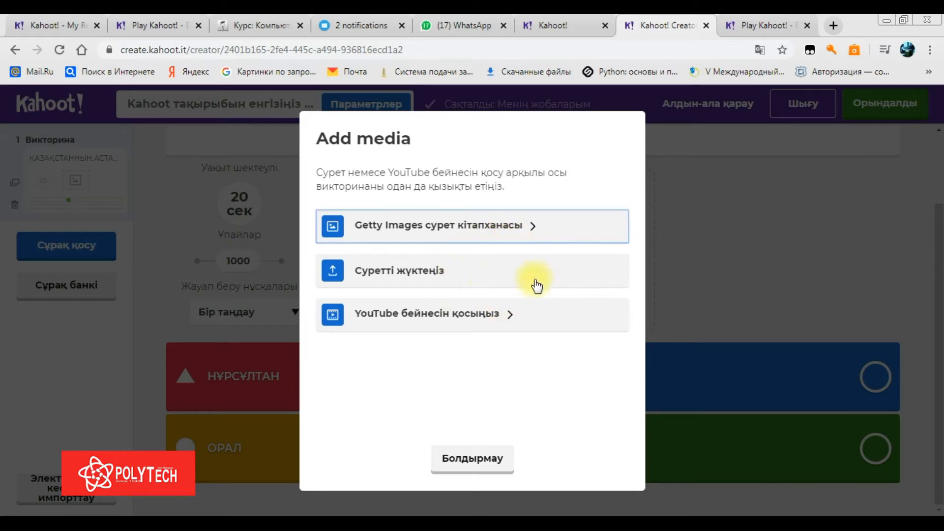
Insert the art-gallery photo from the Getty Images Art (Өнер) category into the question
{"action": "left_click", "coordinate": [500, 233]}
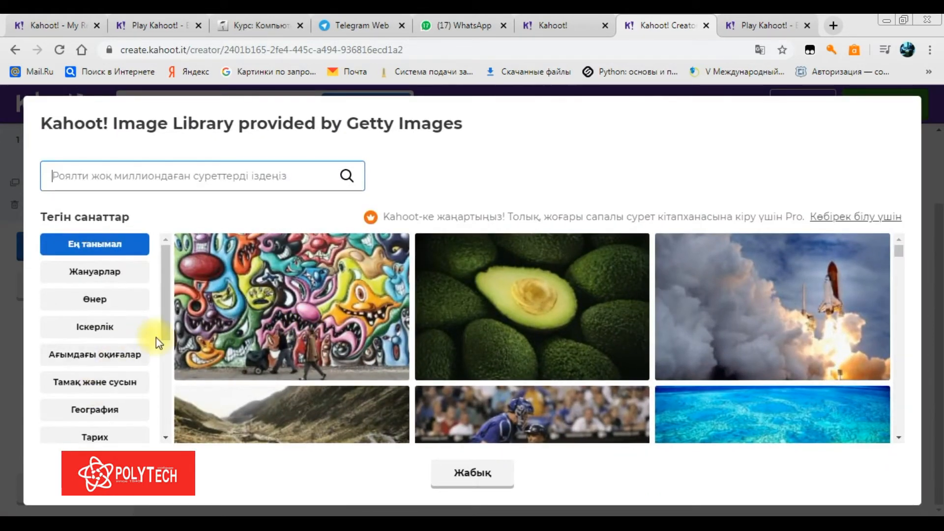
{"action": "left_click", "coordinate": [137, 280]}
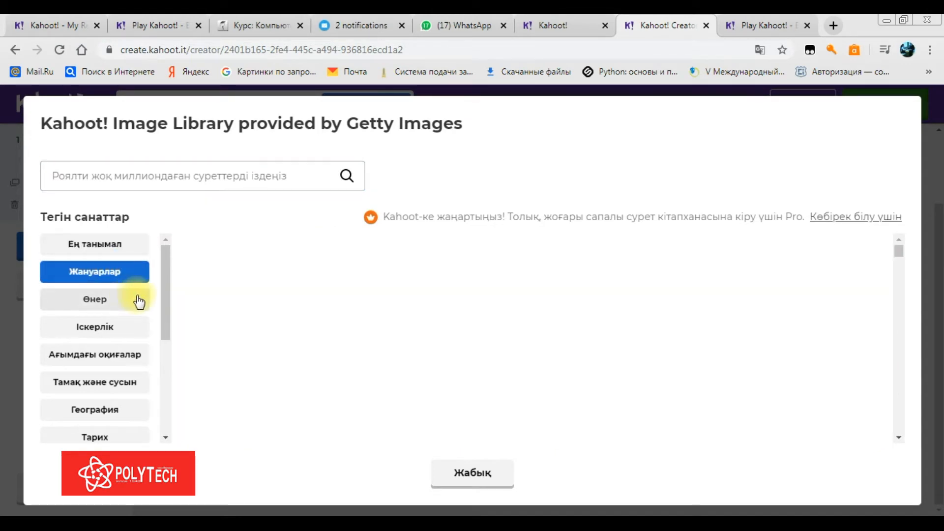
{"action": "left_click", "coordinate": [132, 302]}
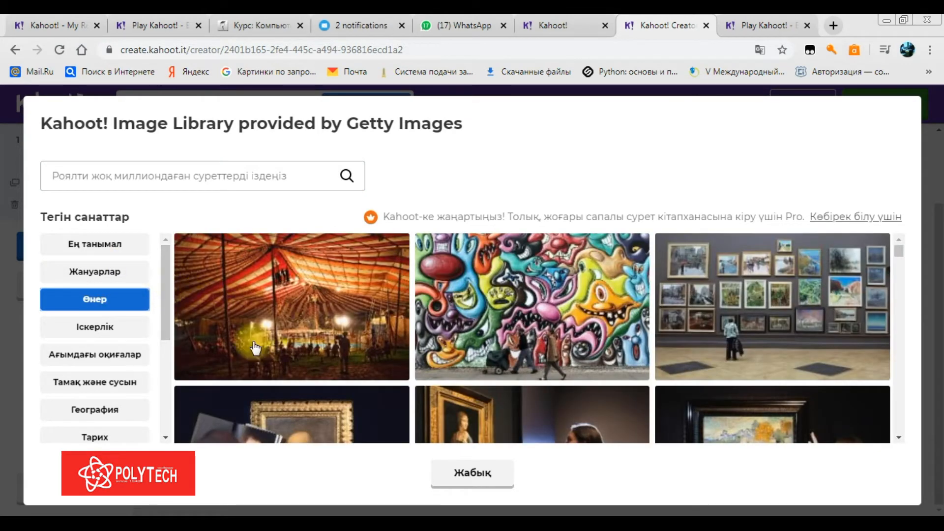
{"action": "left_click", "coordinate": [809, 327]}
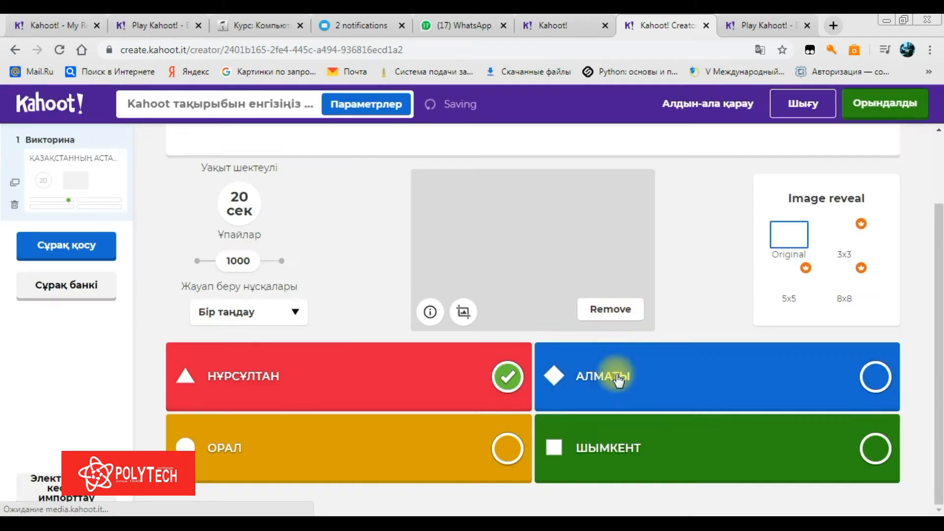
Keep the question's time limit at 20 seconds
{"action": "left_click", "coordinate": [241, 210]}
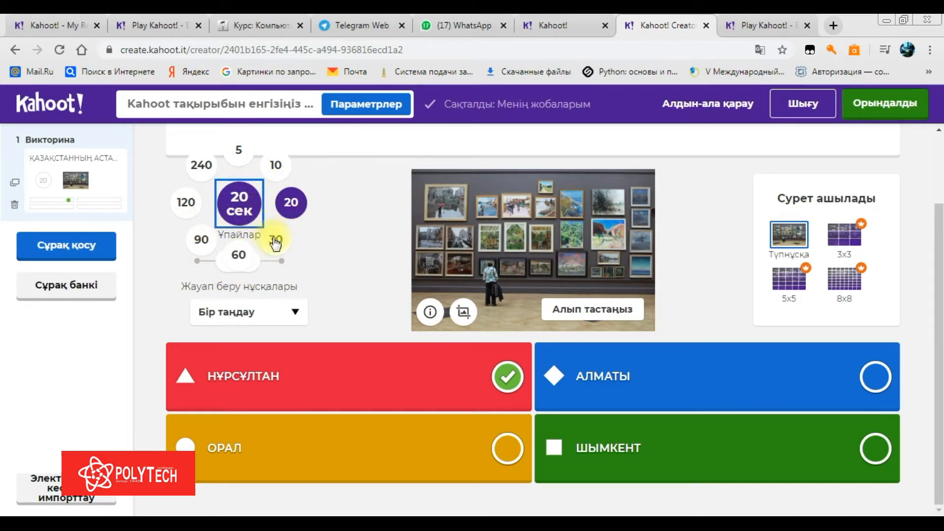
{"action": "left_click", "coordinate": [290, 202]}
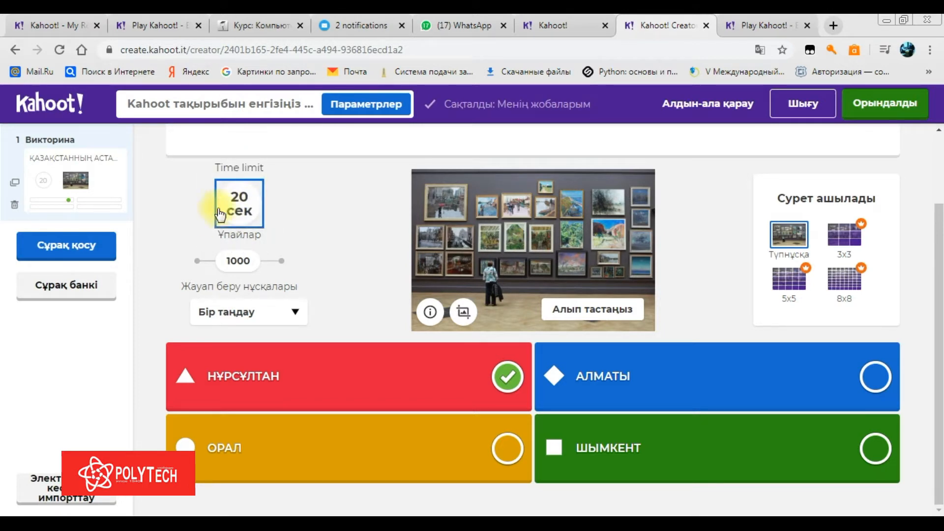
{"action": "left_click", "coordinate": [83, 249]}
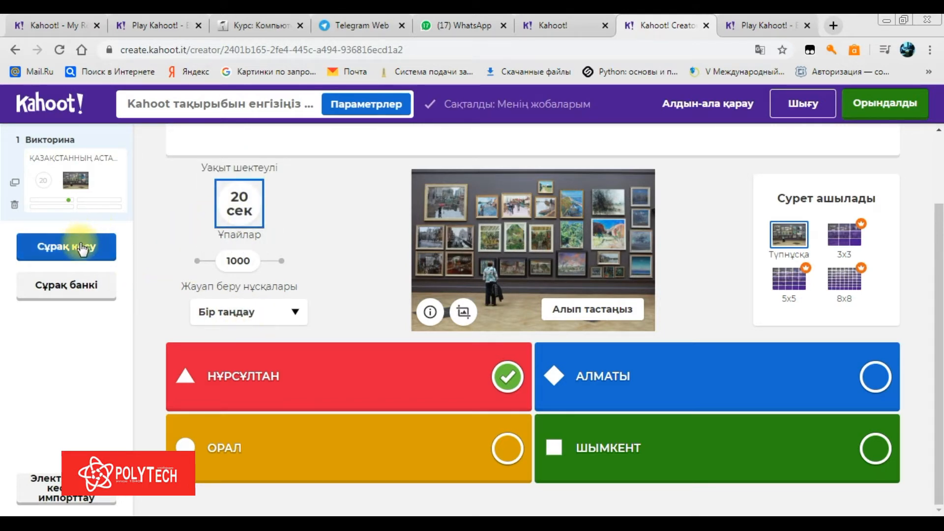
Open the Question bank from the Сұрақ қосу menu
{"action": "left_click", "coordinate": [82, 252]}
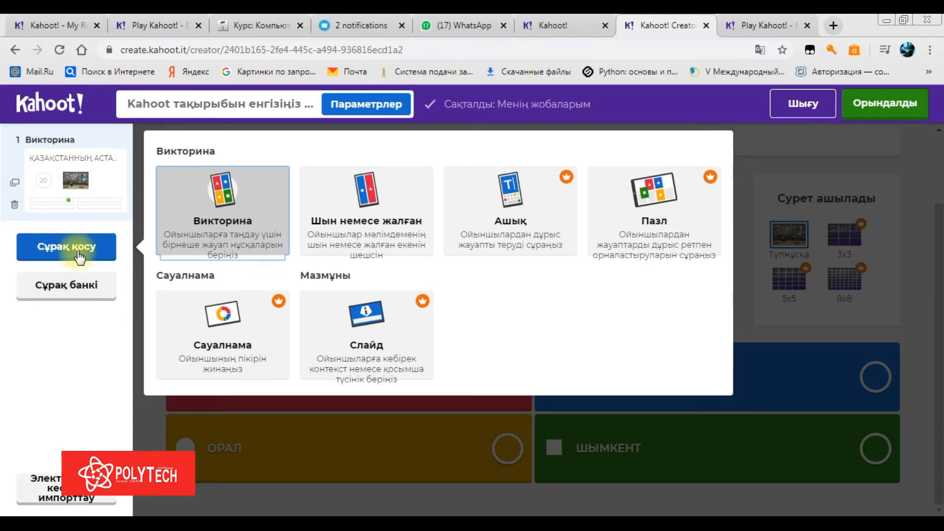
{"action": "left_click", "coordinate": [91, 296]}
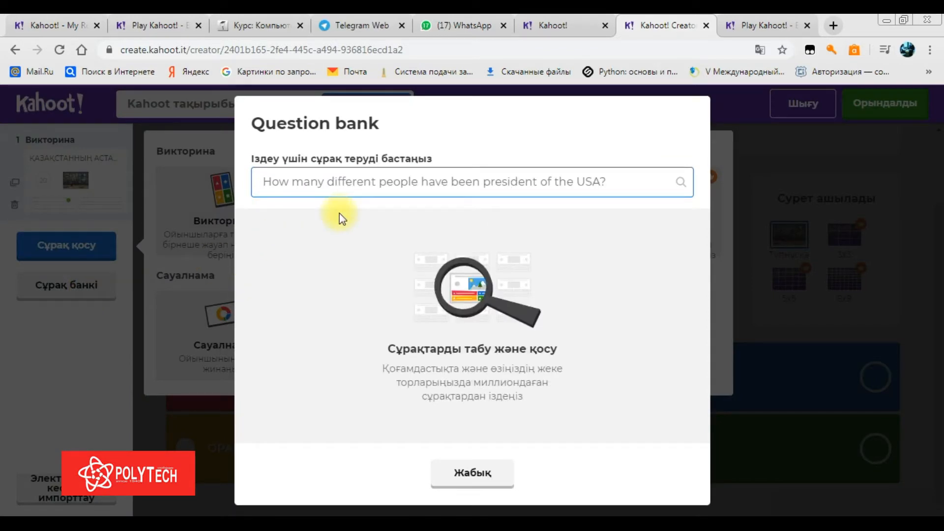
Search the question bank for АСТАНА and add the Астана and Ең суық астана questions
{"action": "type", "text": "AC"}
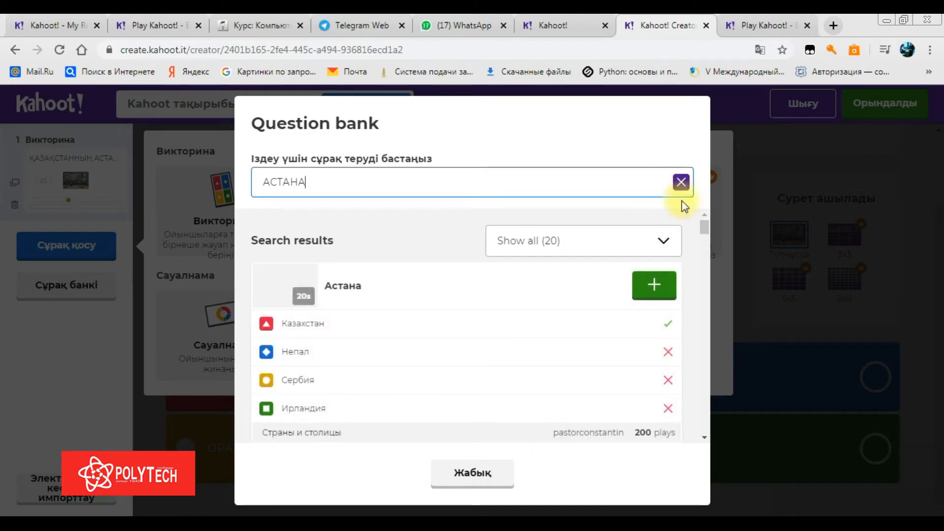
{"action": "mouse_move", "coordinate": [706, 225]}
{"action": "left_mouse_down"}
{"action": "mouse_move", "coordinate": [707, 393]}
{"action": "mouse_move", "coordinate": [704, 199]}
{"action": "mouse_move", "coordinate": [706, 250]}
{"action": "mouse_move", "coordinate": [702, 224]}
{"action": "left_mouse_up"}
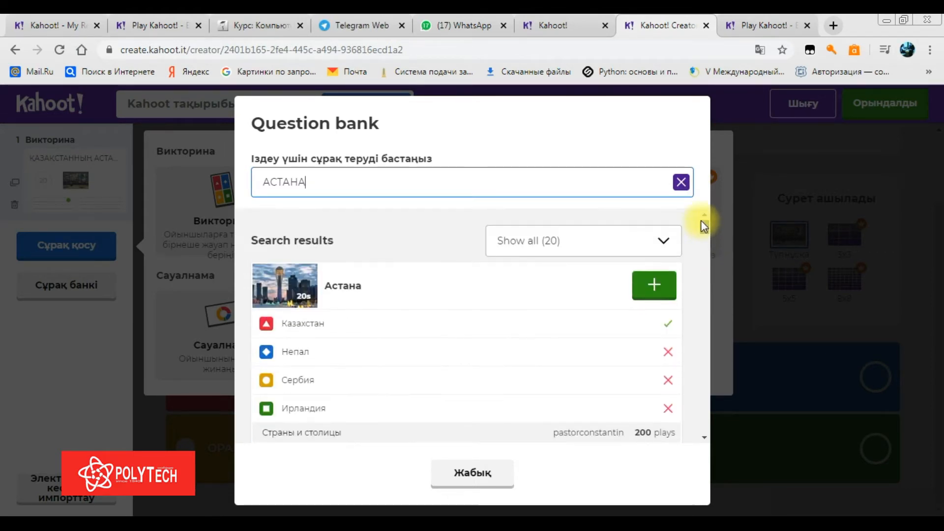
{"action": "left_click", "coordinate": [664, 295]}
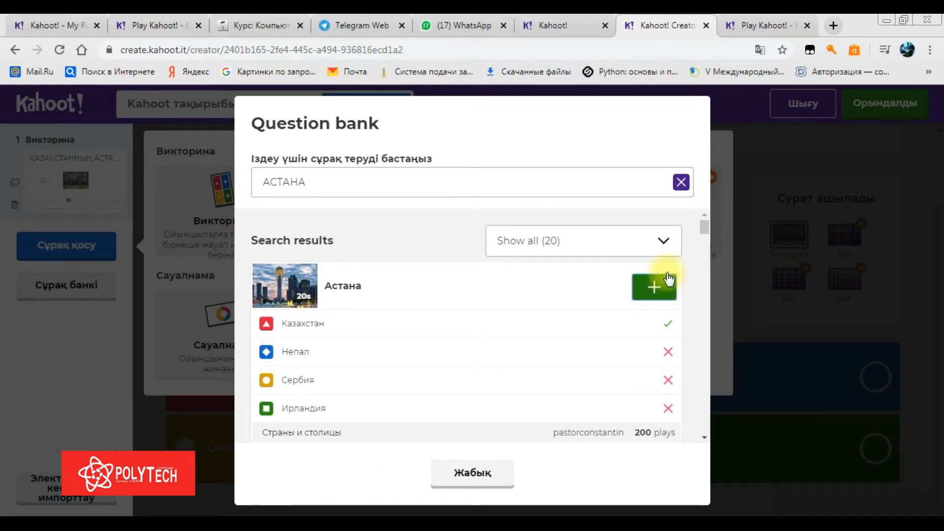
{"action": "left_click_drag", "start_coordinate": [702, 223], "coordinate": [705, 264]}
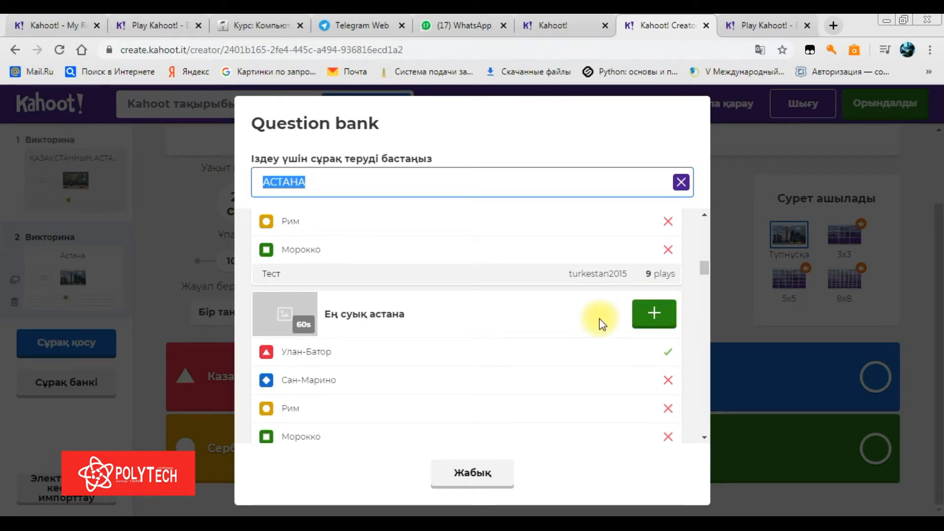
{"action": "left_click", "coordinate": [639, 300]}
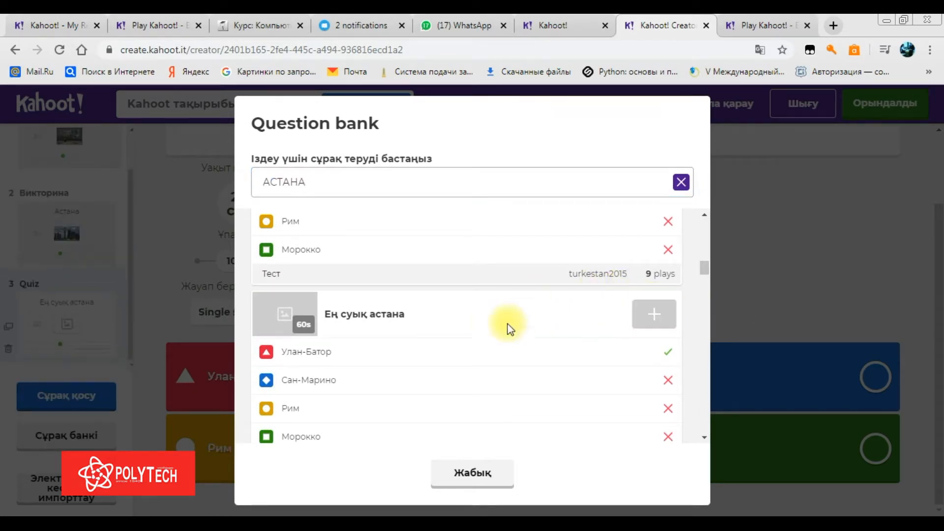
{"action": "left_click", "coordinate": [474, 472]}
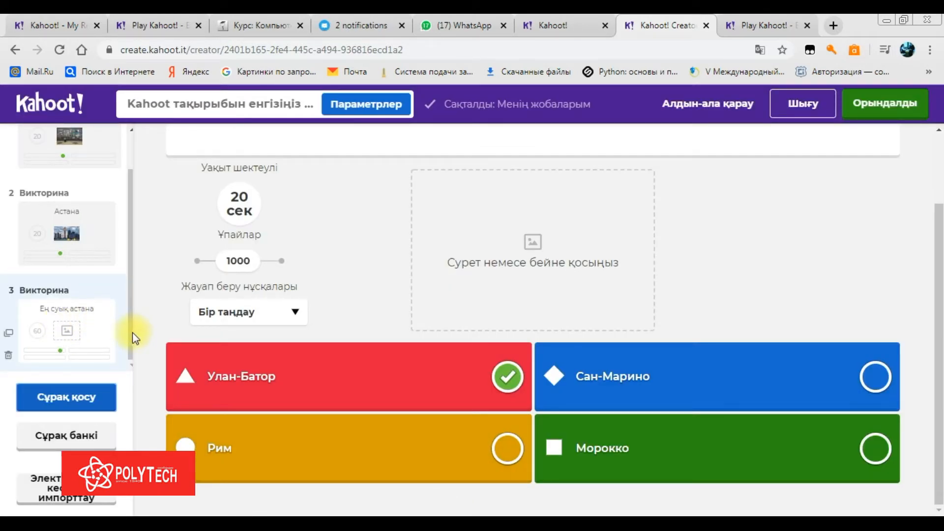
{"action": "left_click_drag", "start_coordinate": [130, 332], "coordinate": [124, 257]}
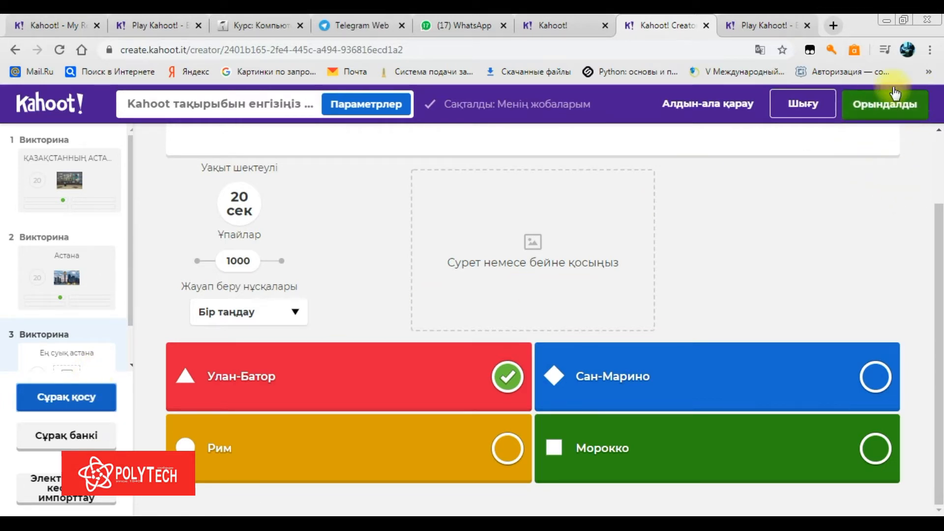
Title the kahoot АСТАНА and save it so it's ready to play
{"action": "left_click", "coordinate": [889, 114]}
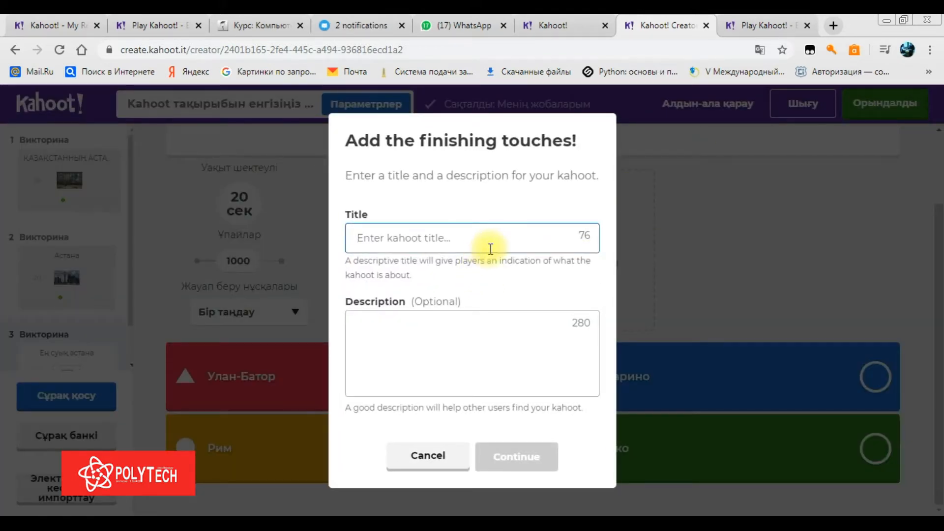
{"action": "type", "text": "AСТАНА"}
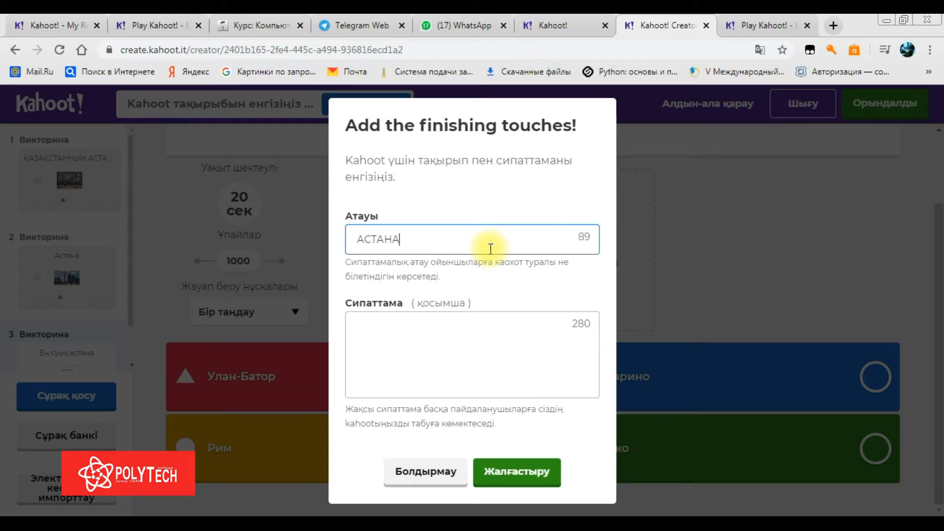
{"action": "left_click", "coordinate": [503, 365]}
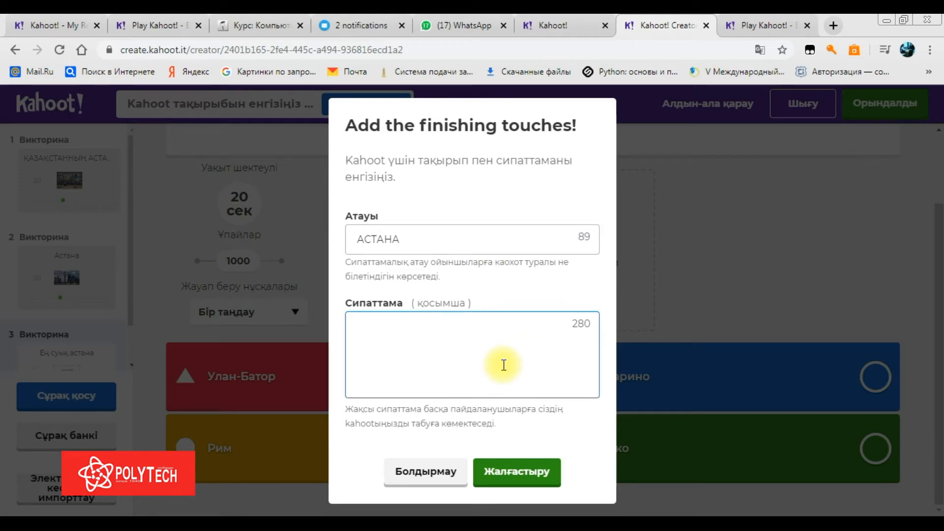
{"action": "left_click", "coordinate": [522, 465]}
{"action": "left_click", "coordinate": [521, 475]}
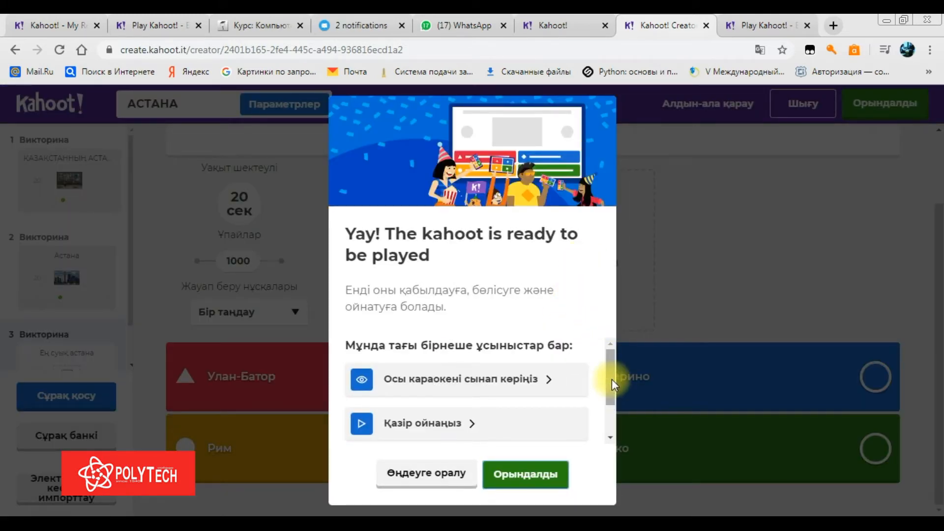
Launch a test-play preview of the АСТАНА kahoot in a new tab
{"action": "left_click_drag", "start_coordinate": [612, 362], "coordinate": [608, 390]}
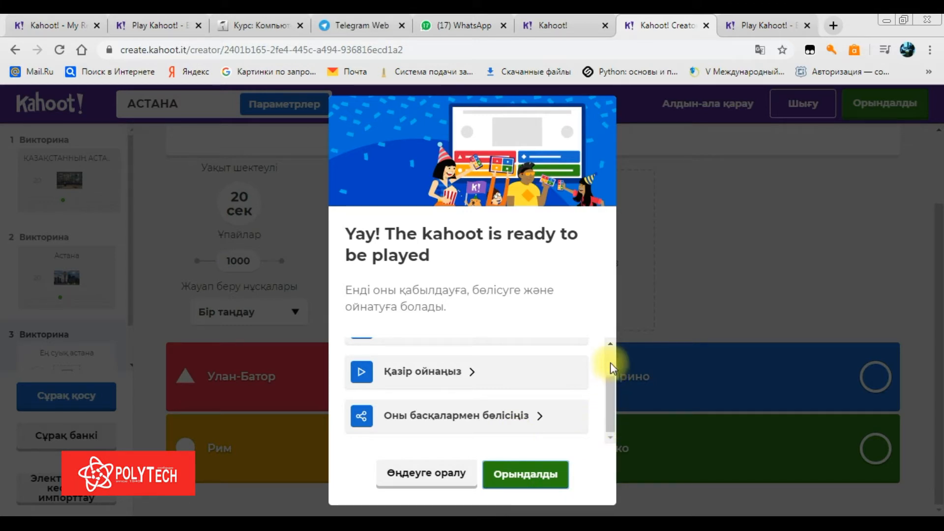
{"action": "left_click_drag", "start_coordinate": [609, 417], "coordinate": [610, 384]}
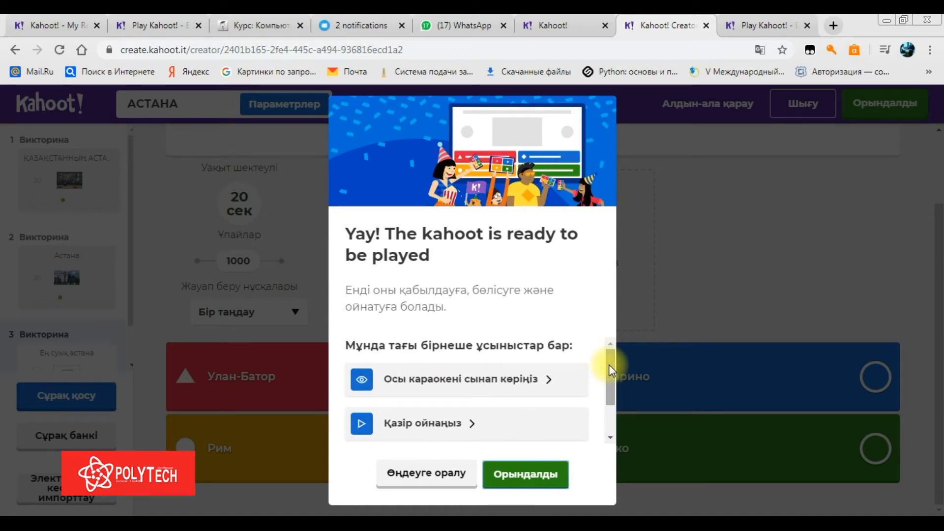
{"action": "left_click", "coordinate": [539, 385]}
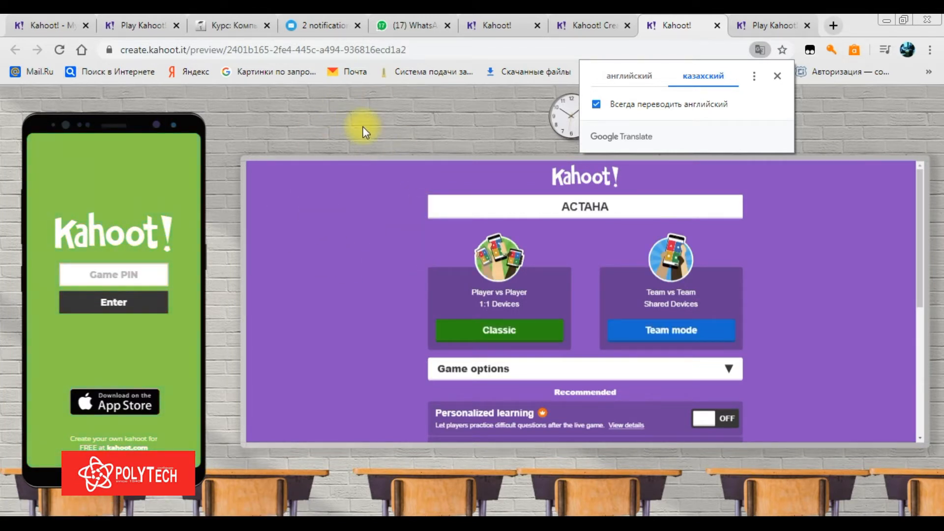
{"action": "left_click", "coordinate": [491, 250]}
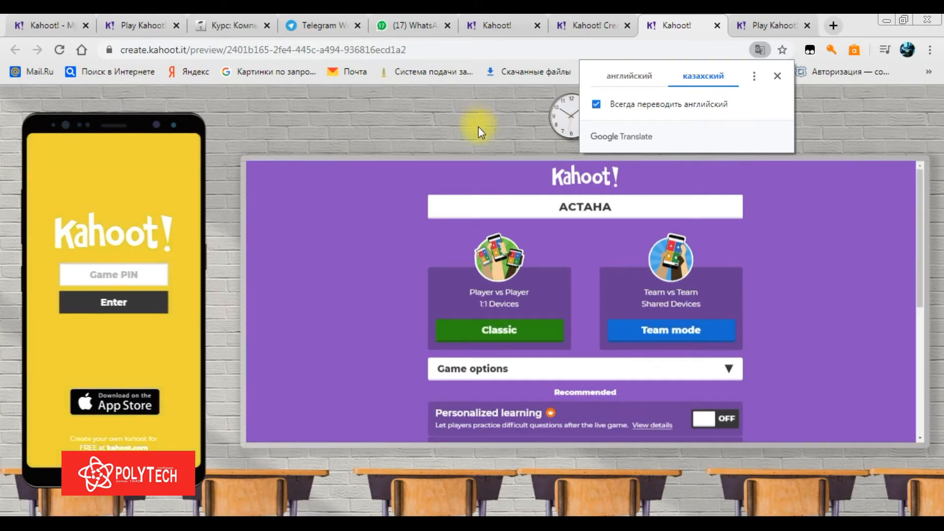
Start a Classic game lobby and join it on the test phone with PIN 5146909
{"action": "left_click", "coordinate": [487, 169]}
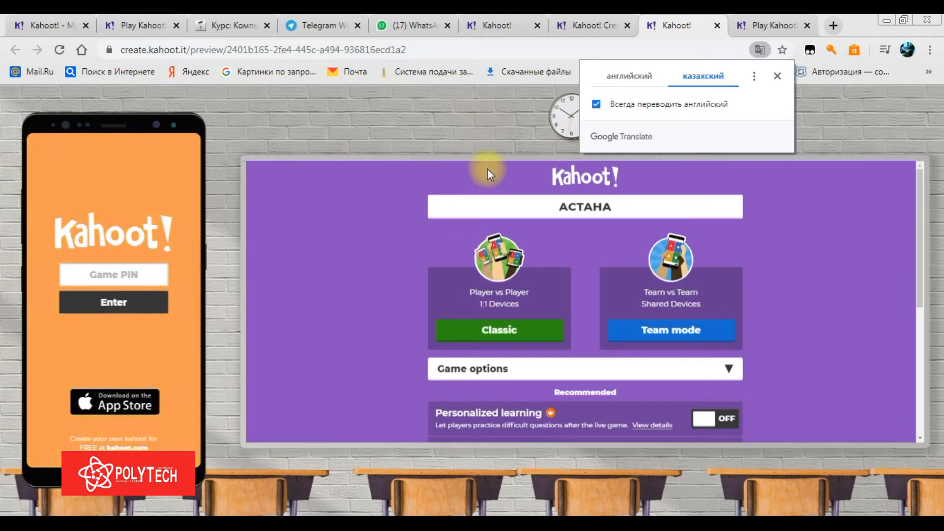
{"action": "left_click", "coordinate": [530, 331]}
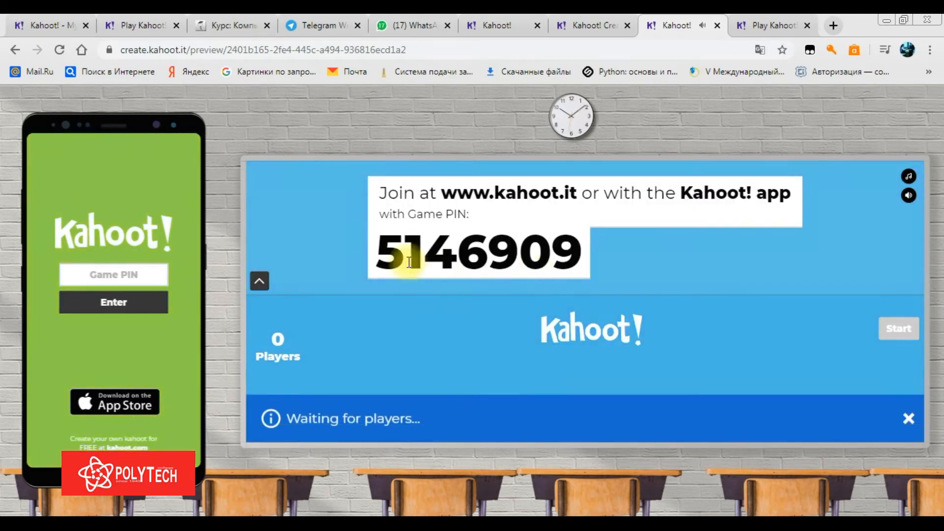
{"action": "left_click", "coordinate": [145, 277]}
{"action": "type", "text": "5"}
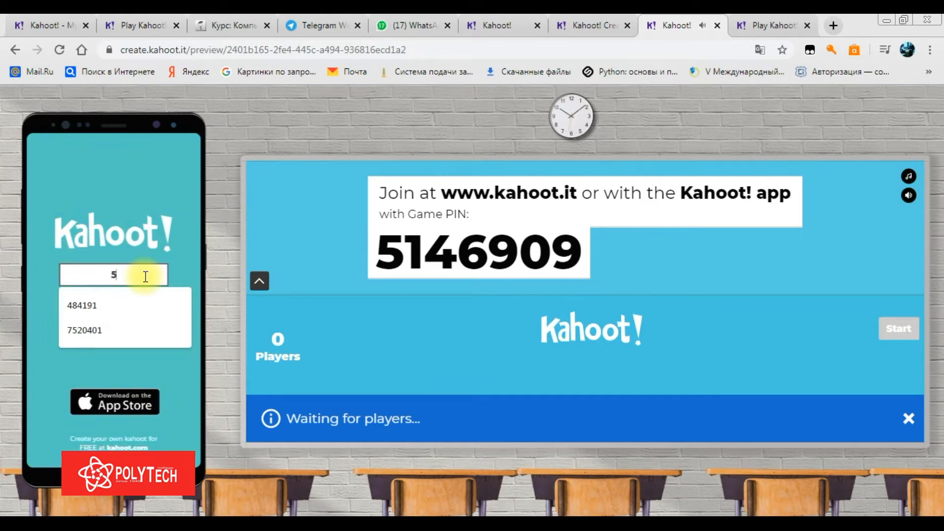
{"action": "type", "text": "146909"}
{"action": "left_click", "coordinate": [138, 308]}
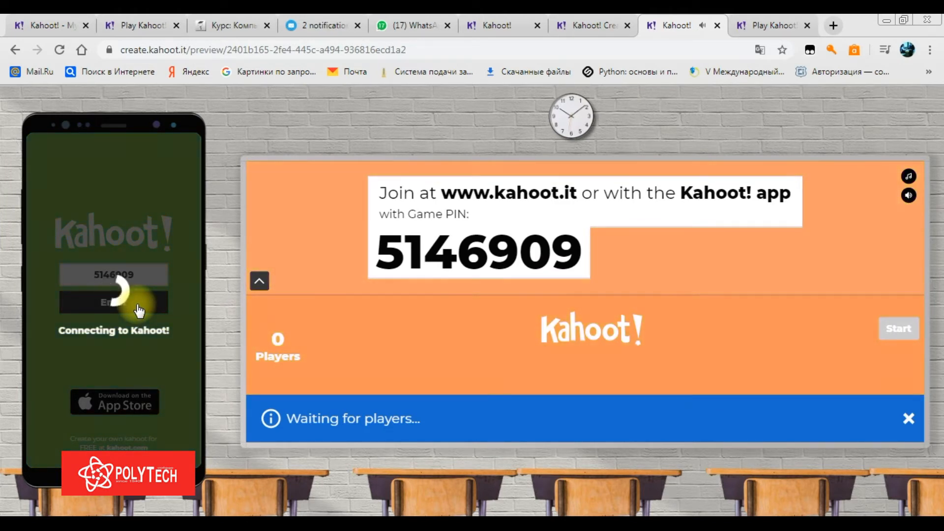
Enter the saved player nickname and join the lobby
{"action": "left_click", "coordinate": [141, 278]}
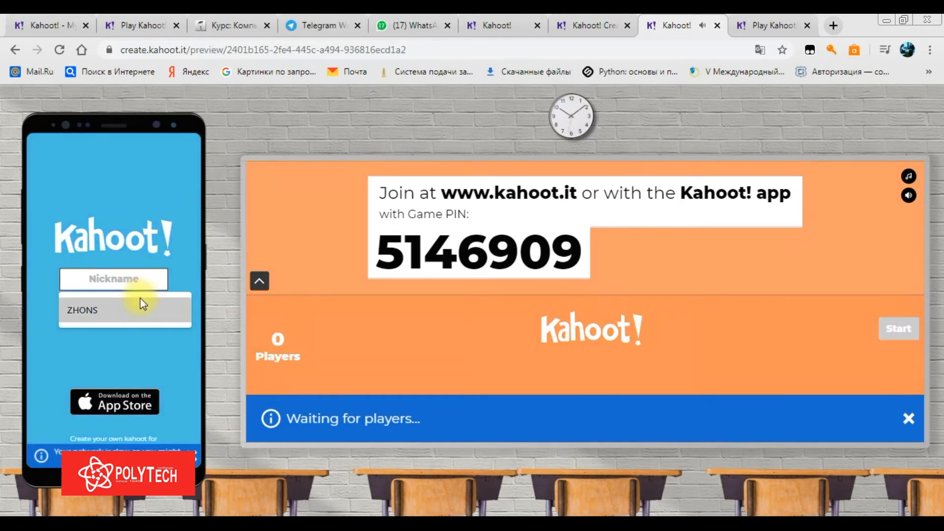
{"action": "left_click", "coordinate": [137, 298]}
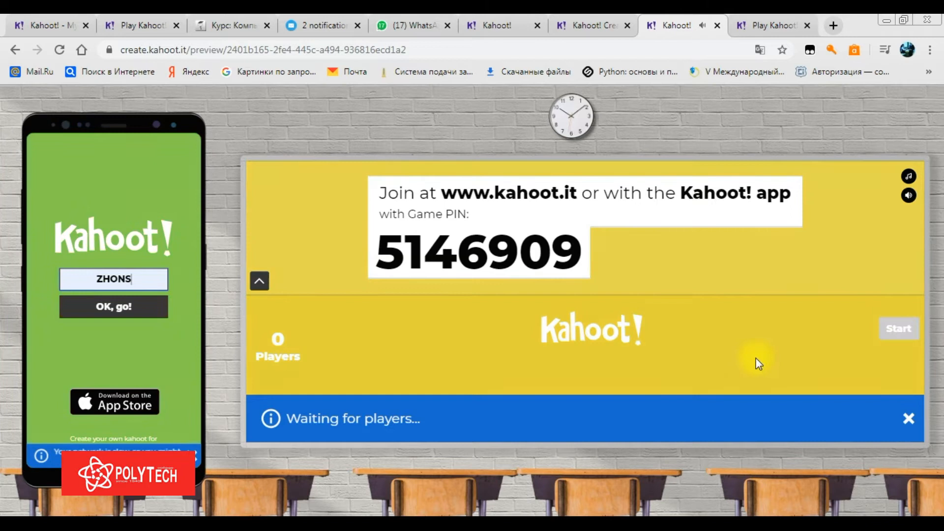
{"action": "left_click", "coordinate": [123, 307]}
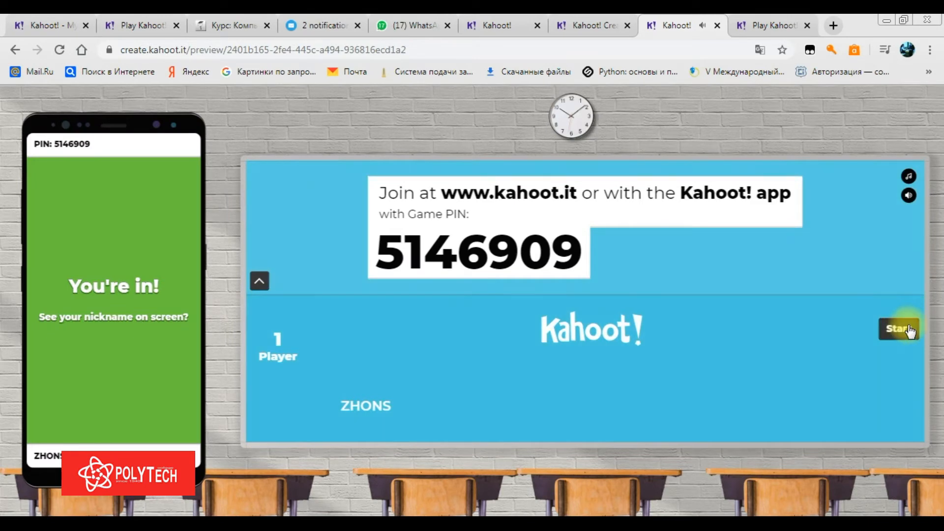
Start the game, answer question 1 with НҰРСҰЛТАН, and advance past the scoreboard to question 2
{"action": "left_click", "coordinate": [899, 328]}
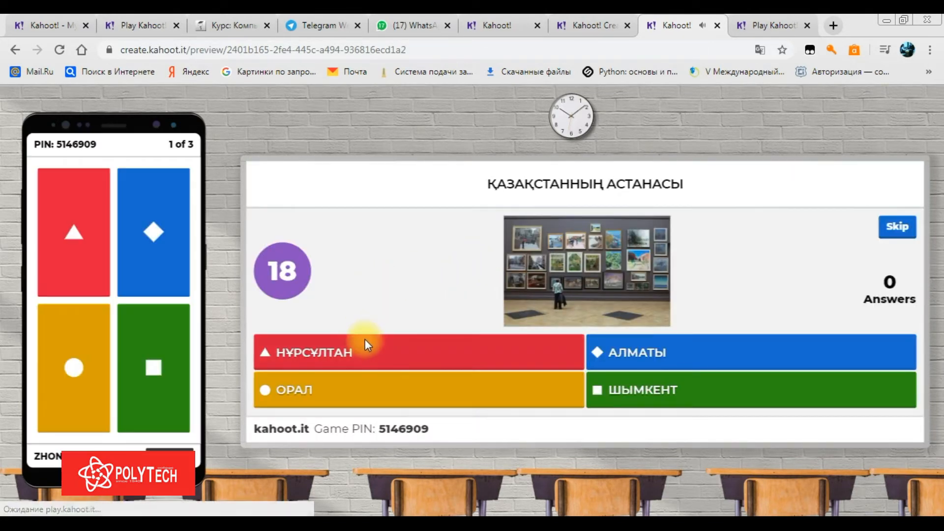
{"action": "left_click", "coordinate": [70, 238]}
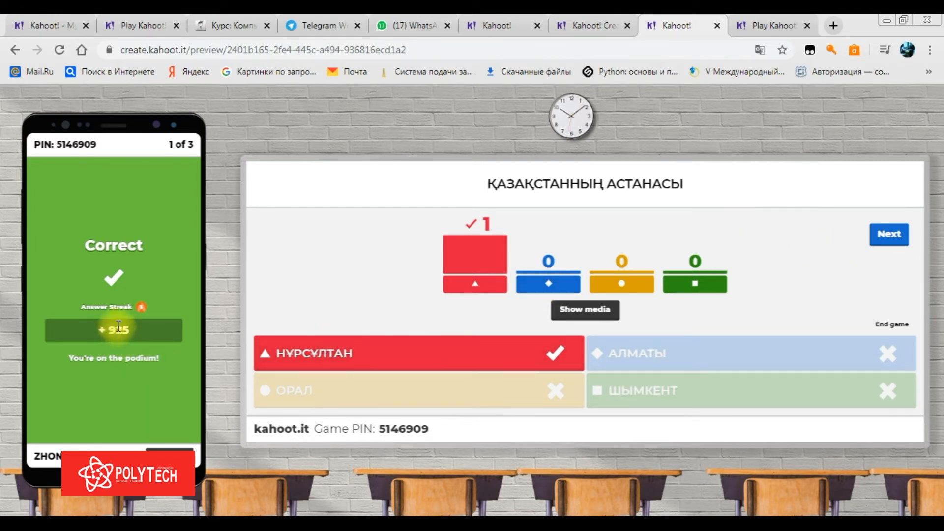
{"action": "left_click", "coordinate": [900, 246]}
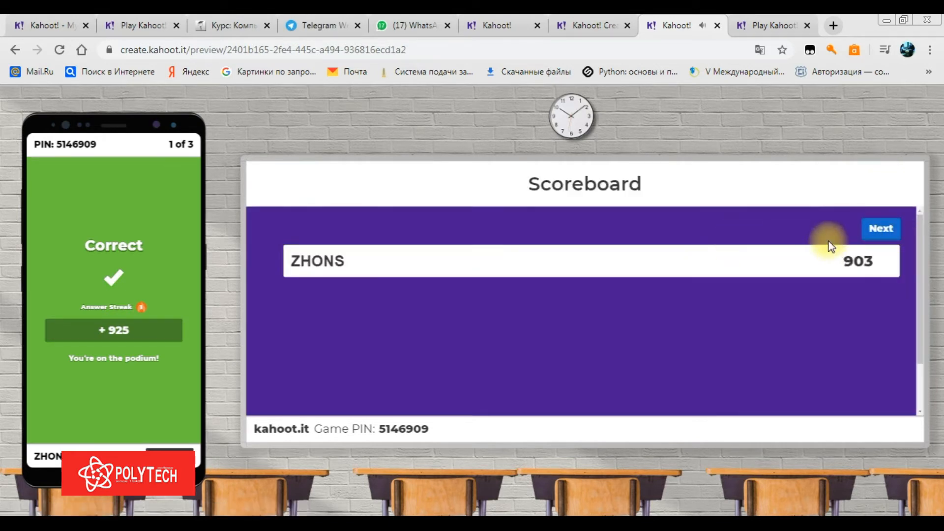
{"action": "left_click", "coordinate": [880, 227]}
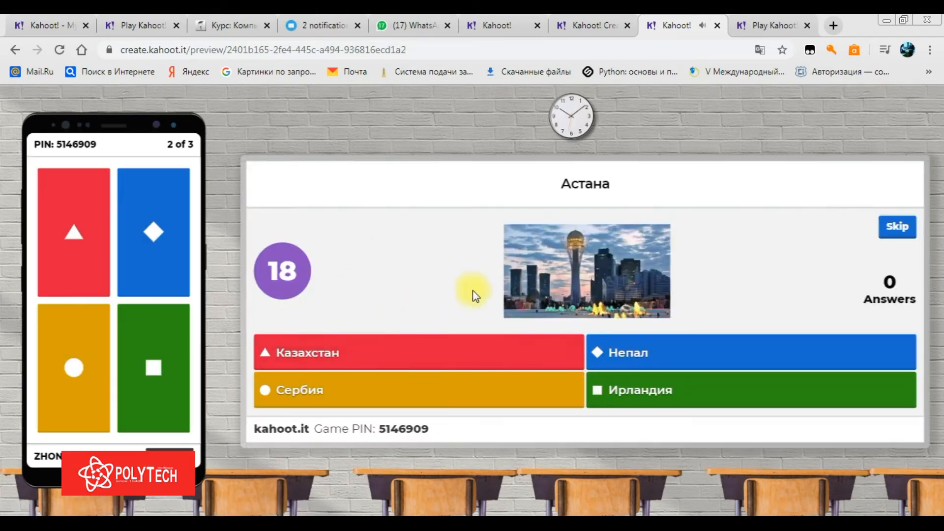
Answer question 2 with Казахстан and question 3 with Улан-Батор, ending on the podium with 3112 points
{"action": "left_click", "coordinate": [80, 245]}
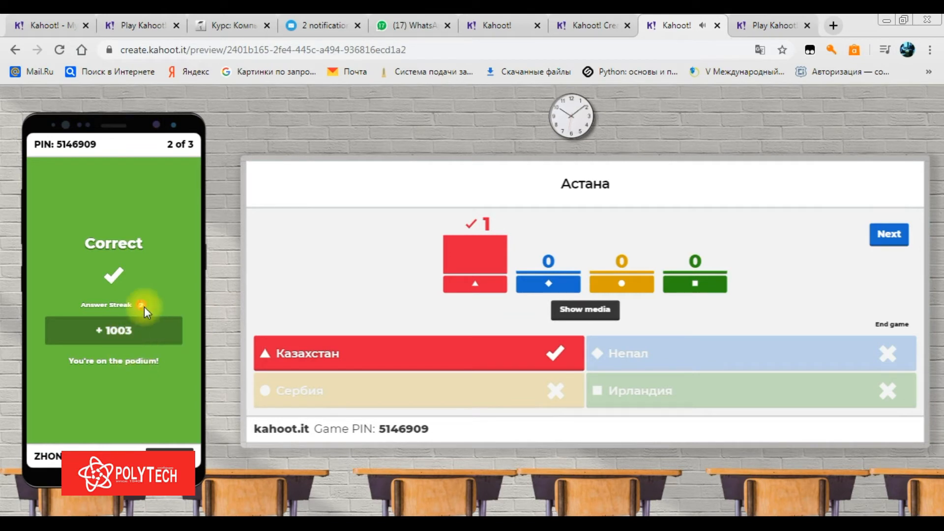
{"action": "left_click", "coordinate": [889, 234]}
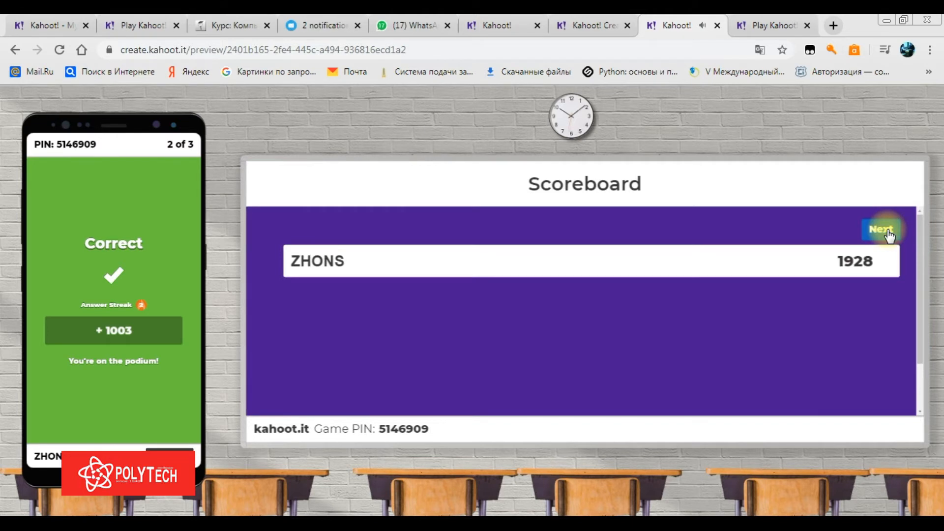
{"action": "left_click", "coordinate": [889, 235]}
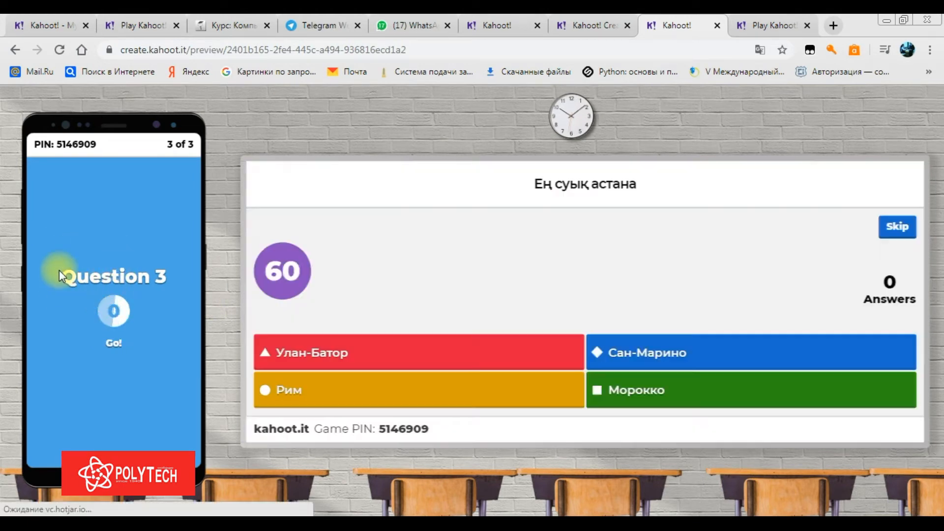
{"action": "left_click", "coordinate": [76, 248]}
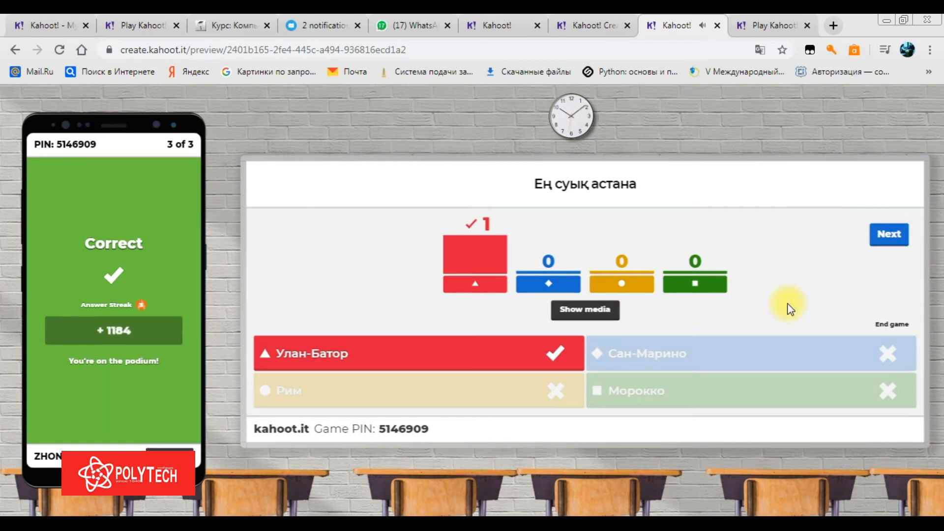
{"action": "left_click", "coordinate": [894, 237]}
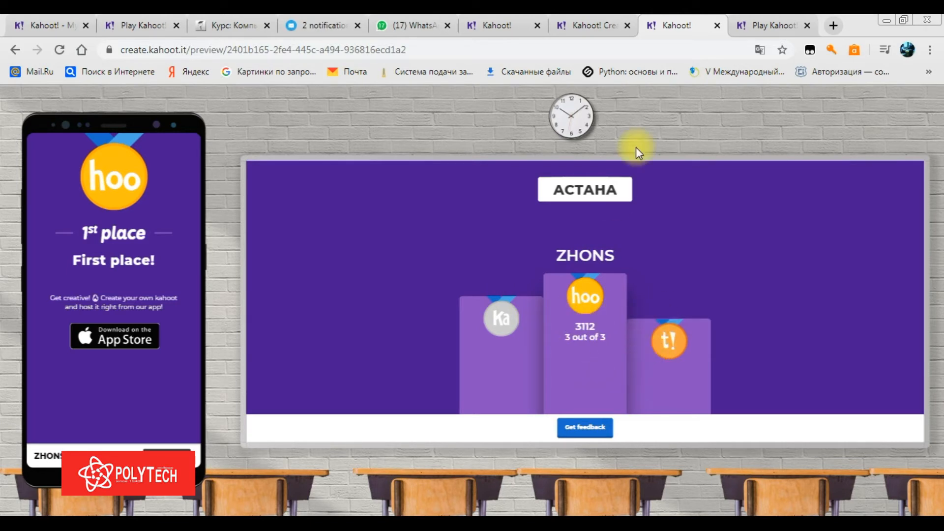
Leave the game preview, return to the АСТАНА kahoot editor, and choose Қазір ойнаңыз
{"action": "left_click", "coordinate": [717, 25]}
{"action": "left_click", "coordinate": [542, 129]}
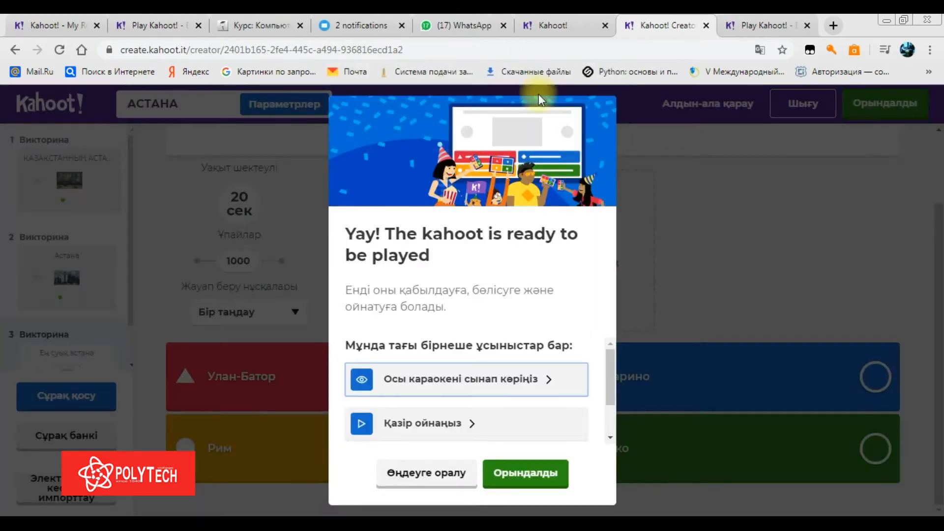
{"action": "left_click", "coordinate": [560, 15]}
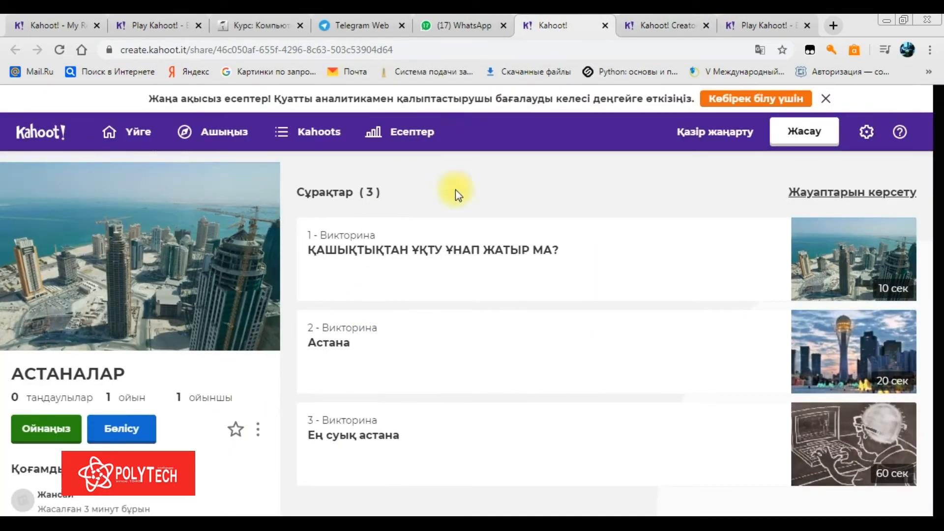
{"action": "left_click", "coordinate": [682, 23]}
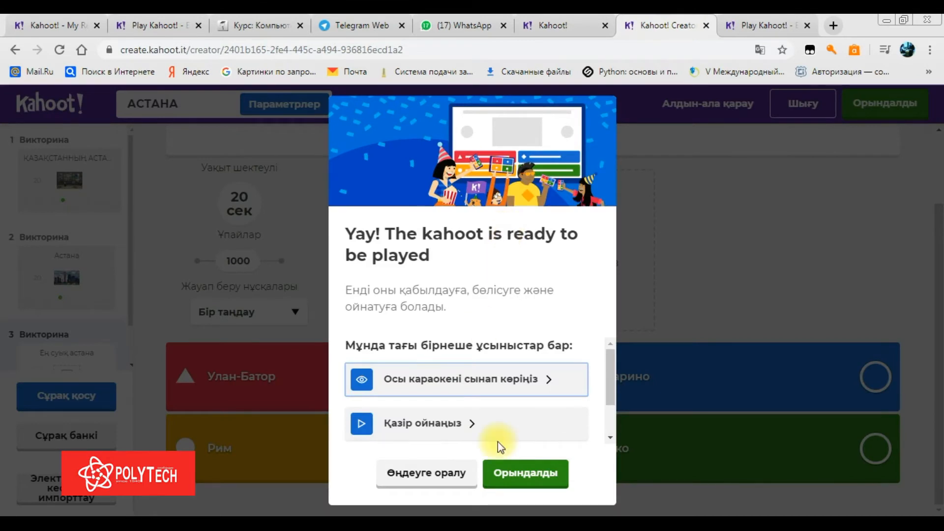
{"action": "mouse_move", "coordinate": [608, 382]}
{"action": "left_mouse_down"}
{"action": "mouse_move", "coordinate": [608, 445]}
{"action": "mouse_move", "coordinate": [609, 393]}
{"action": "left_mouse_up"}
{"action": "left_click", "coordinate": [528, 400]}
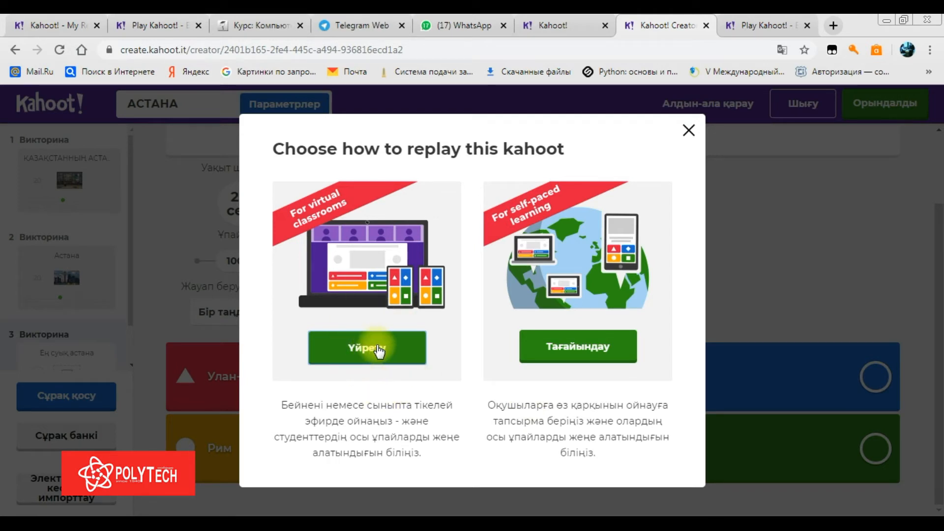
Assign АСТАНА as a self-paced challenge with a Sat 9 May deadline and create it
{"action": "left_click", "coordinate": [574, 348]}
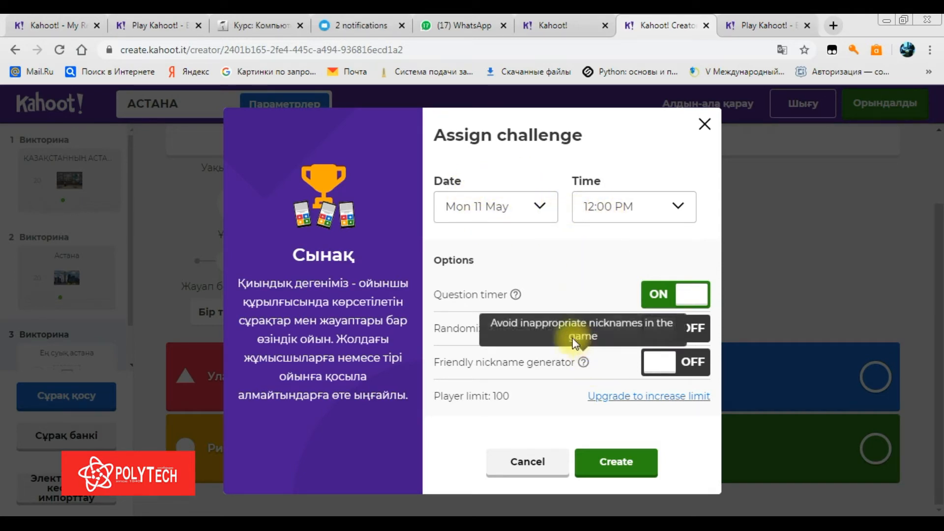
{"action": "left_click", "coordinate": [547, 202]}
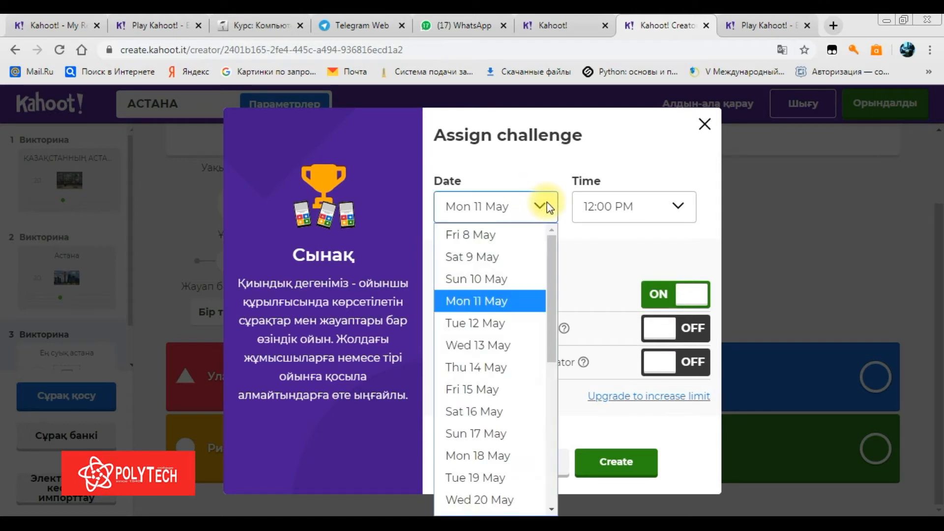
{"action": "left_click", "coordinate": [525, 252]}
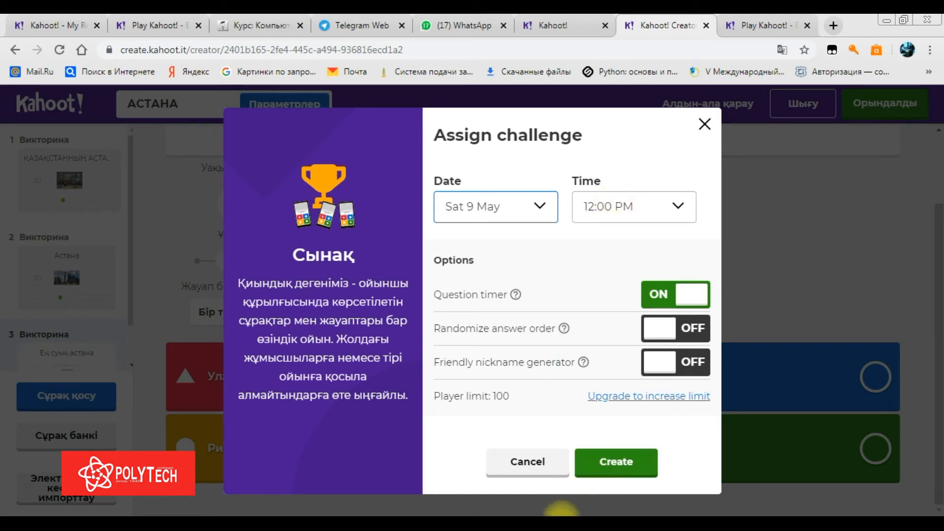
{"action": "left_click", "coordinate": [592, 471]}
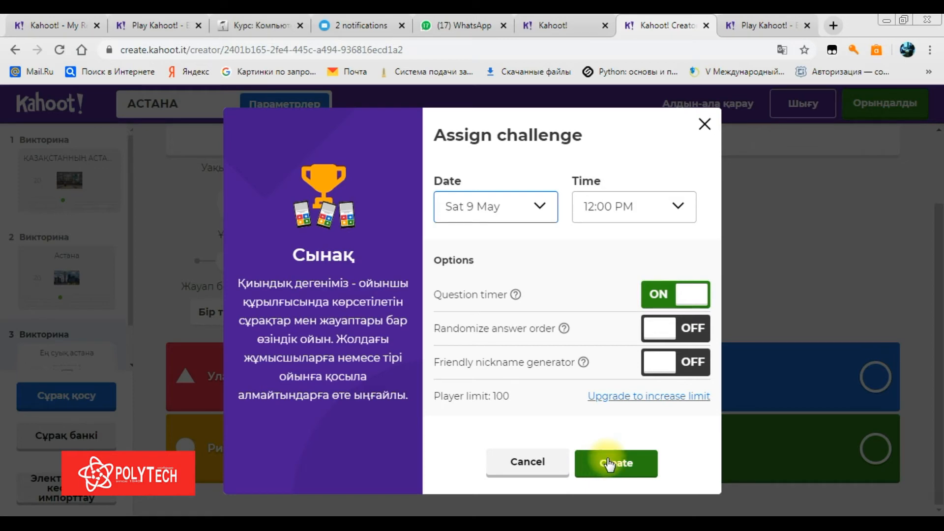
{"action": "left_click", "coordinate": [600, 466]}
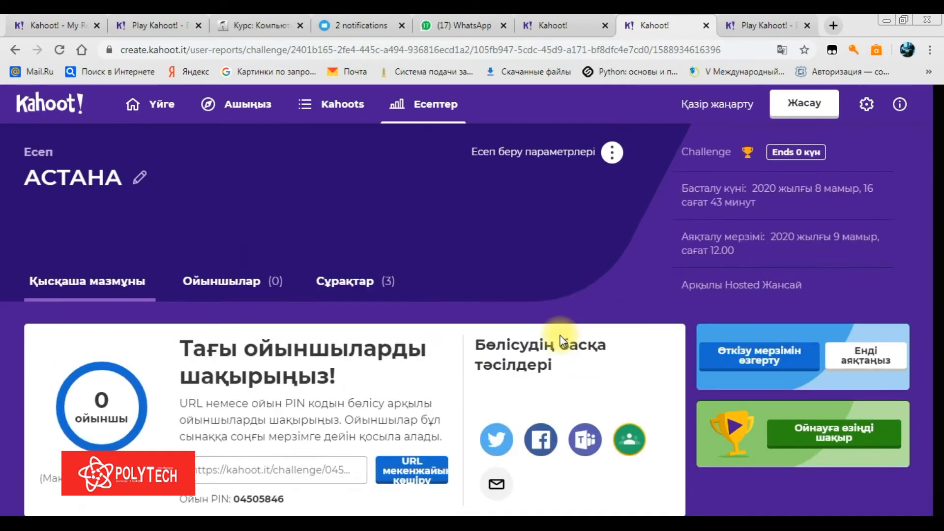
Look over the АСТАНА challenge report and copy its join URL to the clipboard
{"action": "left_click_drag", "start_coordinate": [942, 120], "coordinate": [939, 231]}
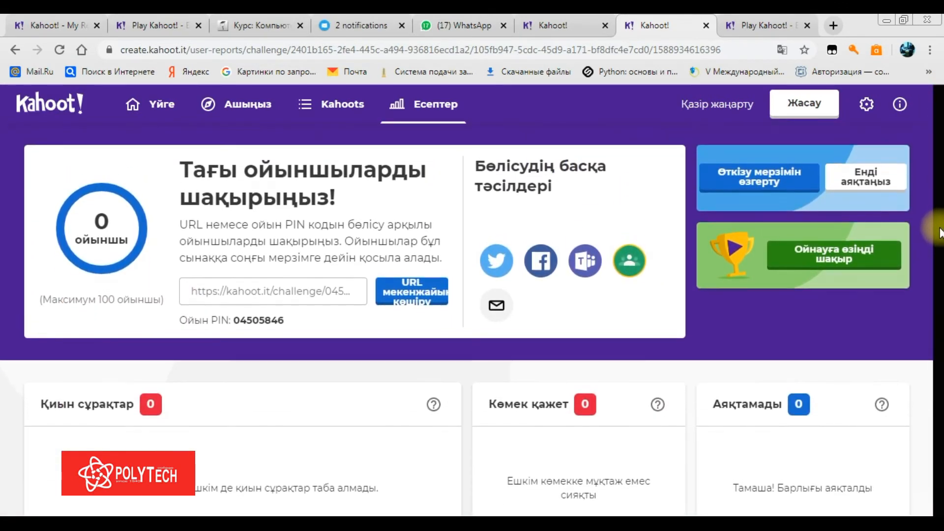
{"action": "scroll", "coordinate": [937, 212], "scroll_direction": "up", "scroll_amount": 4}
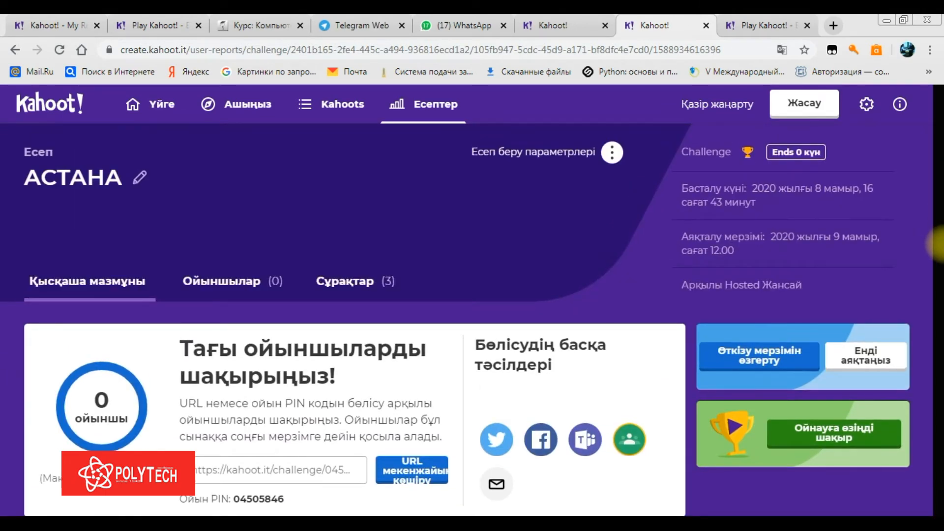
{"action": "scroll", "coordinate": [939, 243], "scroll_direction": "down", "scroll_amount": 4}
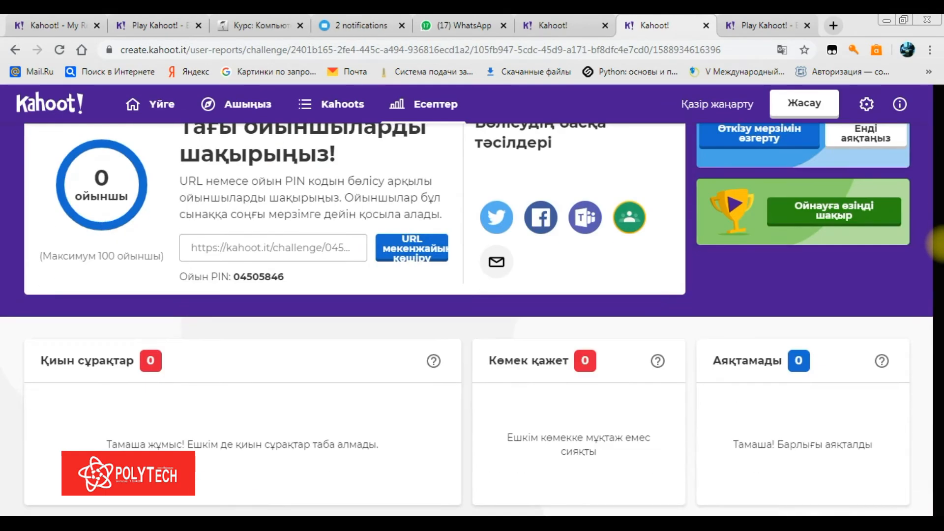
{"action": "scroll", "coordinate": [936, 243], "scroll_direction": "up", "scroll_amount": 4}
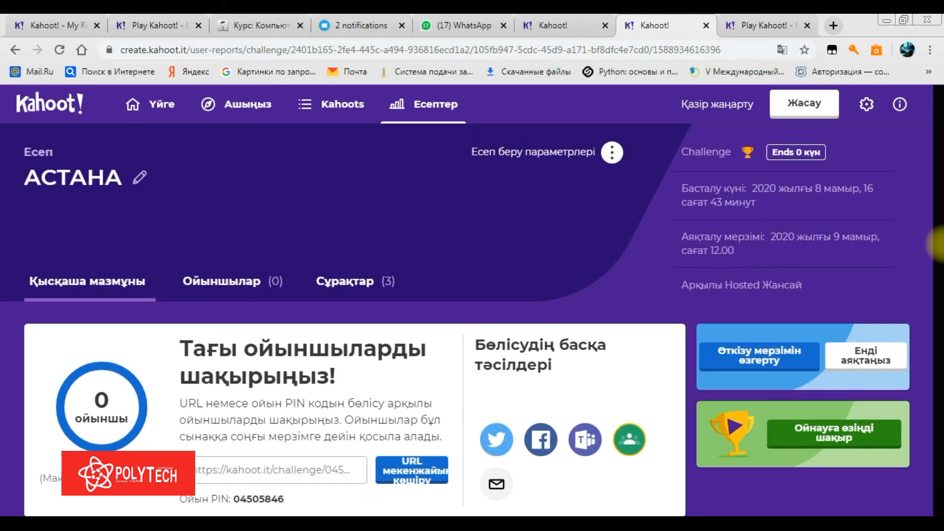
{"action": "scroll", "coordinate": [939, 243], "scroll_direction": "down", "scroll_amount": 4}
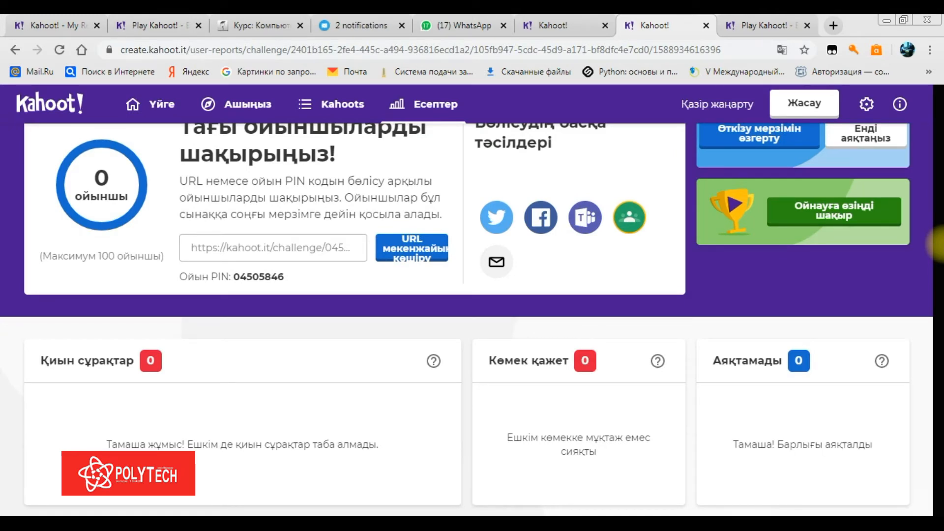
{"action": "scroll", "coordinate": [939, 243], "scroll_direction": "up", "scroll_amount": 4}
{"action": "scroll", "coordinate": [939, 243], "scroll_direction": "down", "scroll_amount": 4}
{"action": "scroll", "coordinate": [938, 243], "scroll_direction": "up", "scroll_amount": 4}
{"action": "left_click", "coordinate": [412, 469]}
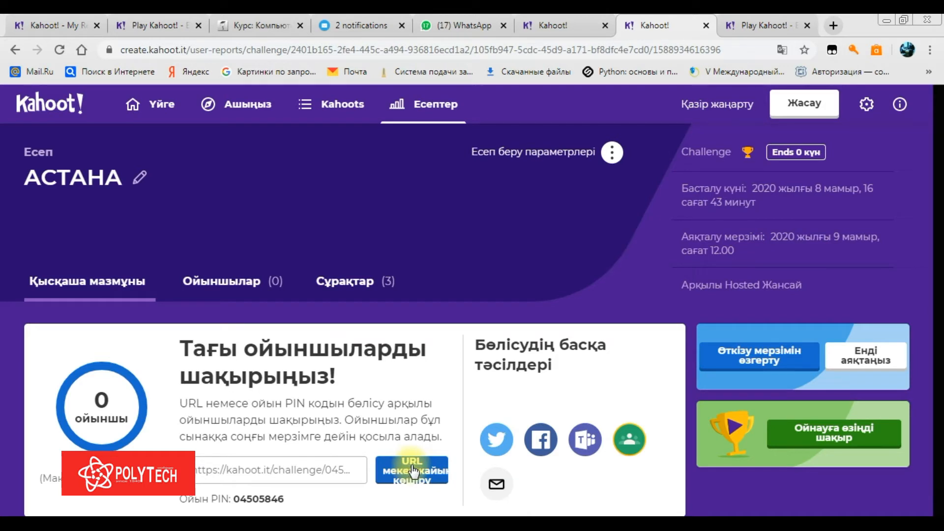
{"action": "left_click", "coordinate": [412, 471]}
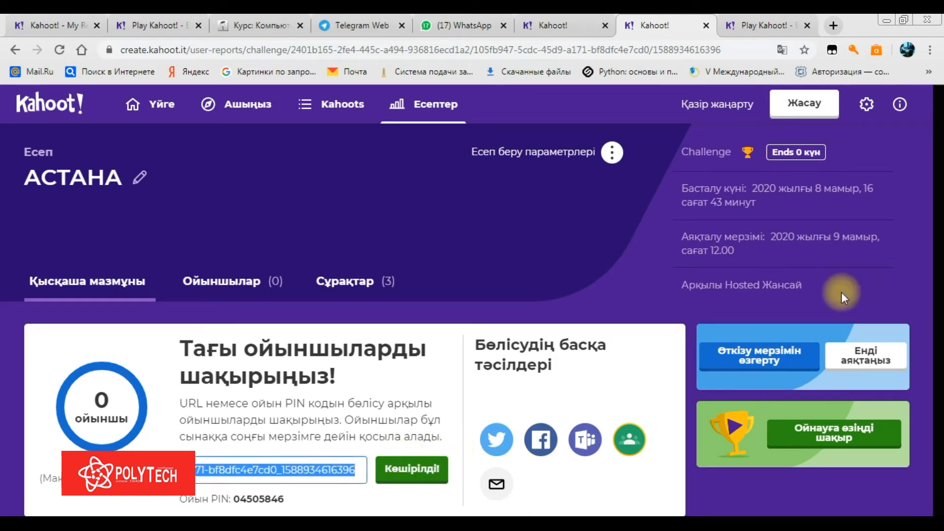
{"action": "scroll", "coordinate": [938, 159], "scroll_direction": "down", "scroll_amount": 1}
{"action": "scroll", "coordinate": [936, 159], "scroll_direction": "down", "scroll_amount": 1}
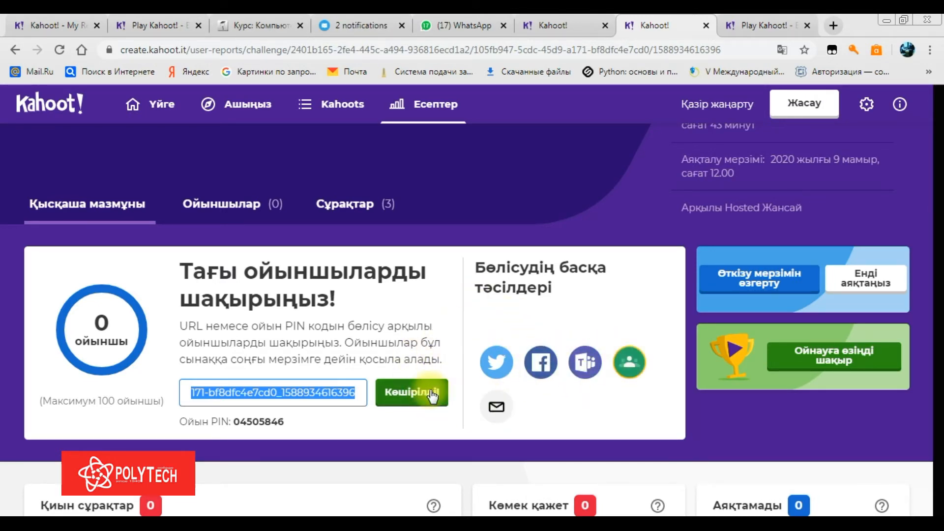
Paste the АСТАНА challenge link into the WhatsApp self chat, send it, and open it
{"action": "left_click", "coordinate": [439, 23]}
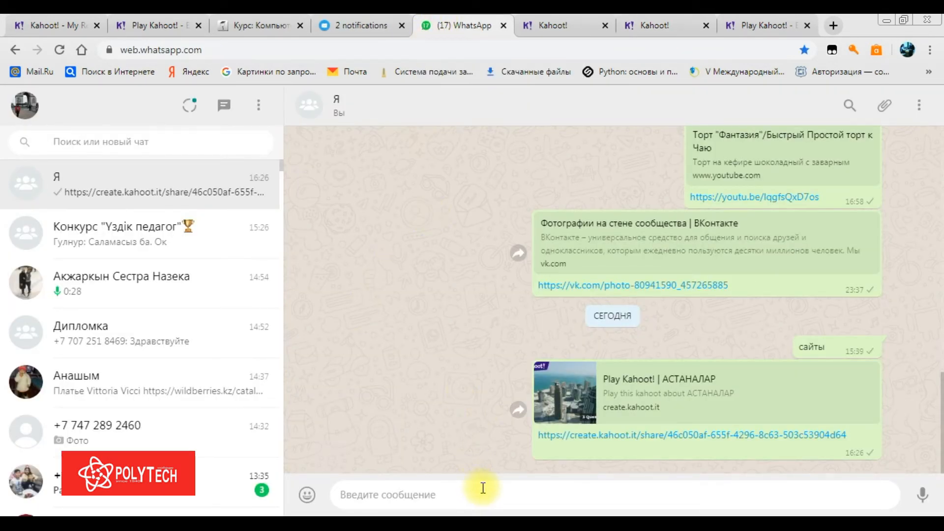
{"action": "key", "text": "ctrl+v"}
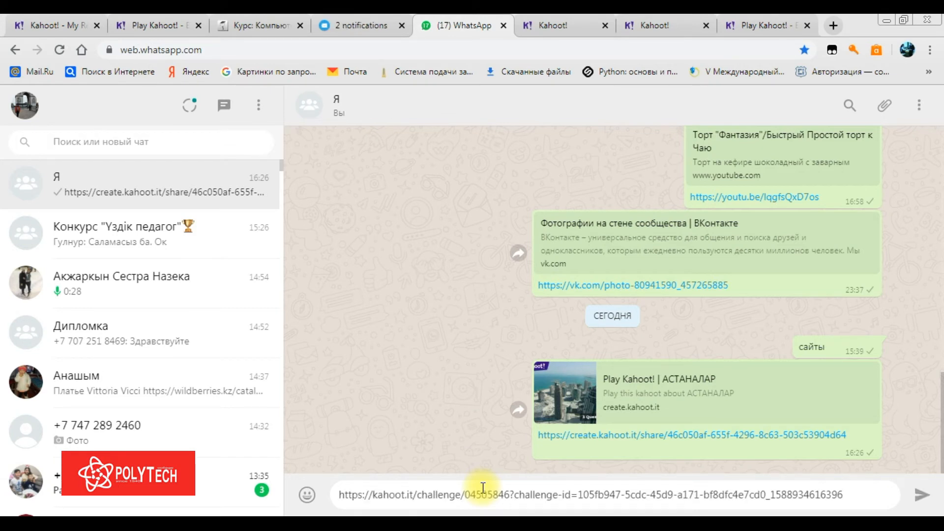
{"action": "key", "text": "Return"}
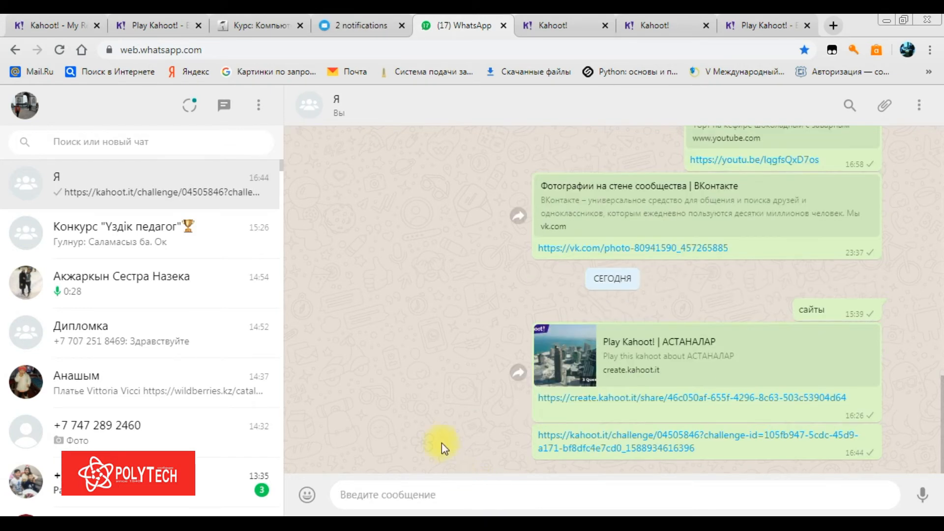
{"action": "left_click", "coordinate": [565, 437]}
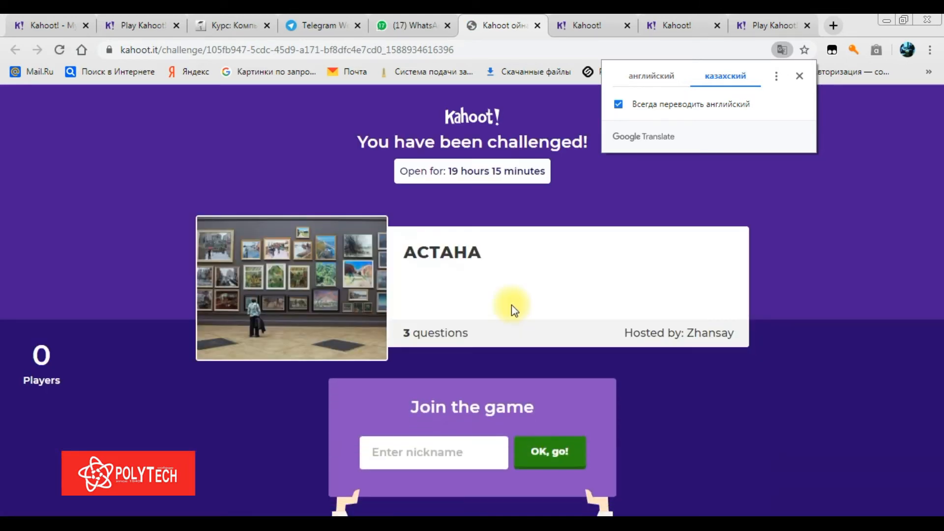
Join the АСТАНА challenge using the suggested player nickname
{"action": "left_click", "coordinate": [466, 458]}
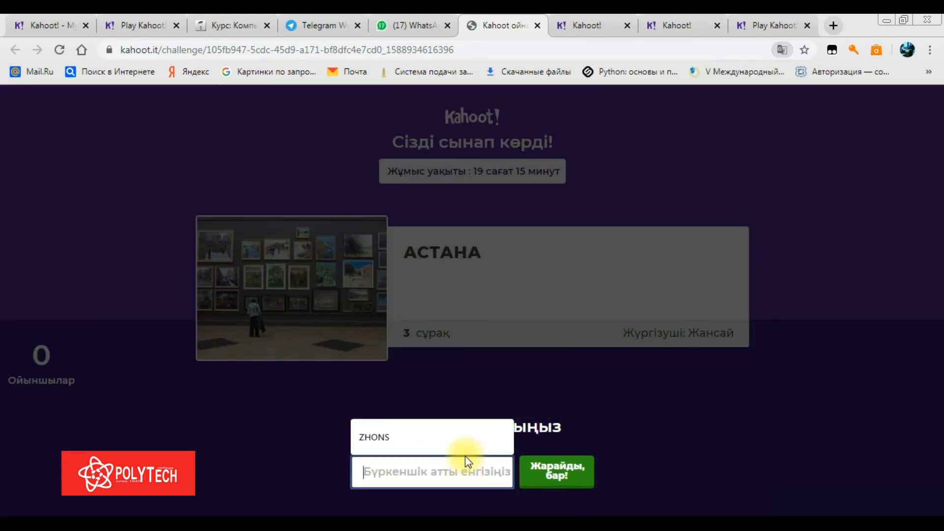
{"action": "left_click", "coordinate": [464, 433]}
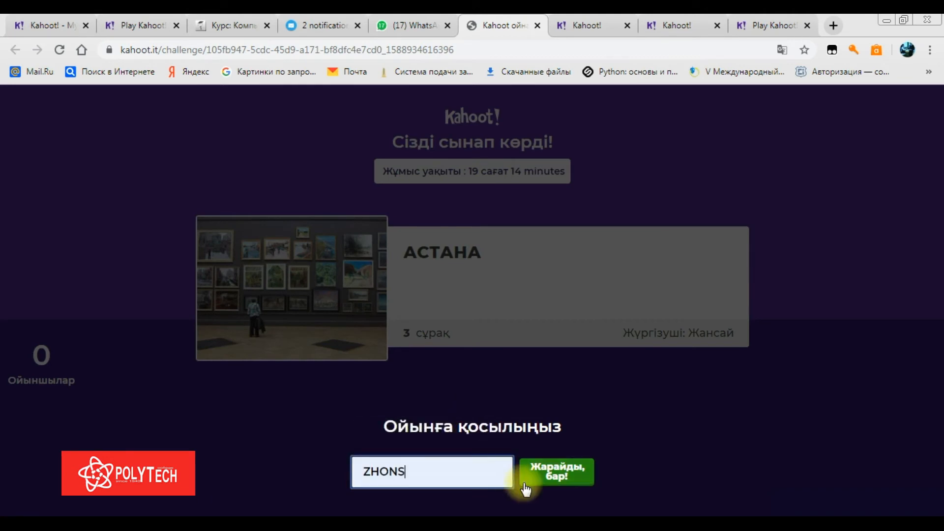
{"action": "left_click", "coordinate": [527, 481]}
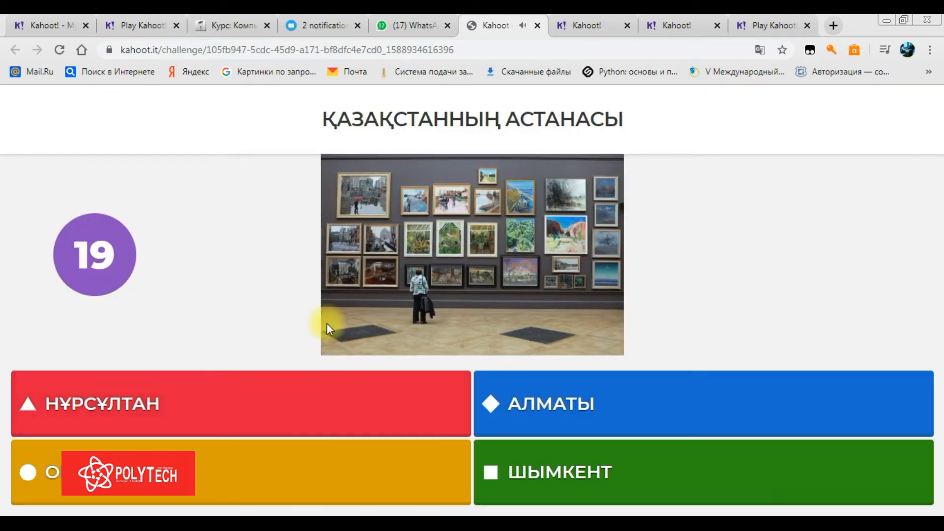
Answer НҰРСҰЛТАН, Казахстан and Улан-Батор, reach the final results, and close the challenge tab
{"action": "left_click", "coordinate": [273, 414]}
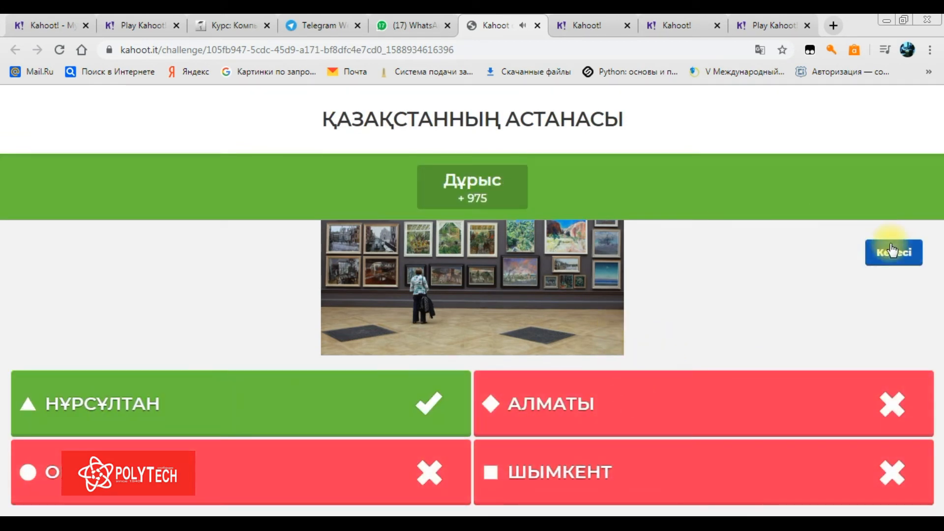
{"action": "left_click", "coordinate": [891, 250]}
{"action": "left_click", "coordinate": [869, 192]}
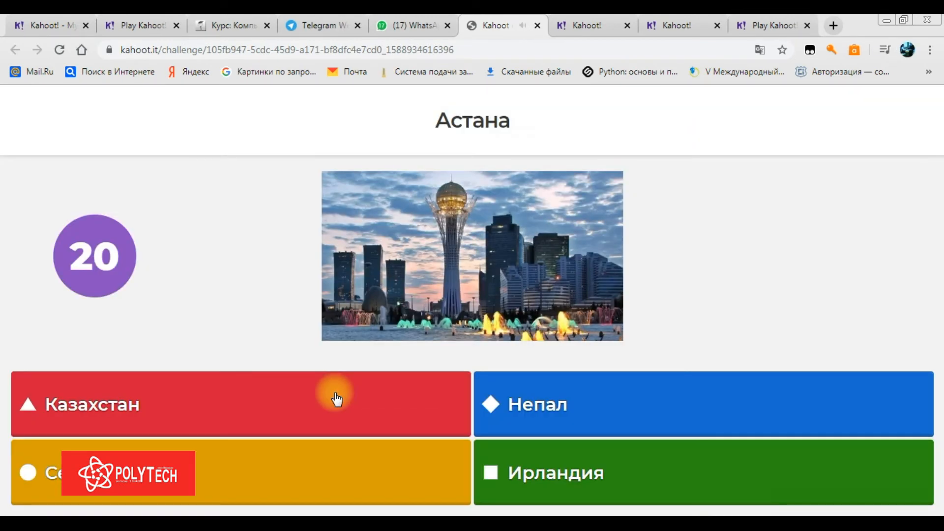
{"action": "left_click", "coordinate": [394, 407]}
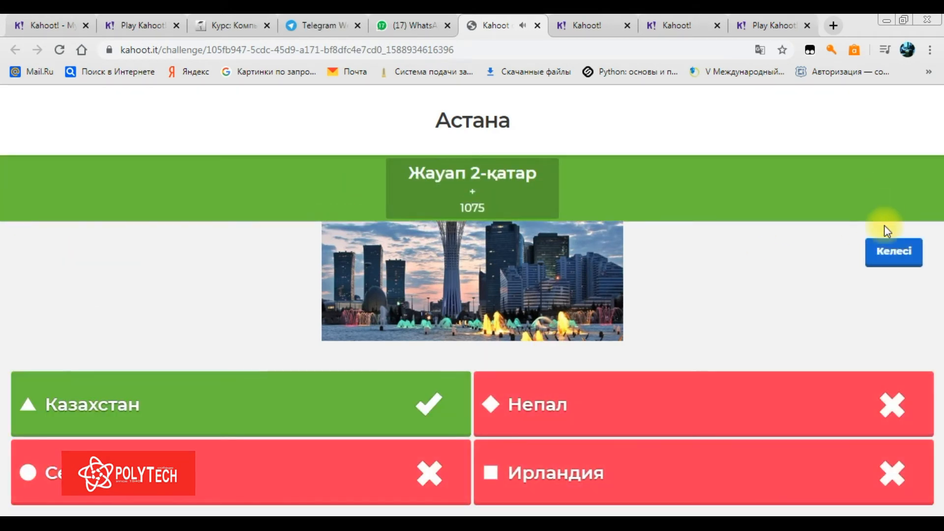
{"action": "left_click", "coordinate": [894, 254]}
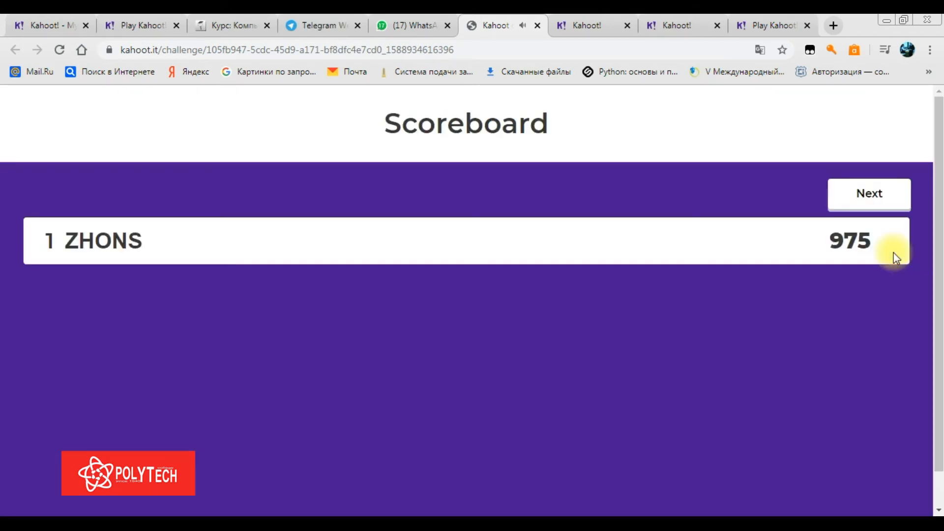
{"action": "left_click", "coordinate": [871, 197]}
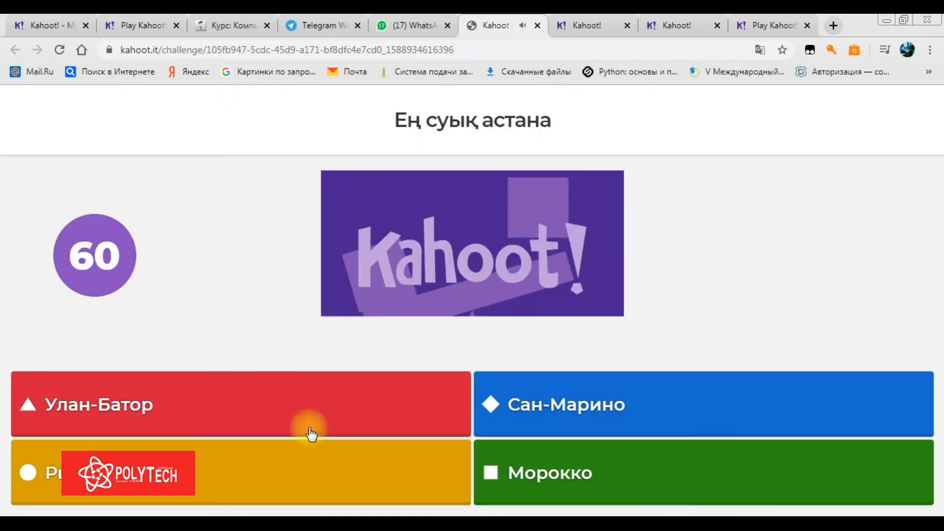
{"action": "left_click", "coordinate": [320, 415]}
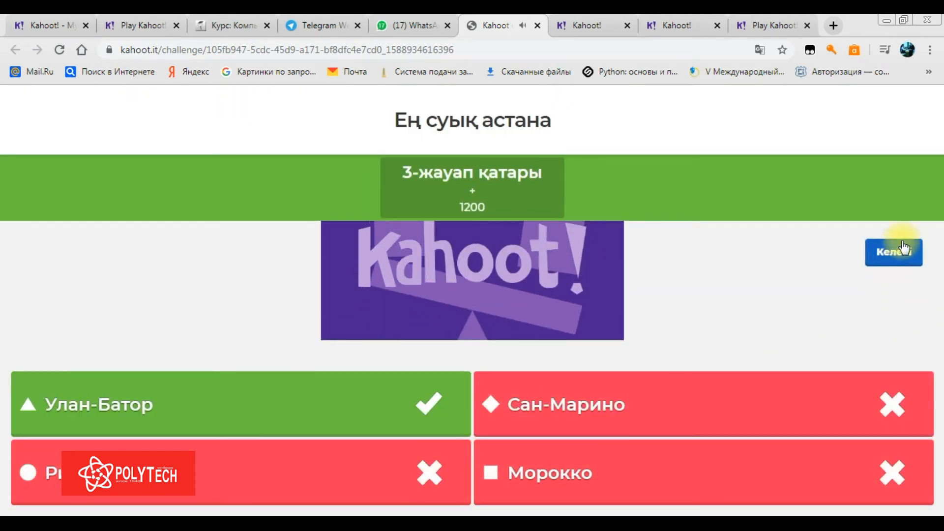
{"action": "left_click", "coordinate": [900, 248]}
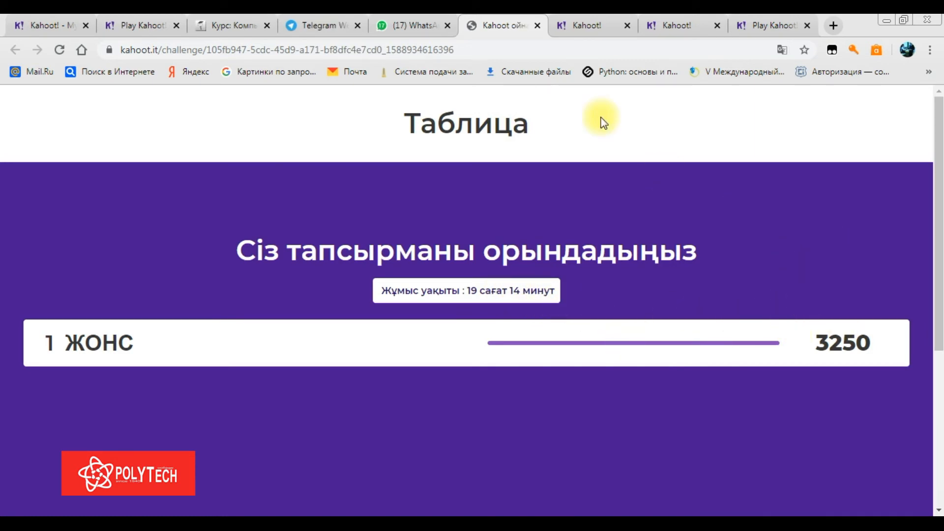
{"action": "left_click", "coordinate": [535, 25]}
Close the challenge tab, return to the Kahoot! creator tabs and open the Reports list
{"action": "left_click", "coordinate": [537, 25]}
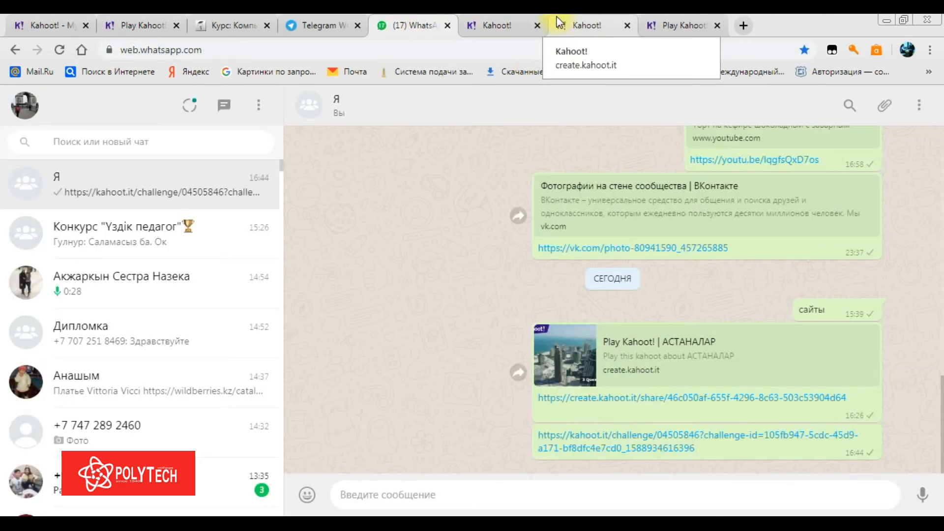
{"action": "left_click", "coordinate": [514, 25]}
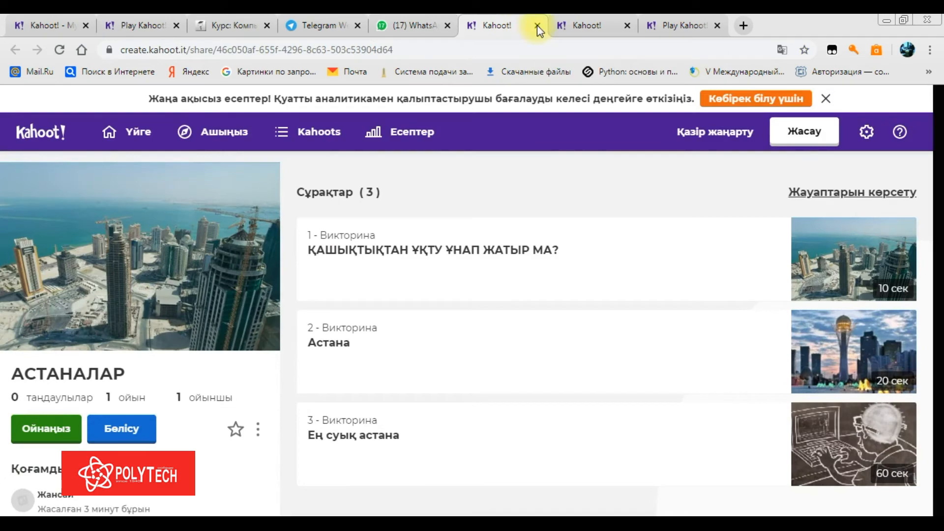
{"action": "left_click", "coordinate": [571, 25]}
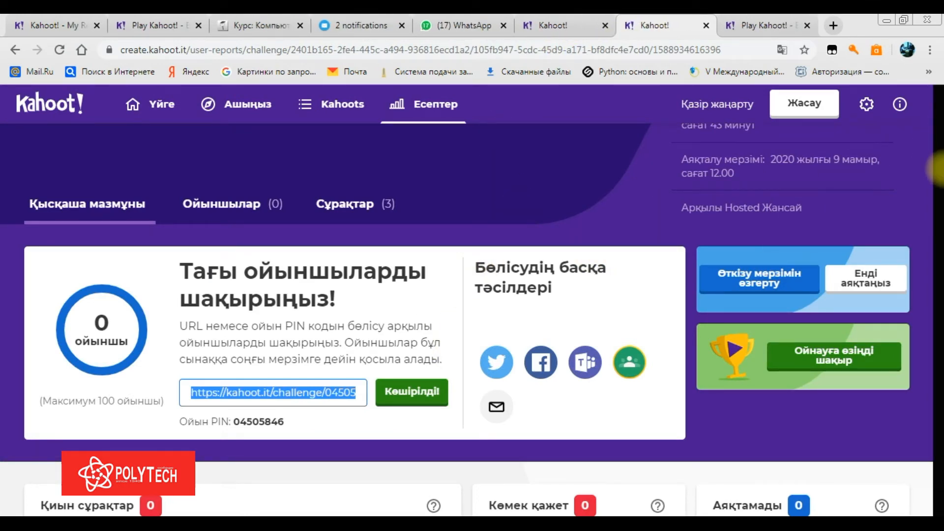
{"action": "left_click", "coordinate": [426, 103]}
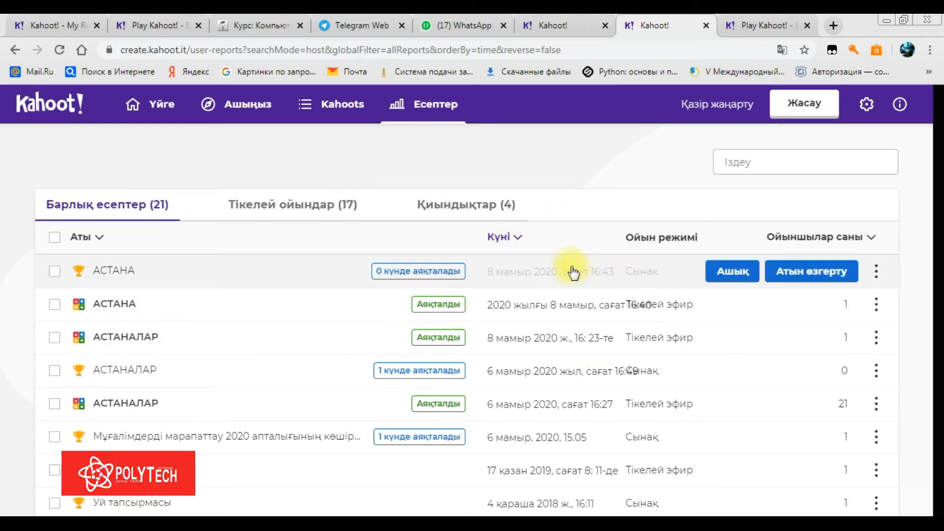
Toggle the Reports list's date sort so the newest reports are on top
{"action": "left_click", "coordinate": [518, 237]}
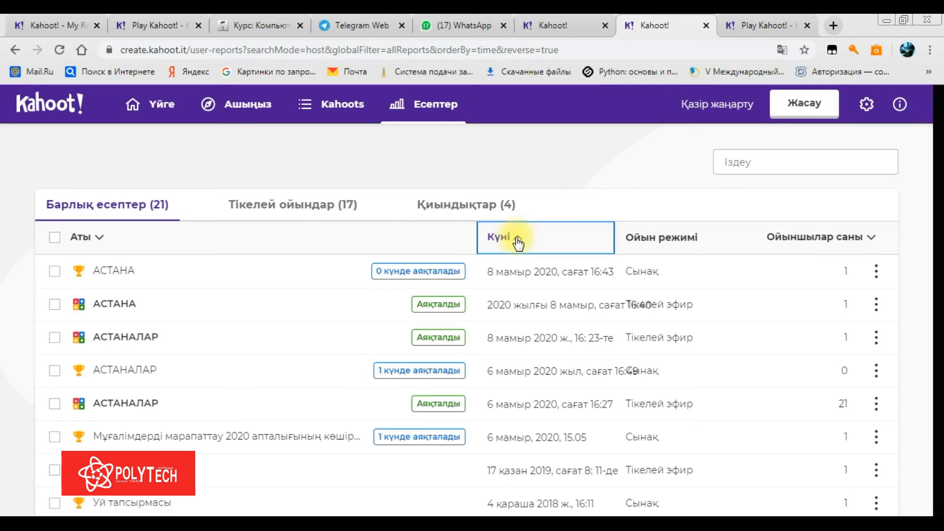
{"action": "left_click", "coordinate": [517, 240]}
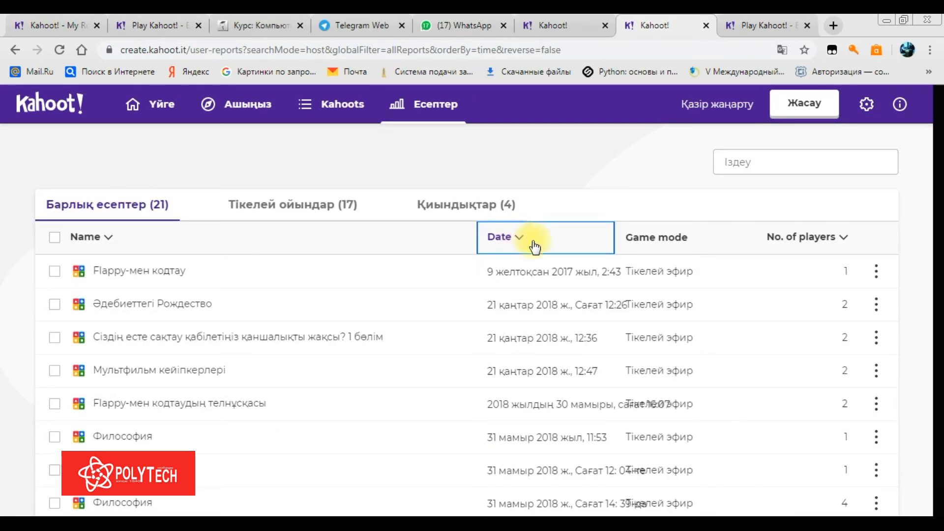
{"action": "left_click", "coordinate": [518, 238]}
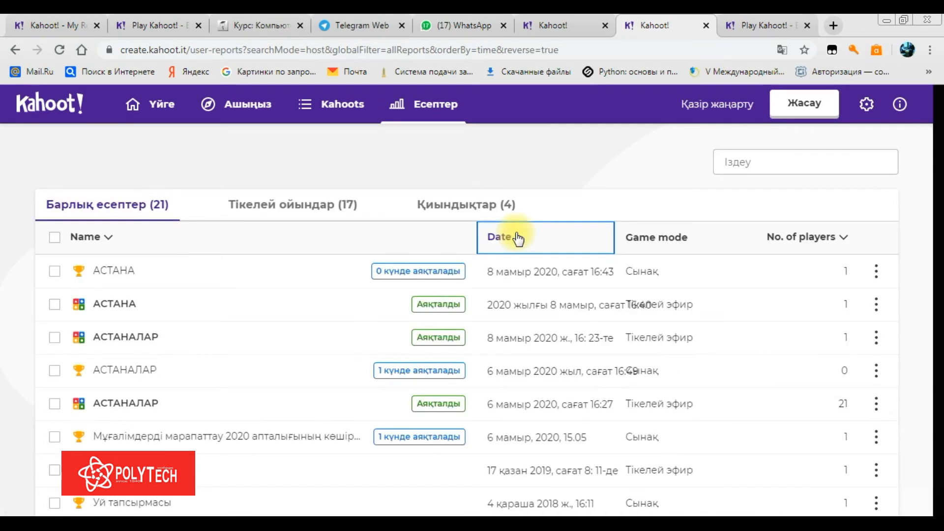
Open the АСТАНА challenge report from the top of the list
{"action": "mouse_move", "coordinate": [788, 276]}
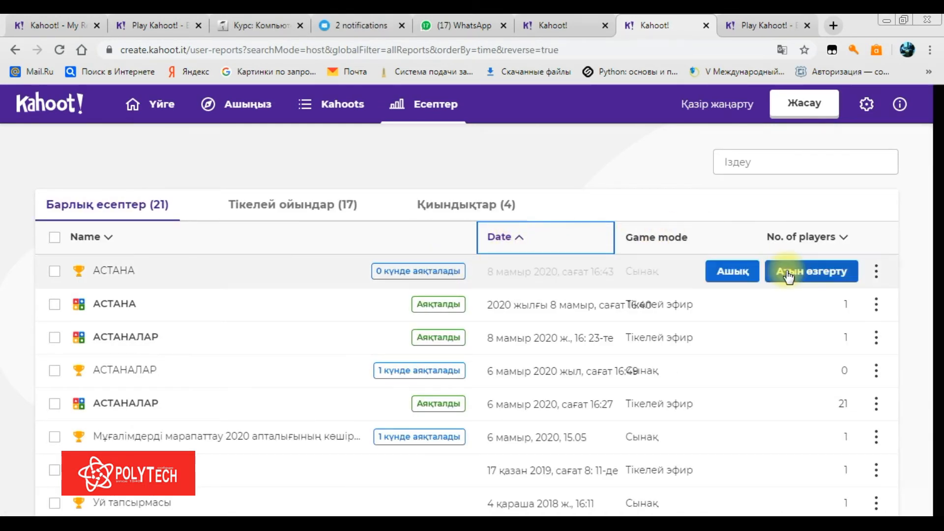
{"action": "mouse_move", "coordinate": [942, 163]}
{"action": "left_mouse_down"}
{"action": "mouse_move", "coordinate": [940, 347]}
{"action": "mouse_move", "coordinate": [935, 113]}
{"action": "mouse_move", "coordinate": [938, 175]}
{"action": "left_mouse_up"}
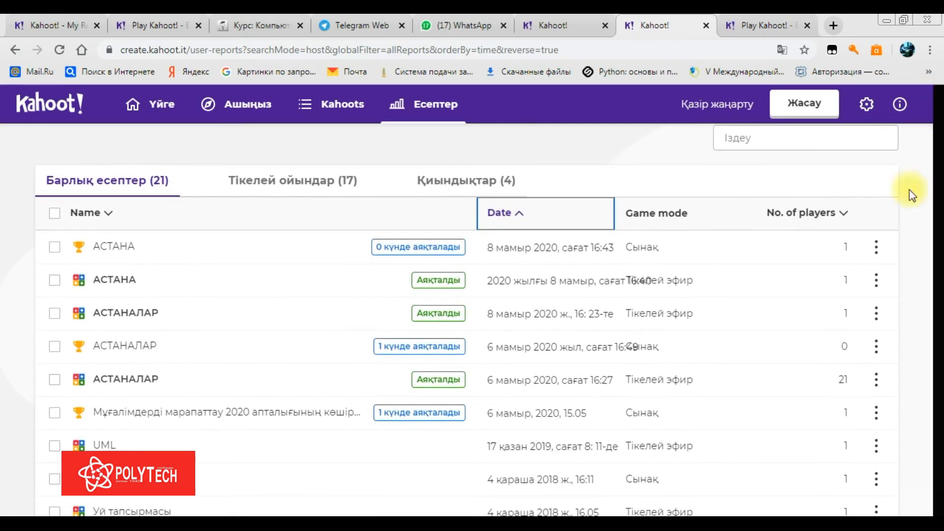
{"action": "left_click", "coordinate": [876, 249]}
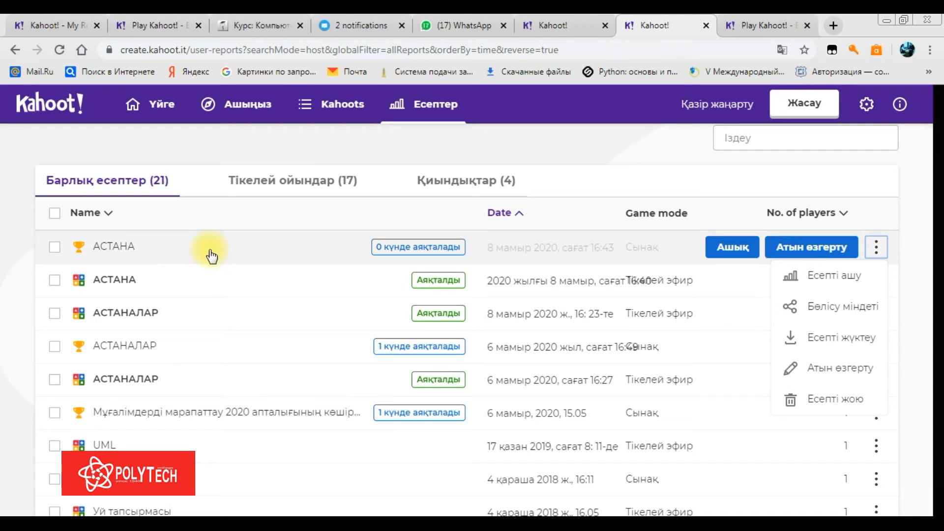
{"action": "left_click", "coordinate": [229, 249]}
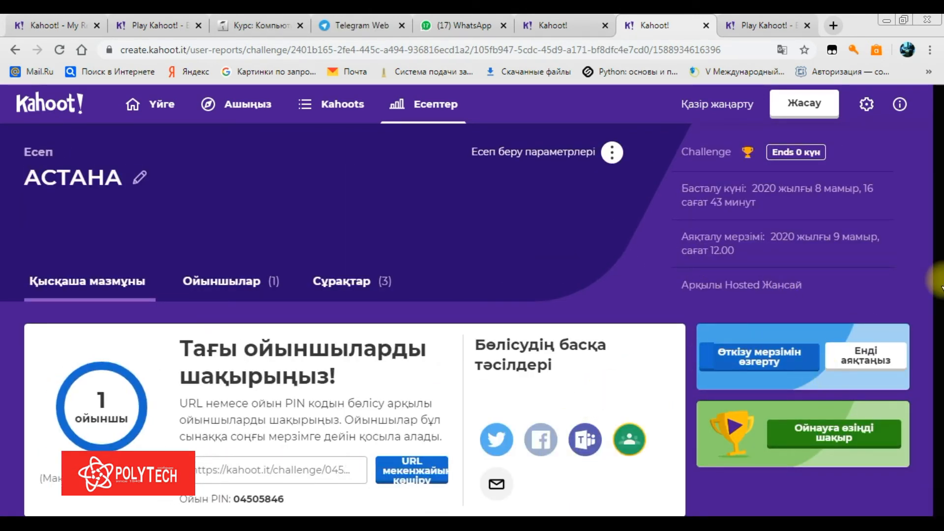
Review the АСТАНА report's three 100%-correct questions, check the Players tab, and return to Summary
{"action": "scroll", "coordinate": [936, 192], "scroll_direction": "down", "scroll_amount": 5}
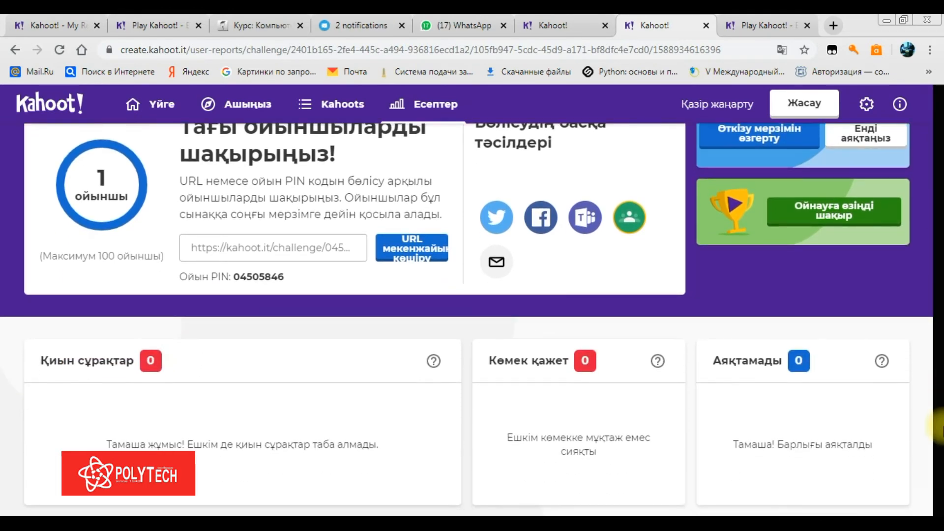
{"action": "scroll", "coordinate": [936, 217], "scroll_direction": "up", "scroll_amount": 4}
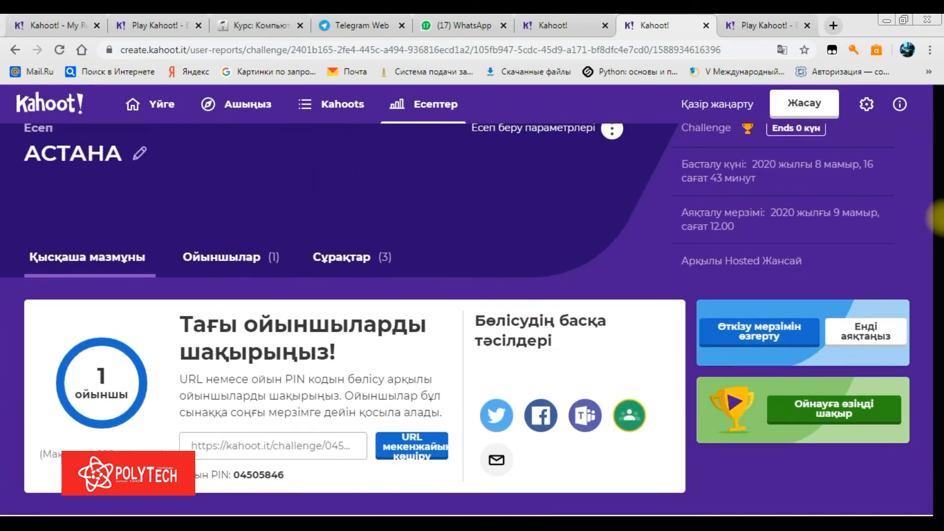
{"action": "left_click", "coordinate": [237, 258]}
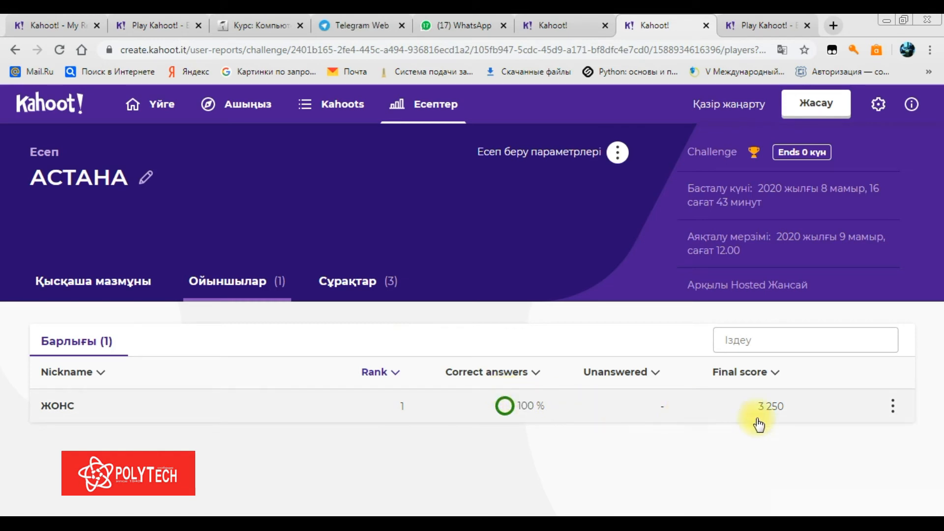
{"action": "left_click", "coordinate": [372, 289]}
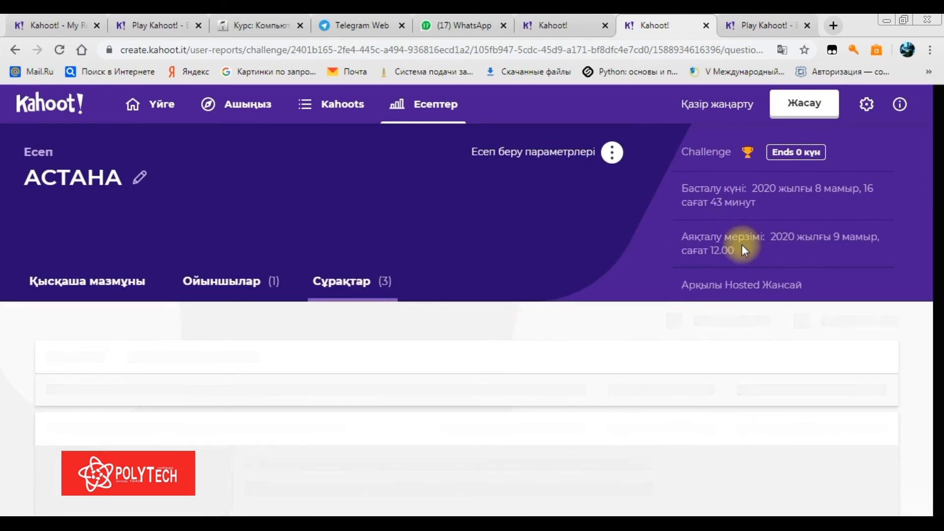
{"action": "scroll", "coordinate": [936, 319], "scroll_direction": "down", "scroll_amount": 7}
{"action": "scroll", "coordinate": [938, 339], "scroll_direction": "down", "scroll_amount": 3}
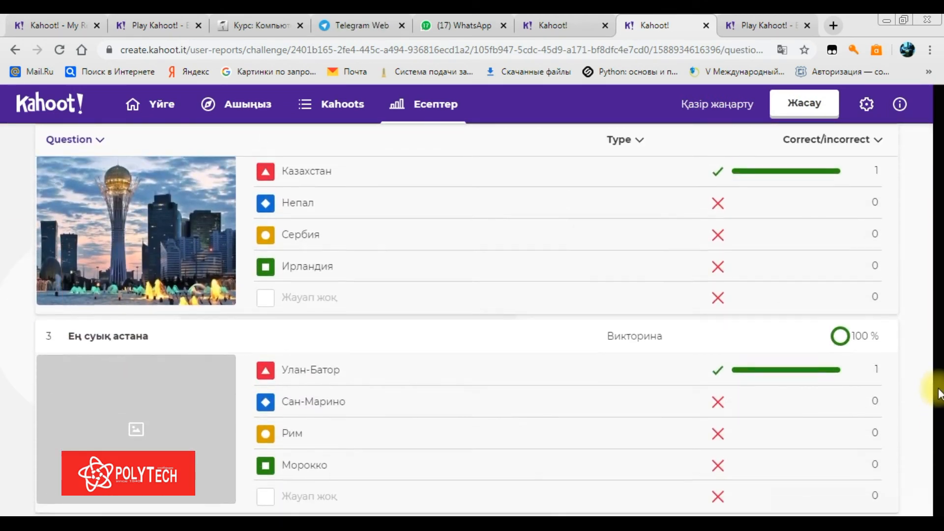
{"action": "scroll", "coordinate": [938, 396], "scroll_direction": "up", "scroll_amount": 8}
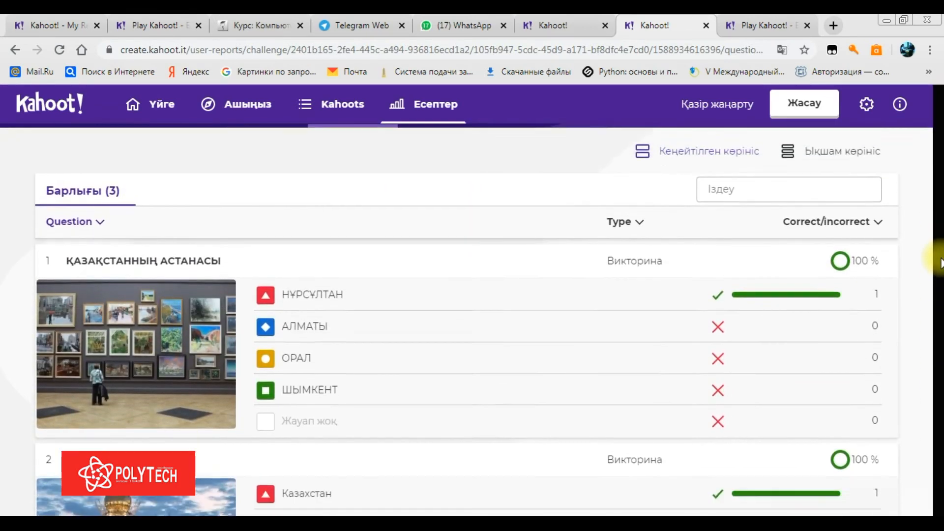
{"action": "scroll", "coordinate": [939, 256], "scroll_direction": "down", "scroll_amount": 7}
{"action": "scroll", "coordinate": [922, 317], "scroll_direction": "up", "scroll_amount": 4}
{"action": "scroll", "coordinate": [921, 319], "scroll_direction": "up", "scroll_amount": 6}
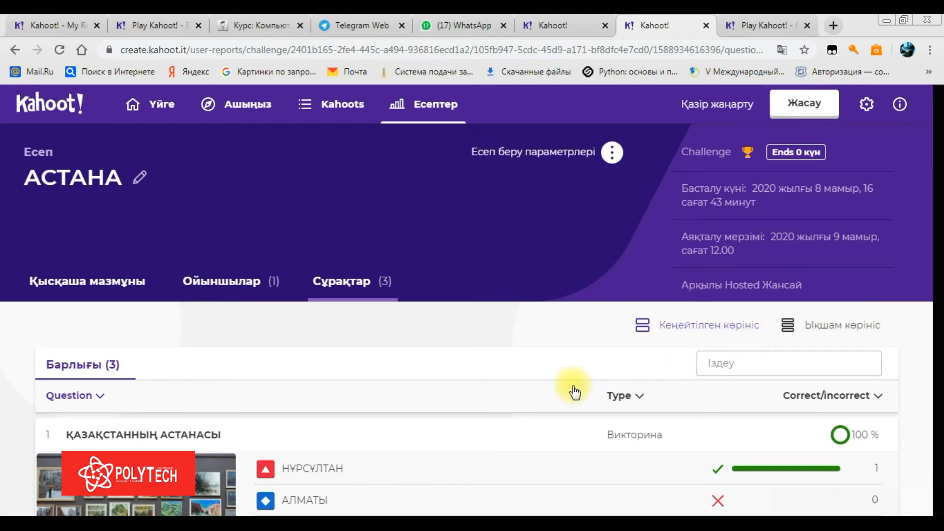
{"action": "left_click", "coordinate": [221, 281]}
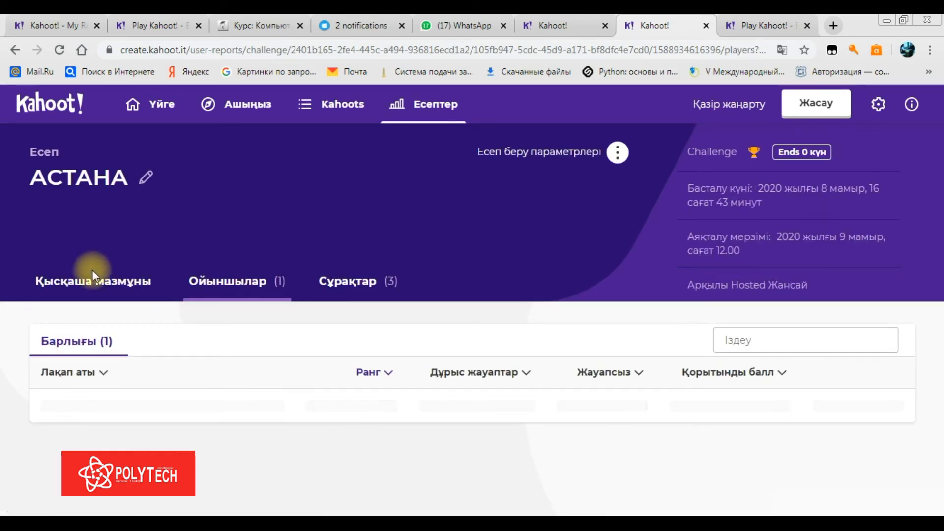
{"action": "left_click", "coordinate": [96, 287]}
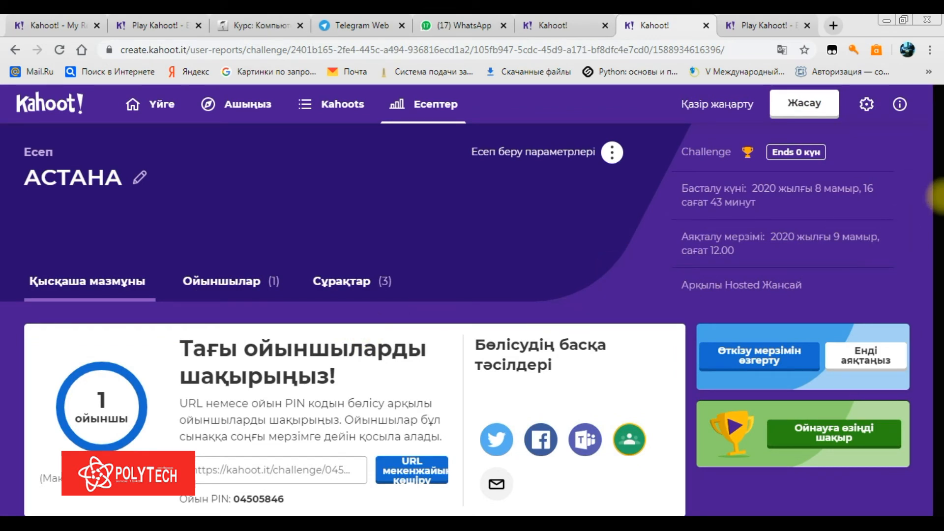
Download the АСТАНА challenge report as АСТАНА.xlsx from the report options
{"action": "left_click", "coordinate": [613, 154]}
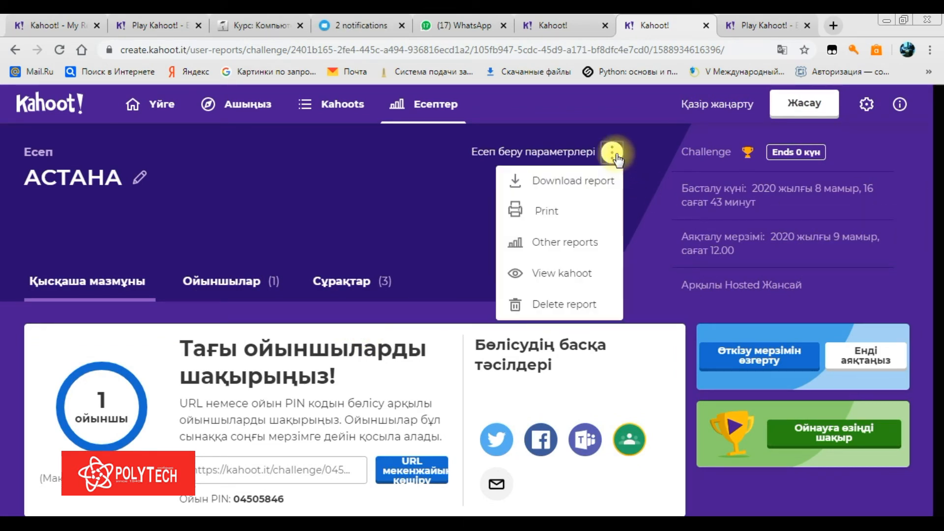
{"action": "left_click", "coordinate": [581, 185]}
{"action": "left_click", "coordinate": [527, 334]}
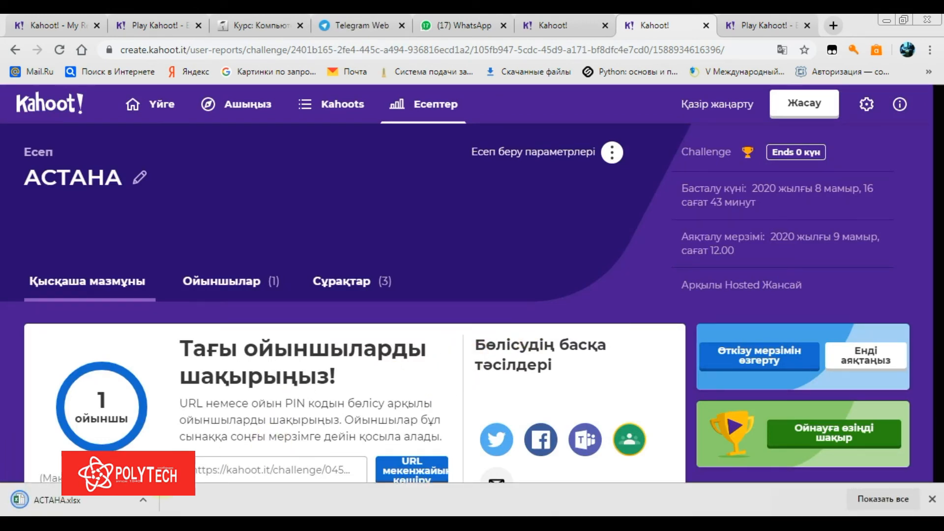
Reopen the АСТАНА challenge report's summary via the Other reports list
{"action": "left_click", "coordinate": [611, 152]}
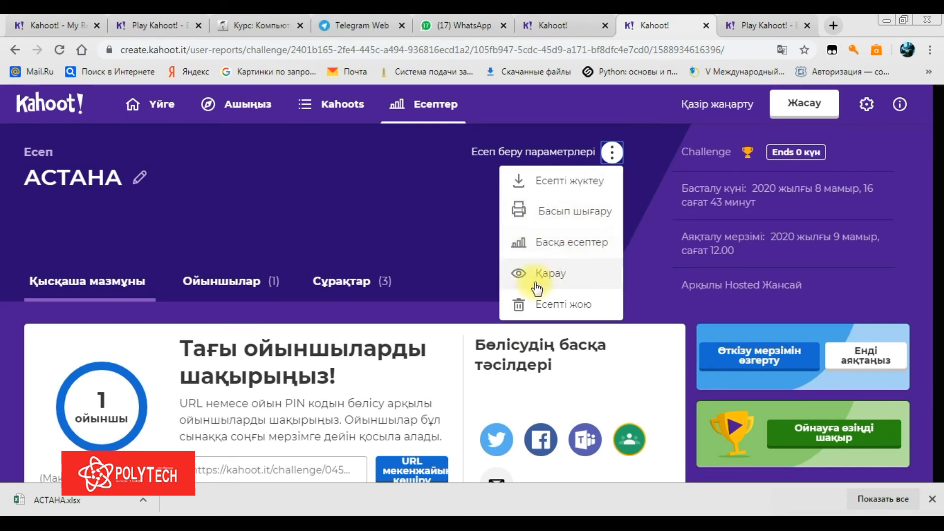
{"action": "left_click", "coordinate": [555, 243]}
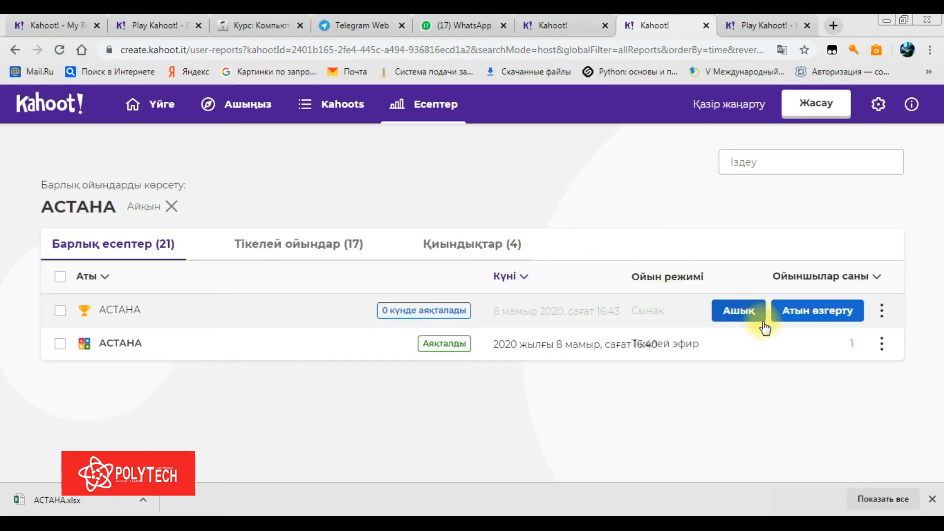
{"action": "left_click", "coordinate": [882, 312]}
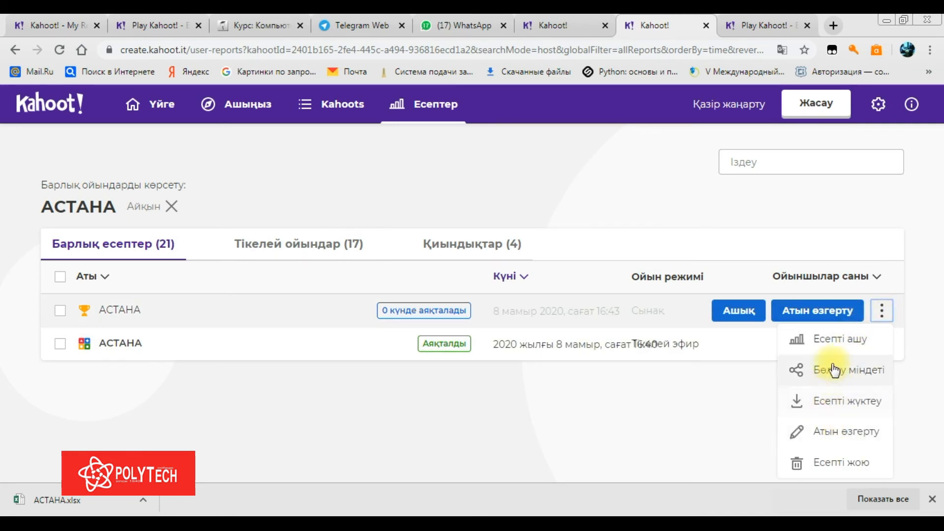
{"action": "left_click", "coordinate": [839, 341]}
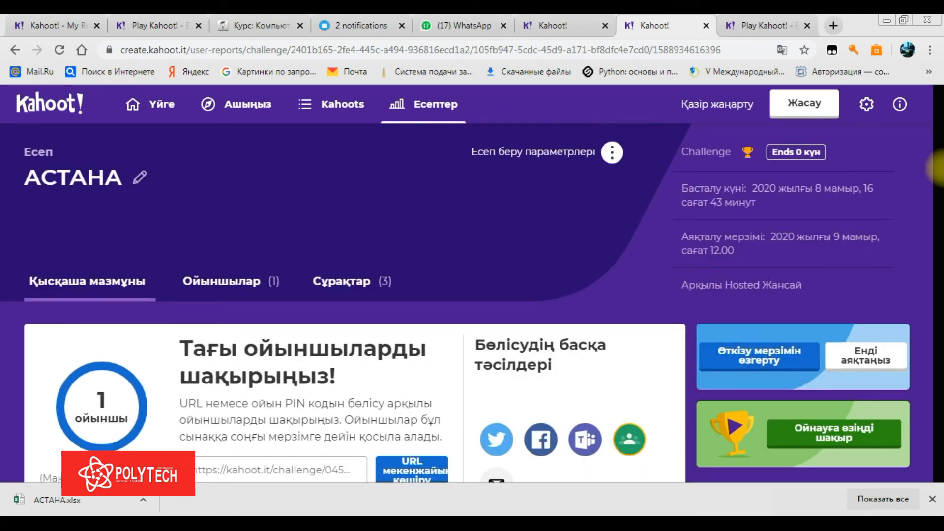
{"action": "mouse_move", "coordinate": [941, 146]}
{"action": "left_mouse_down"}
{"action": "mouse_move", "coordinate": [942, 300]}
{"action": "mouse_move", "coordinate": [932, 157]}
{"action": "left_mouse_up"}
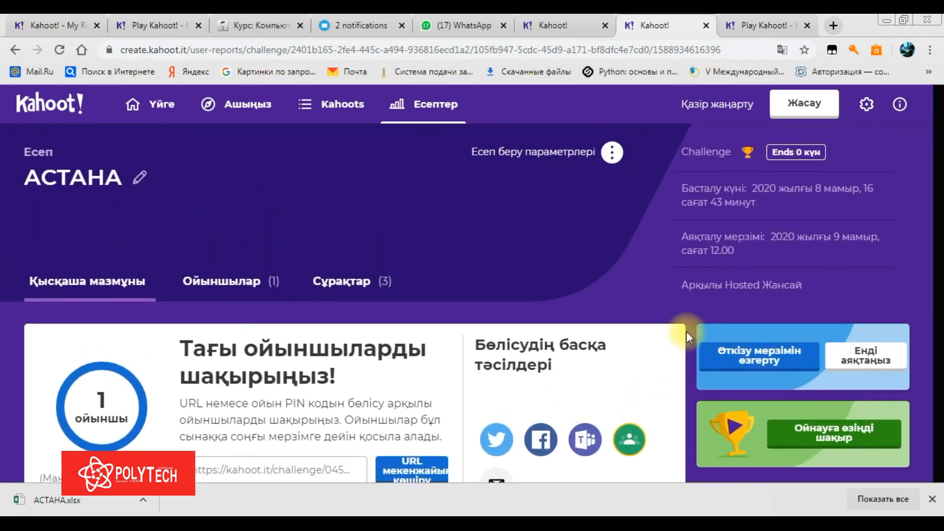
Open АСТАНА.xlsx in Excel, dismiss the activation notice, enable editing and maximize the window
{"action": "mouse_move", "coordinate": [104, 528]}
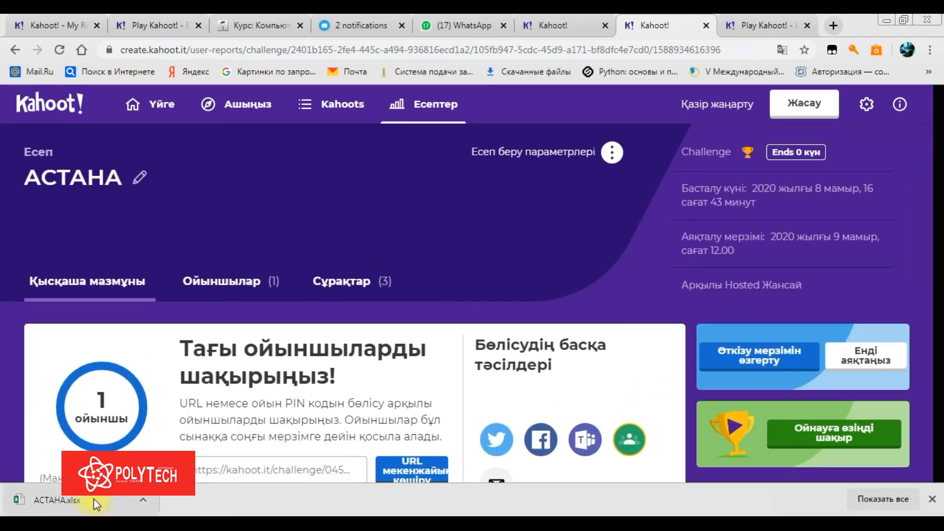
{"action": "left_click", "coordinate": [95, 496]}
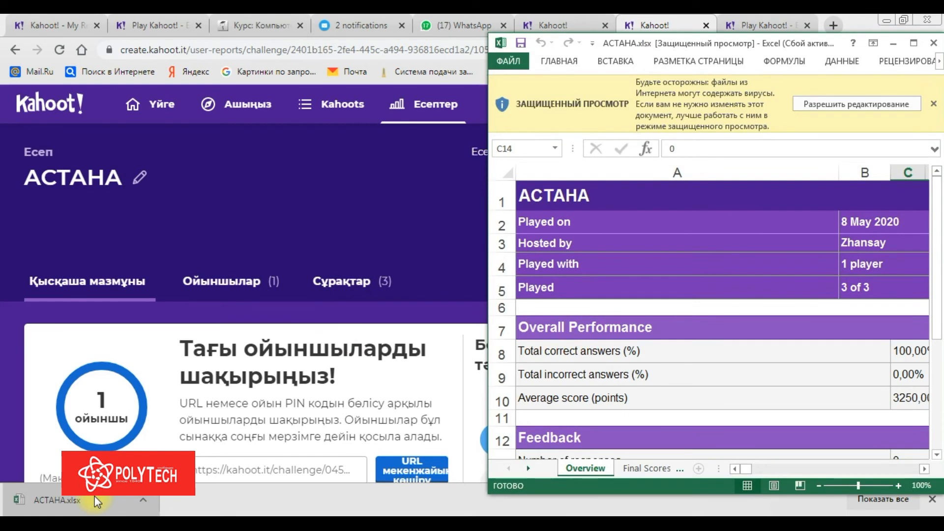
{"action": "double_click", "coordinate": [248, 415]}
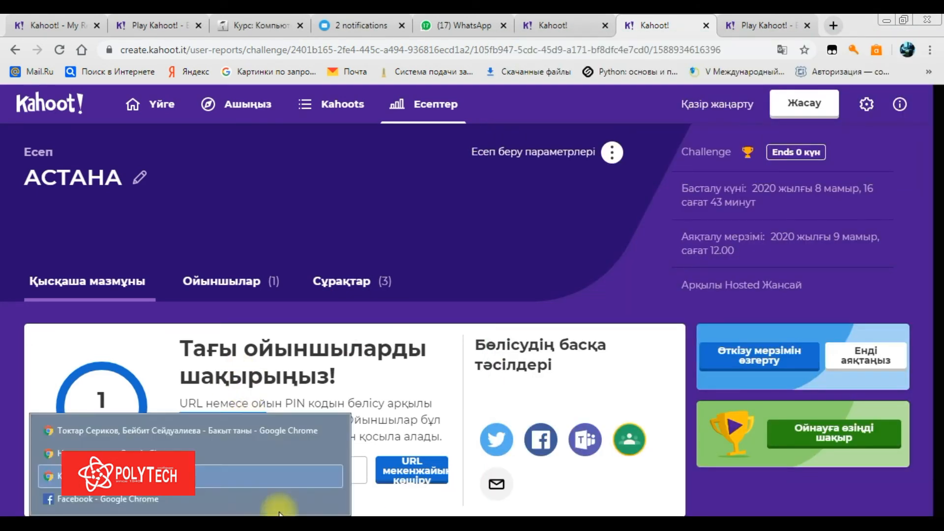
{"action": "left_click", "coordinate": [529, 513]}
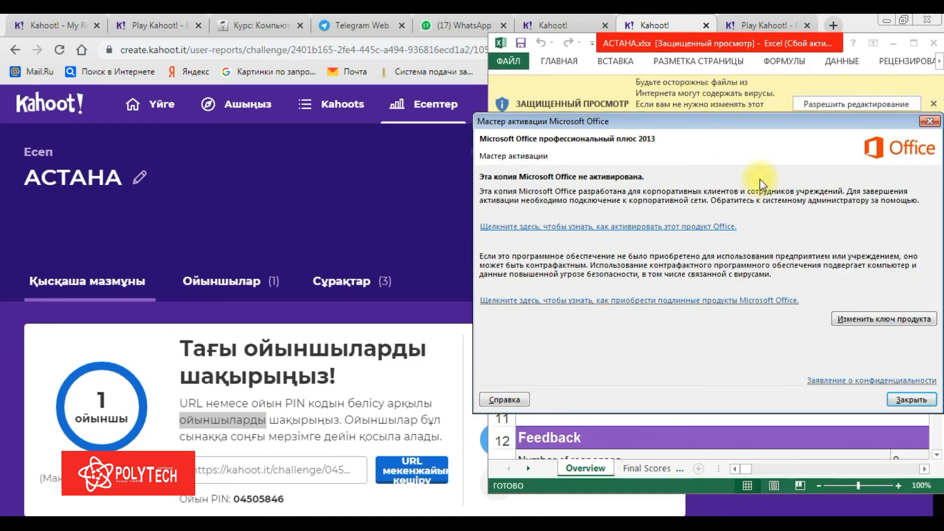
{"action": "left_click", "coordinate": [929, 121]}
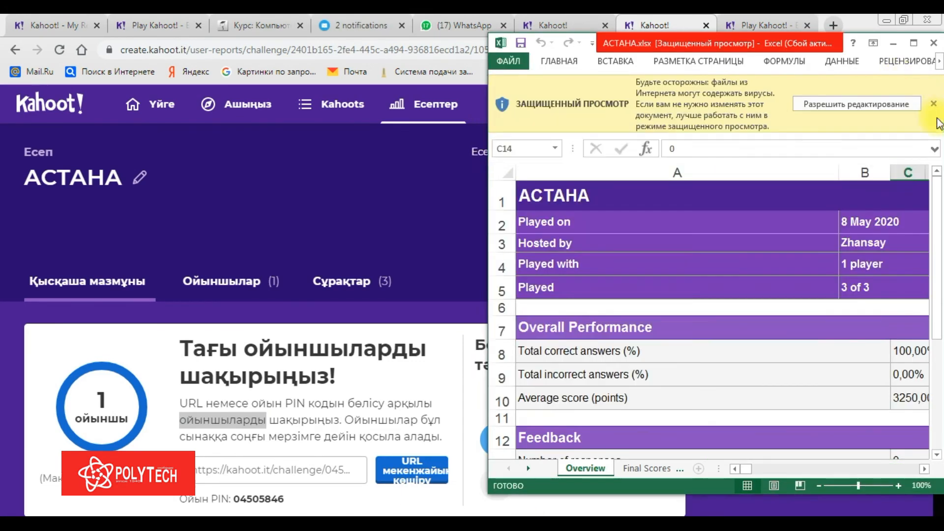
{"action": "left_click", "coordinate": [900, 103]}
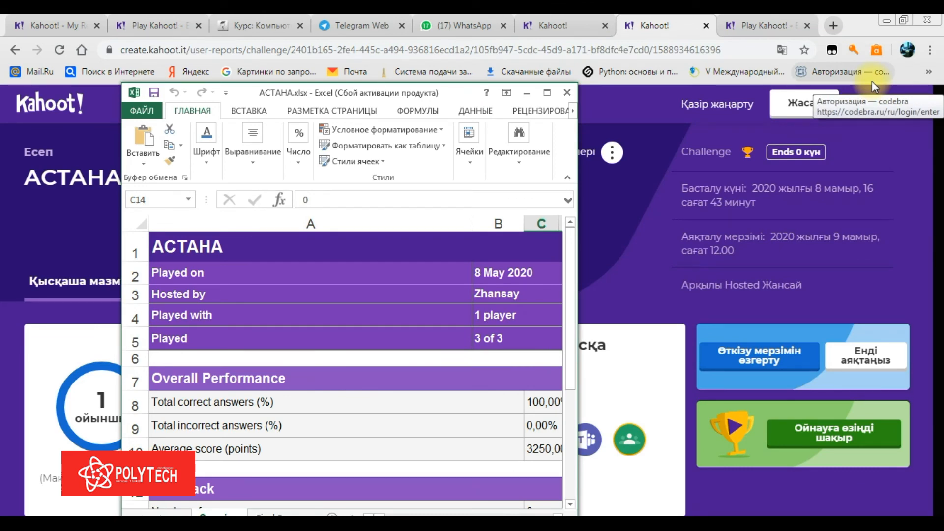
{"action": "left_click", "coordinate": [546, 93]}
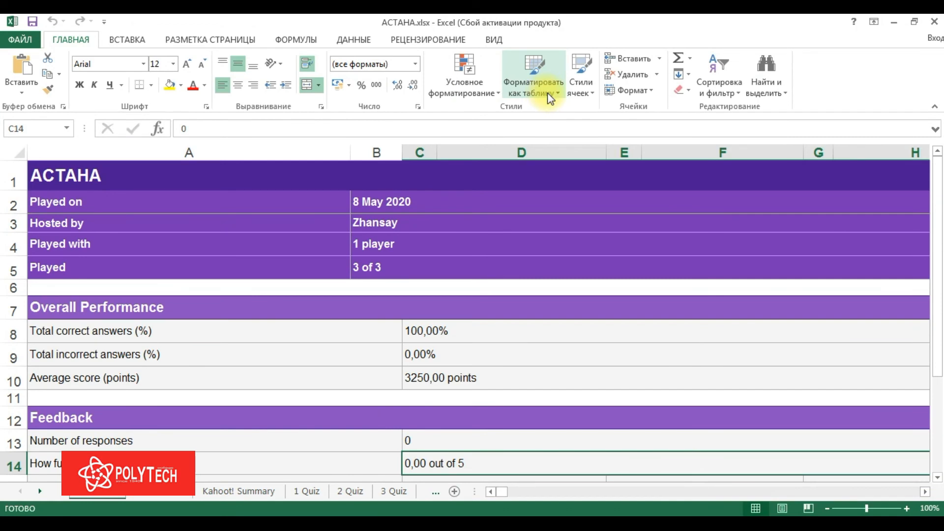
Review the summary sheet's header and 3250 average score, then the Final Scores sheet
{"action": "left_click_drag", "start_coordinate": [615, 176], "coordinate": [549, 233]}
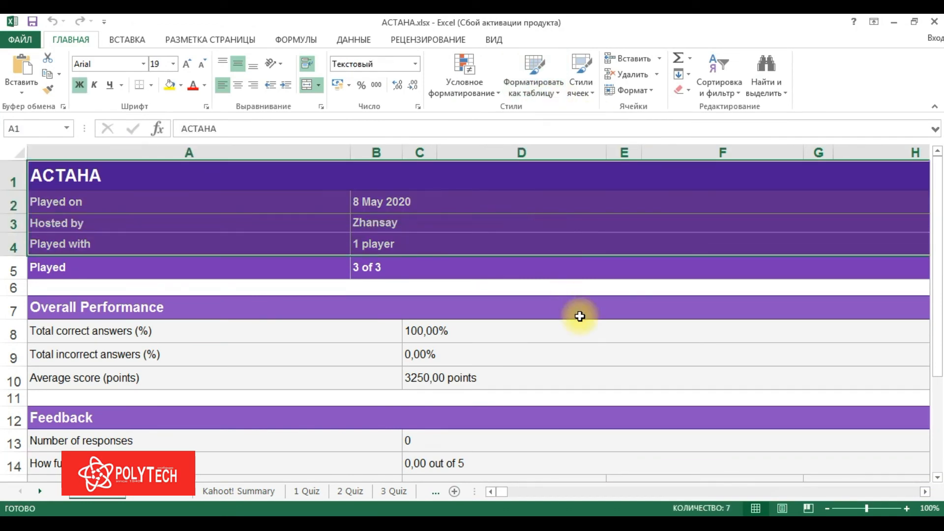
{"action": "left_click", "coordinate": [577, 362]}
{"action": "left_click", "coordinate": [521, 387]}
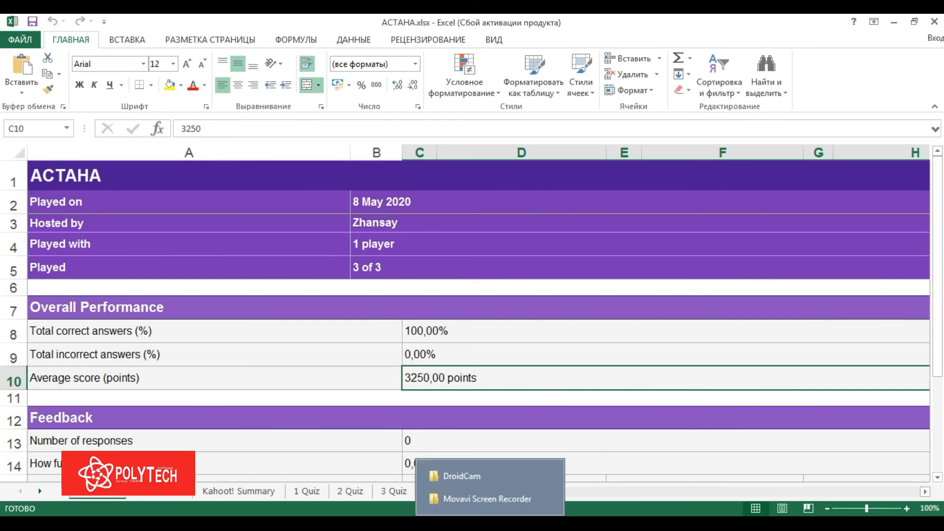
{"action": "mouse_move", "coordinate": [226, 511]}
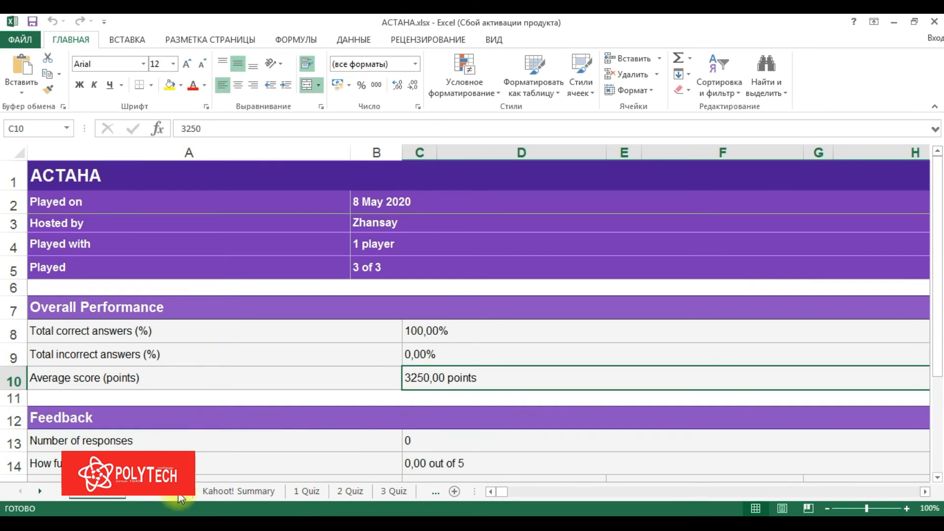
{"action": "left_click", "coordinate": [180, 498]}
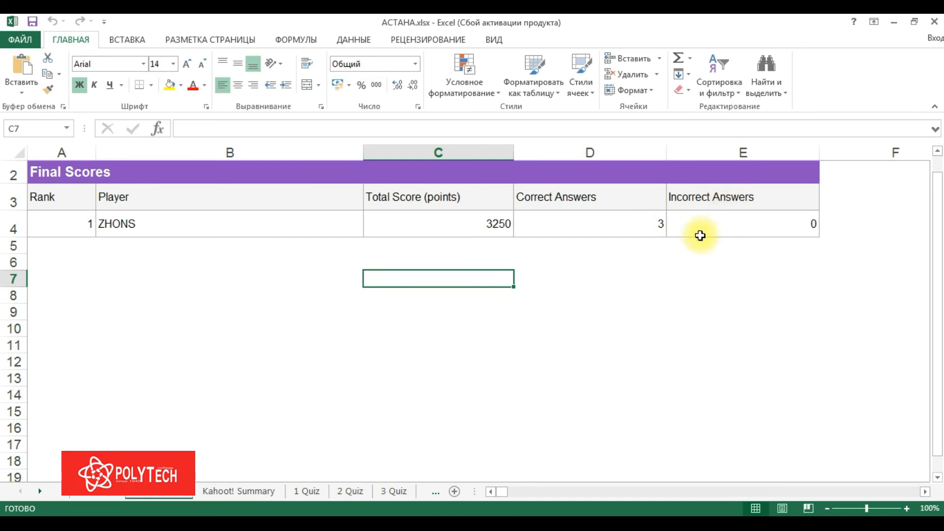
{"action": "left_click", "coordinate": [263, 492]}
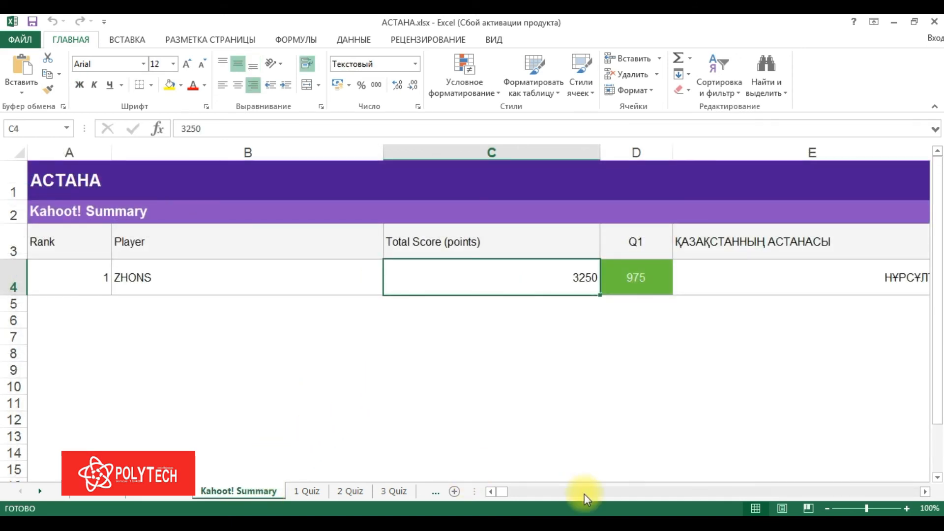
Browse through the 1 Quiz and 3 Quiz sheets, then close the workbook
{"action": "left_click", "coordinate": [704, 496]}
{"action": "left_click", "coordinate": [704, 497]}
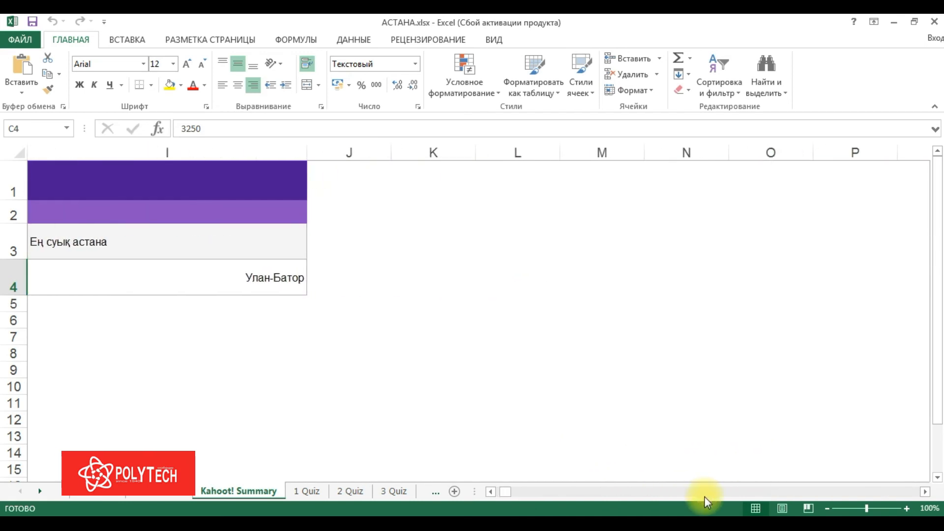
{"action": "left_click", "coordinate": [629, 496]}
{"action": "left_click", "coordinate": [608, 494]}
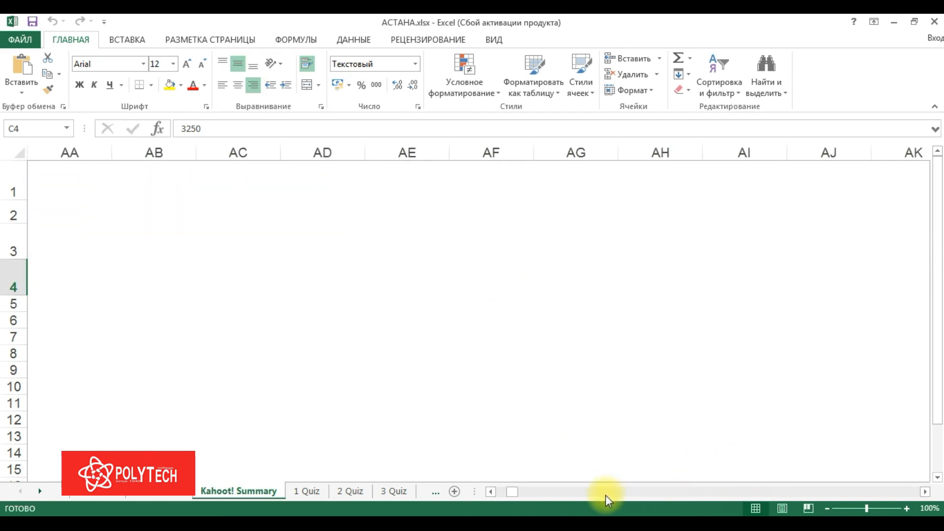
{"action": "left_click_drag", "start_coordinate": [516, 497], "coordinate": [506, 496]}
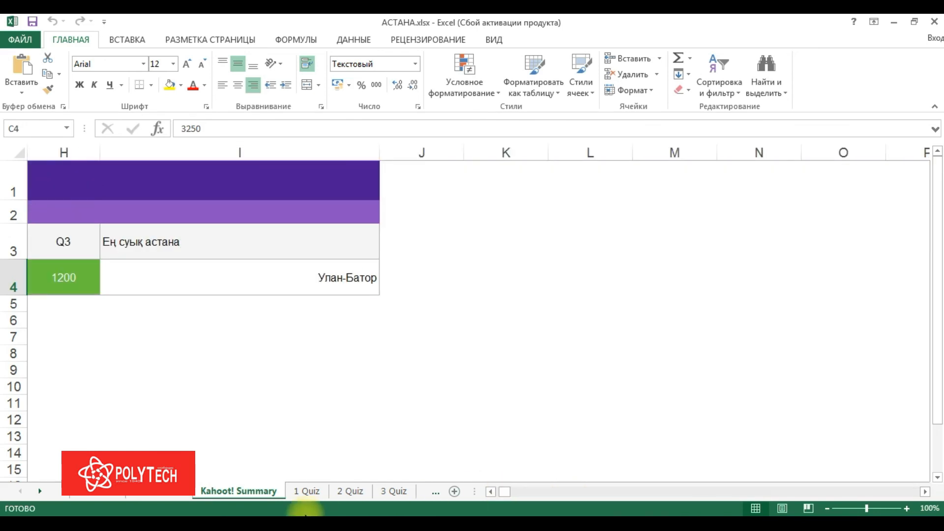
{"action": "left_click", "coordinate": [316, 491]}
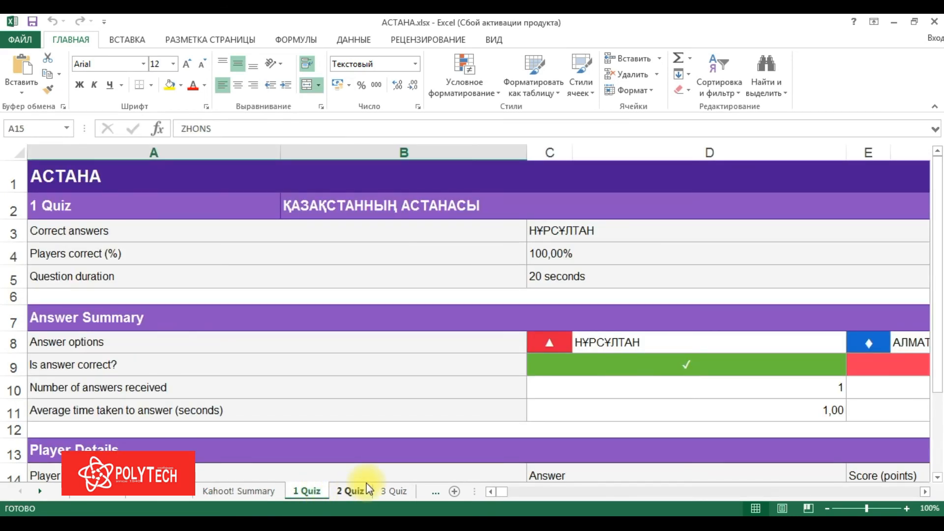
{"action": "left_click", "coordinate": [393, 493]}
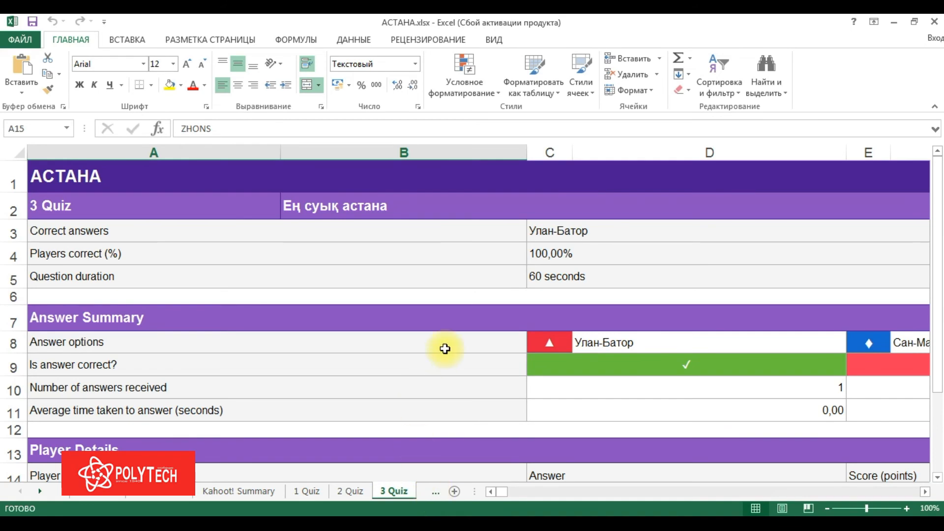
{"action": "left_click", "coordinate": [933, 22]}
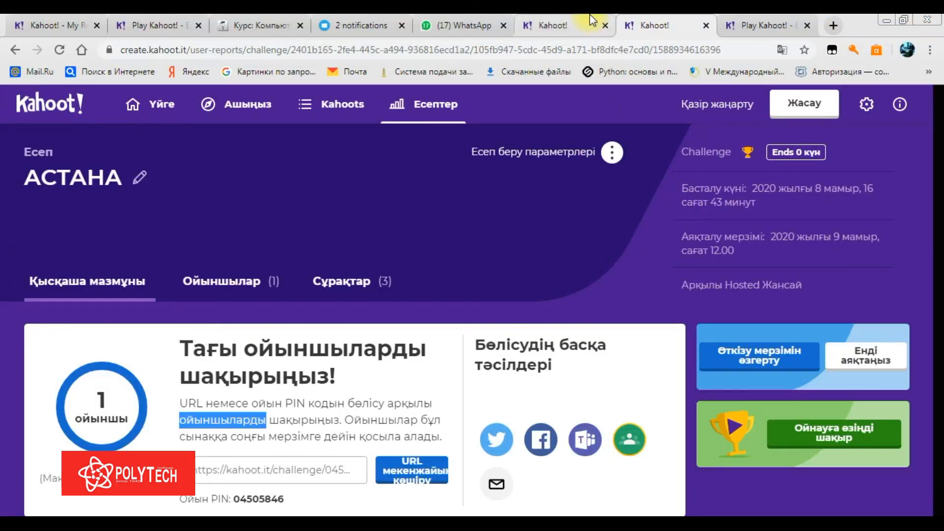
Return to the Reports list and scroll through all 21 reports
{"action": "left_click", "coordinate": [450, 118]}
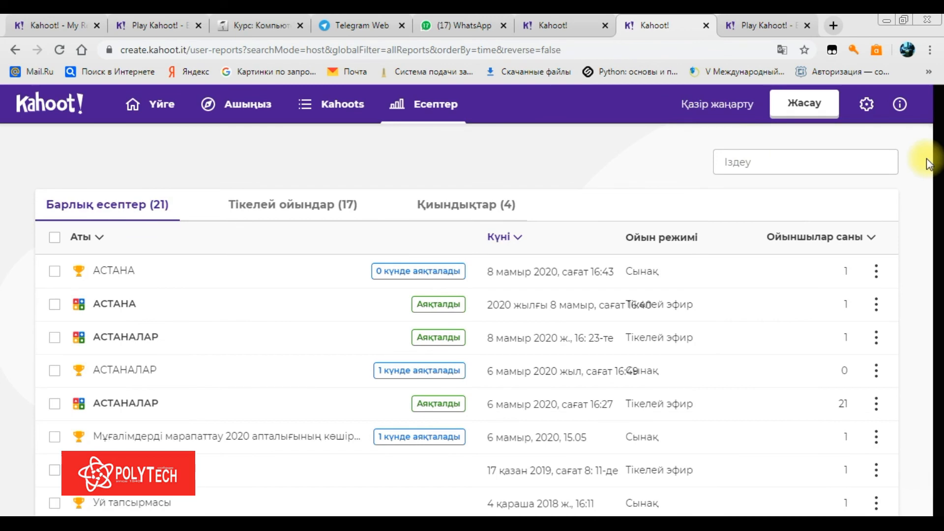
{"action": "left_click_drag", "start_coordinate": [941, 144], "coordinate": [940, 212]}
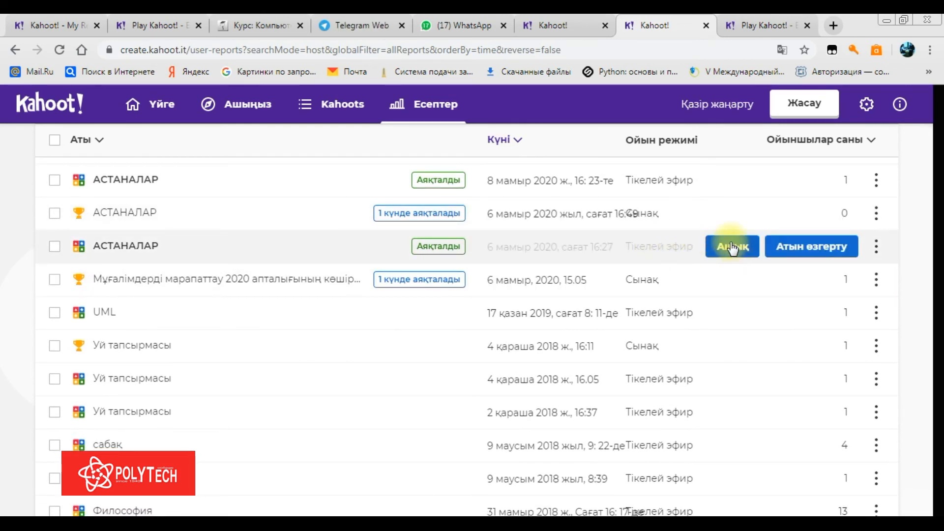
Open the 21-player АСТАНАЛАР live game report and show all players under Көмек қажет
{"action": "left_click", "coordinate": [731, 247]}
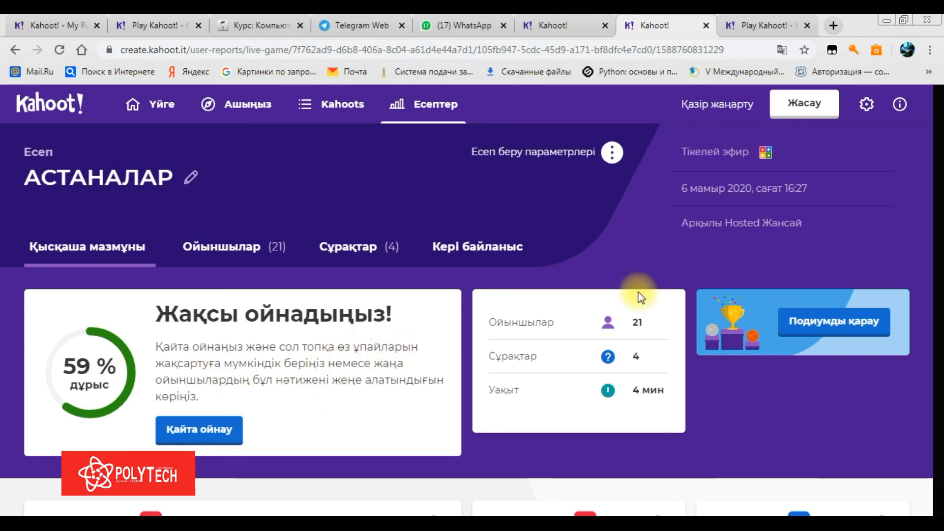
{"action": "scroll", "coordinate": [940, 138], "scroll_direction": "down", "scroll_amount": 3}
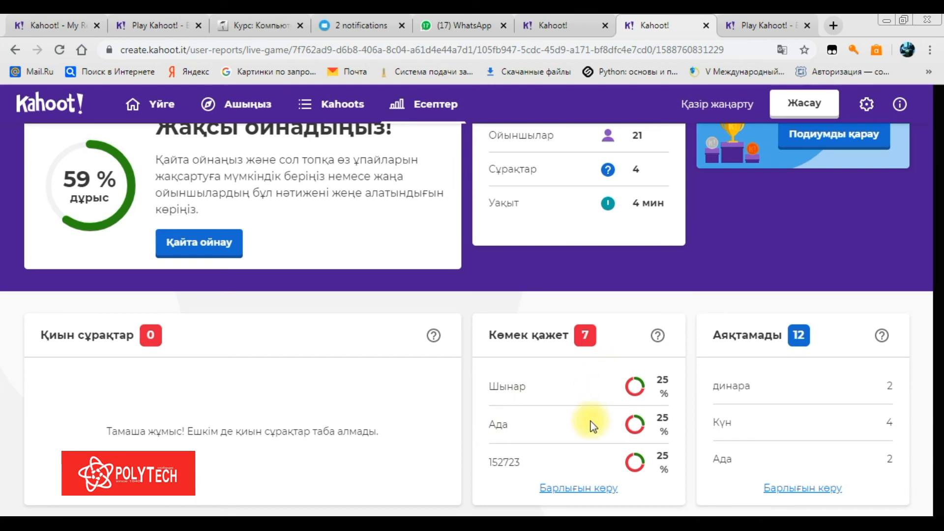
{"action": "left_click", "coordinate": [592, 489]}
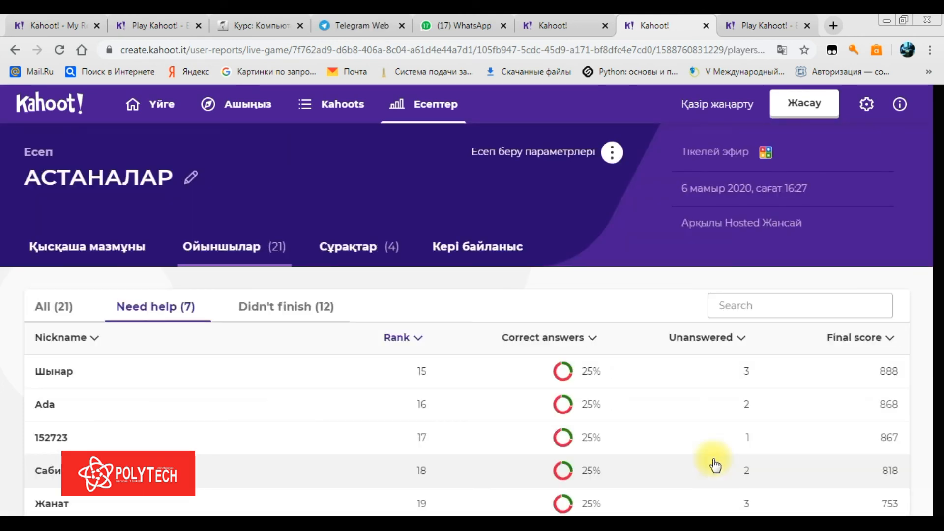
{"action": "scroll", "coordinate": [938, 228], "scroll_direction": "down", "scroll_amount": 3}
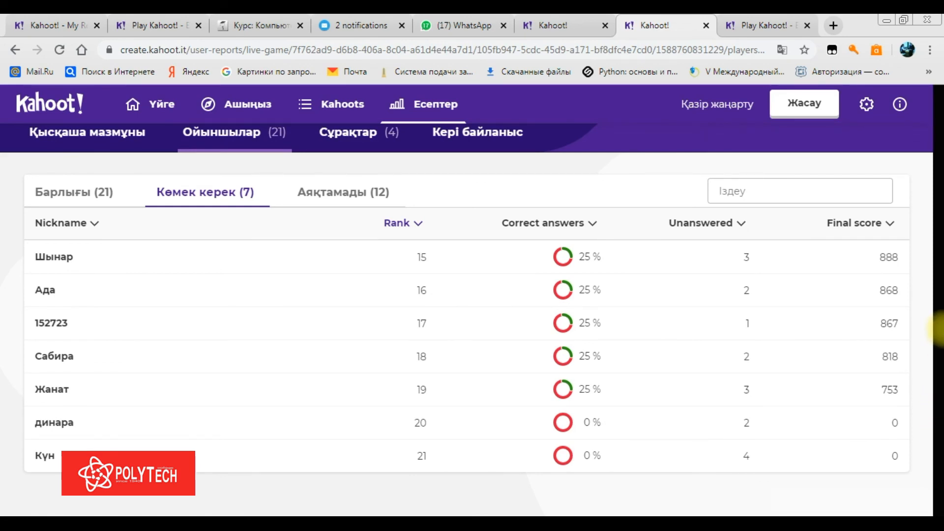
{"action": "scroll", "coordinate": [938, 325], "scroll_direction": "up", "scroll_amount": 3}
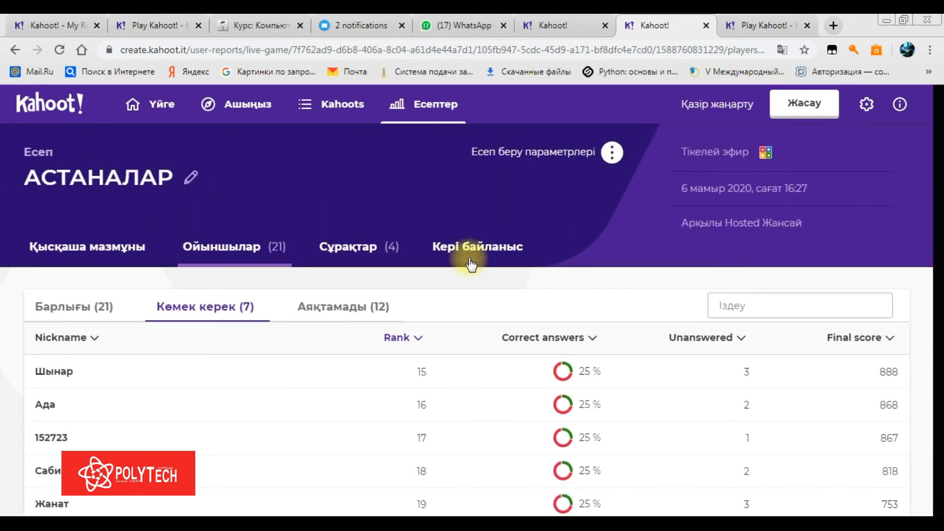
Filter the player list to the 12 who didn't finish (Аяқтамады) and review them
{"action": "left_click", "coordinate": [319, 313]}
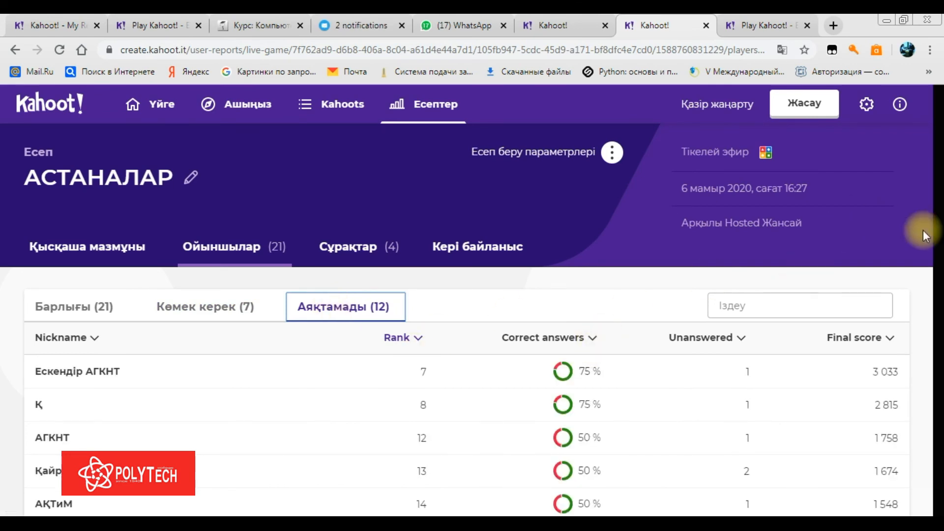
{"action": "scroll", "coordinate": [936, 170], "scroll_direction": "down", "scroll_amount": 5}
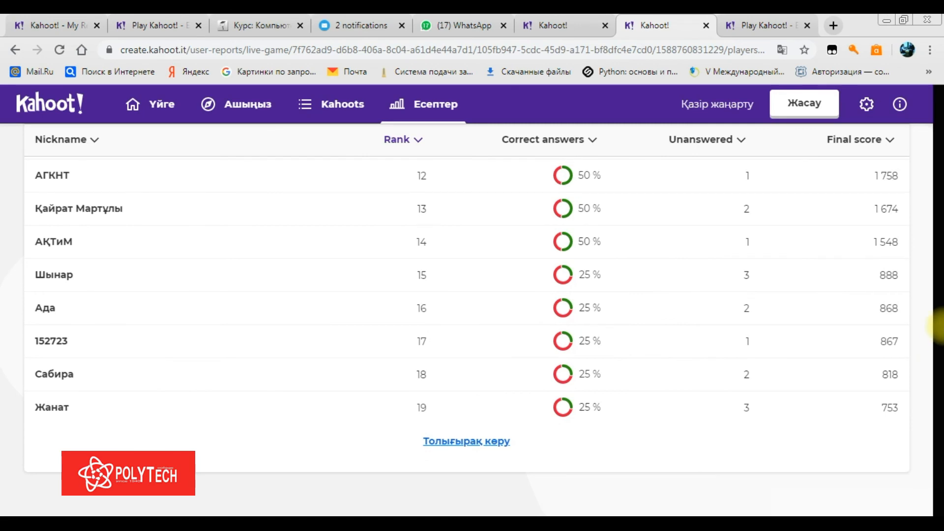
{"action": "scroll", "coordinate": [938, 319], "scroll_direction": "up", "scroll_amount": 1}
{"action": "scroll", "coordinate": [939, 302], "scroll_direction": "up", "scroll_amount": 4}
{"action": "scroll", "coordinate": [939, 275], "scroll_direction": "down", "scroll_amount": 3}
{"action": "scroll", "coordinate": [936, 265], "scroll_direction": "down", "scroll_amount": 1}
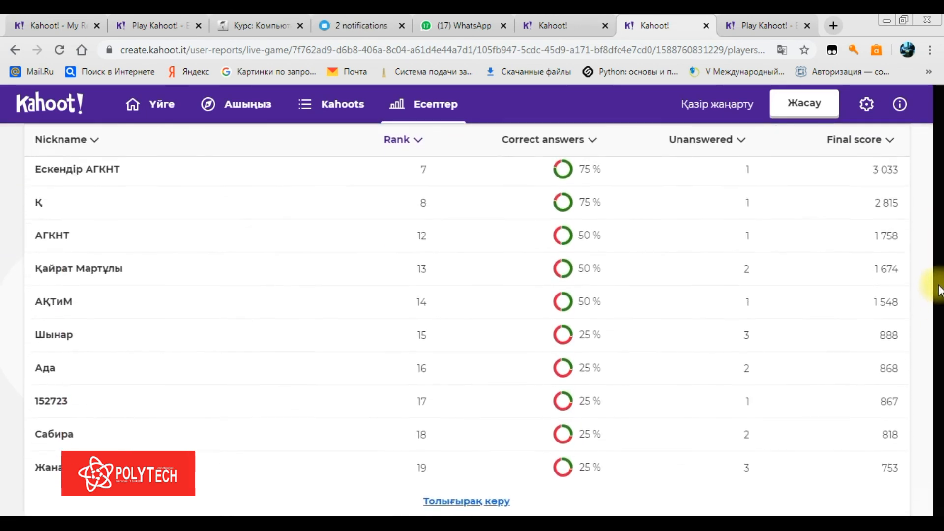
{"action": "scroll", "coordinate": [937, 236], "scroll_direction": "up", "scroll_amount": 3}
{"action": "scroll", "coordinate": [936, 209], "scroll_direction": "up", "scroll_amount": 2}
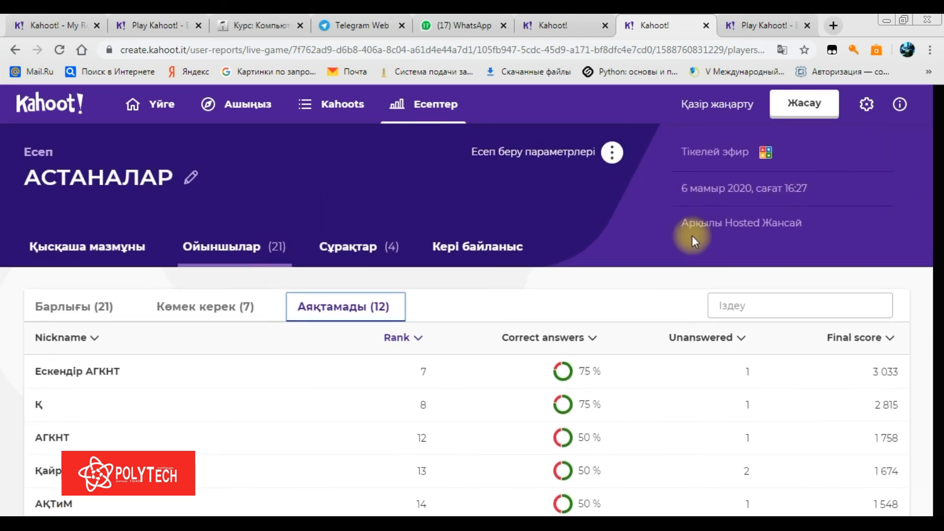
On the Кері байланыс feedback tab, download the report via Есепті жүктеу
{"action": "left_click", "coordinate": [465, 244]}
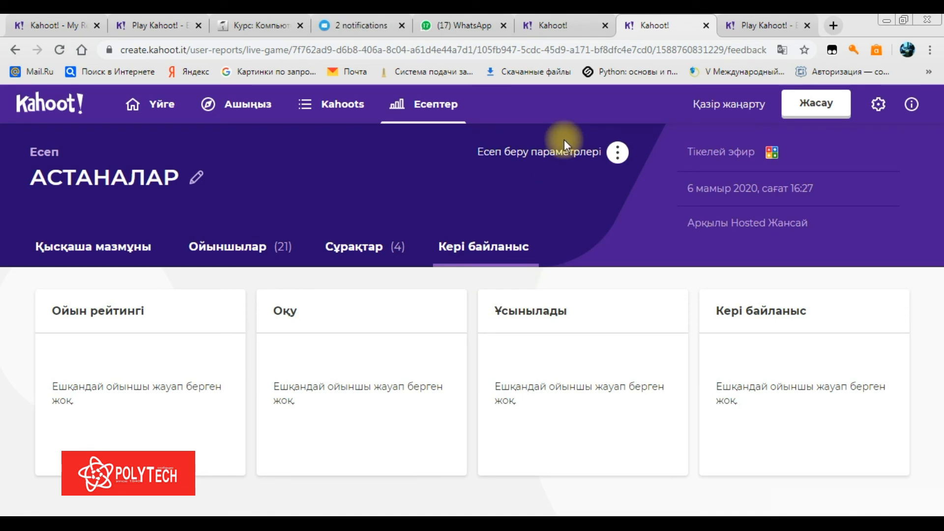
{"action": "left_click", "coordinate": [617, 152]}
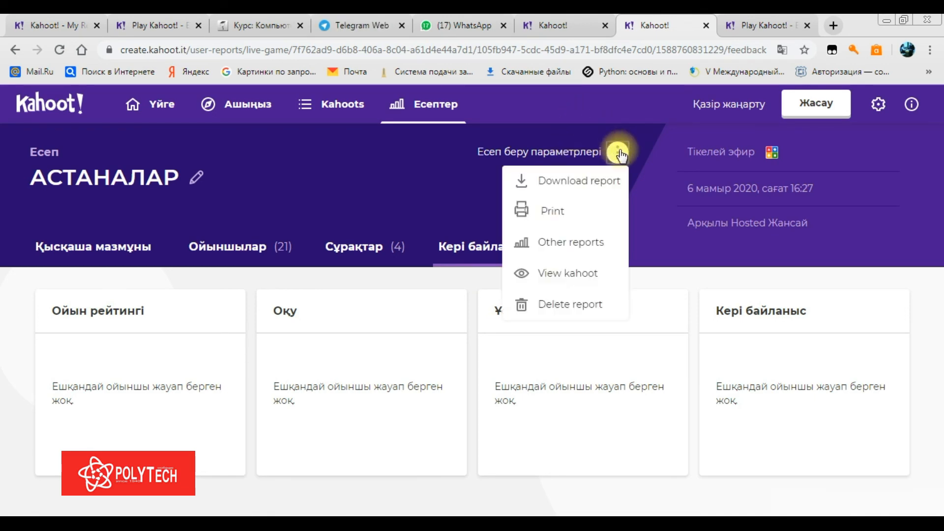
{"action": "left_click", "coordinate": [598, 185]}
{"action": "left_click", "coordinate": [513, 321]}
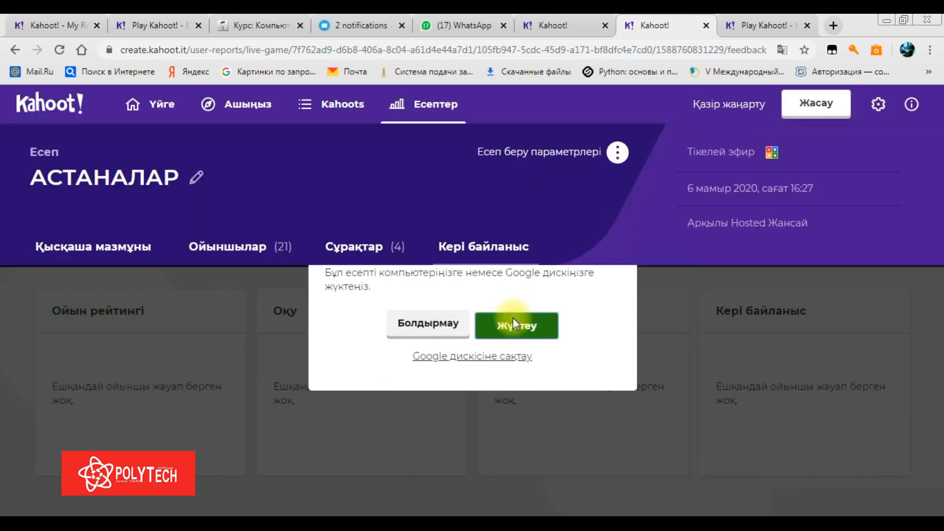
Open the downloaded АСТАНАЛАР.xlsx from Chrome's download bar
{"action": "left_click", "coordinate": [618, 152]}
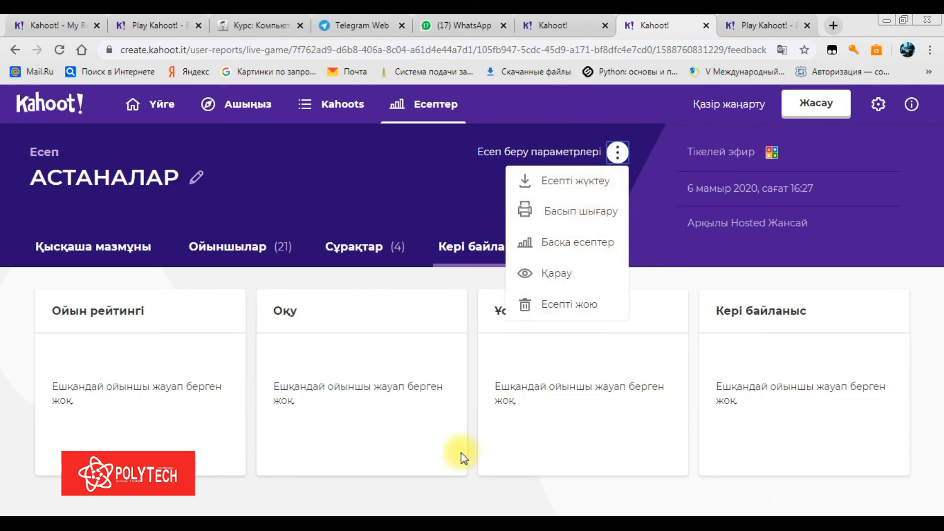
{"action": "mouse_move", "coordinate": [444, 515]}
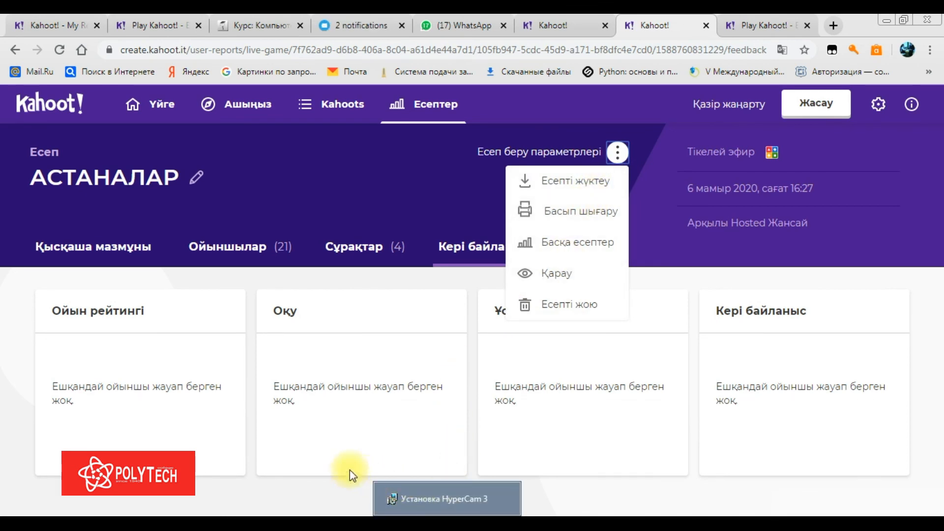
{"action": "mouse_move", "coordinate": [190, 515]}
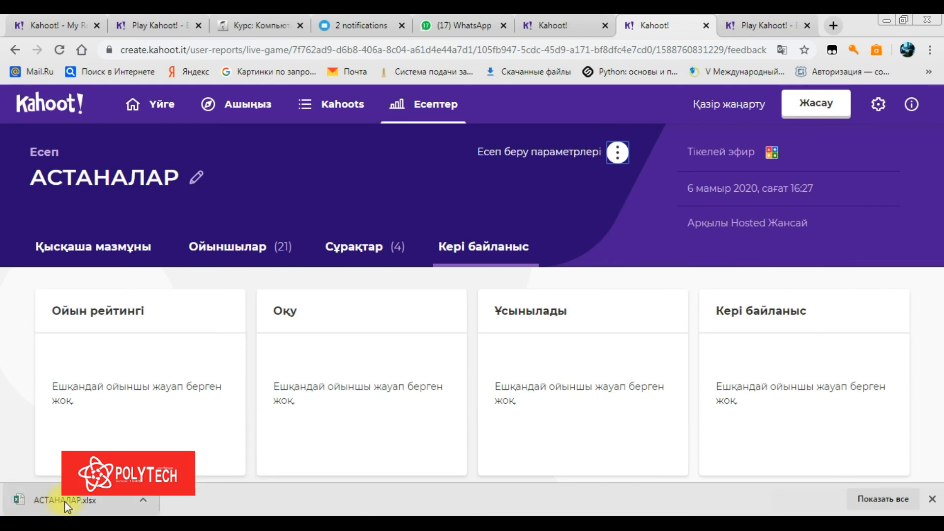
{"action": "left_click", "coordinate": [64, 501]}
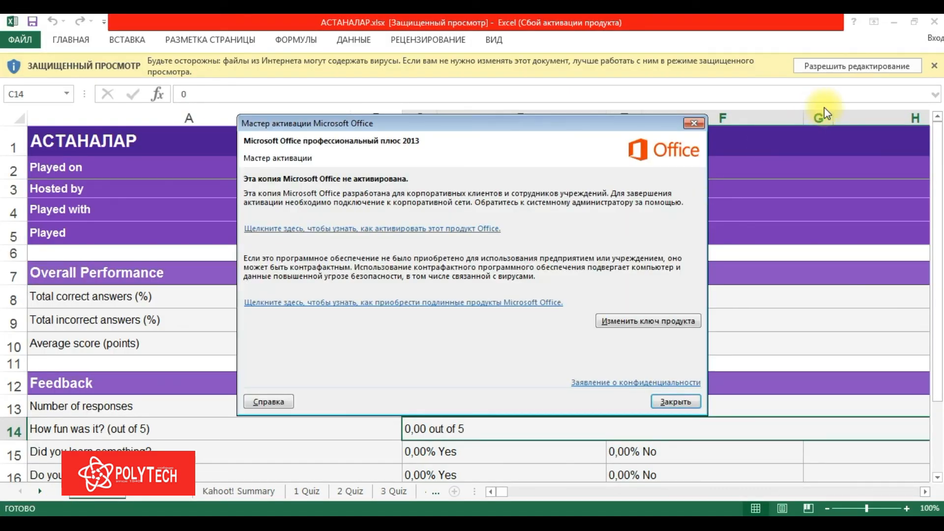
Dismiss the Office activation notice, enable editing, and scroll through the summary sheet
{"action": "left_click", "coordinate": [696, 121]}
{"action": "left_click", "coordinate": [809, 66]}
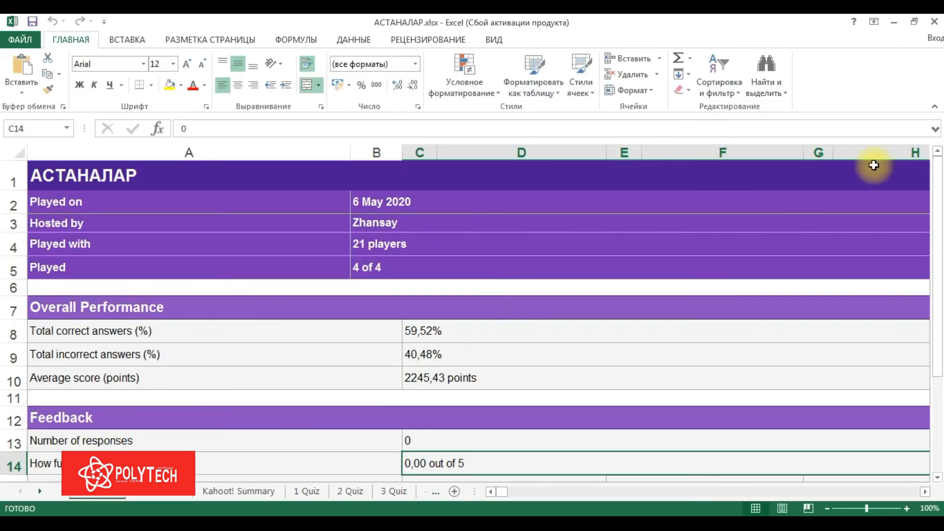
{"action": "mouse_move", "coordinate": [938, 184]}
{"action": "left_mouse_down"}
{"action": "mouse_move", "coordinate": [937, 196]}
{"action": "mouse_move", "coordinate": [937, 174]}
{"action": "left_mouse_up"}
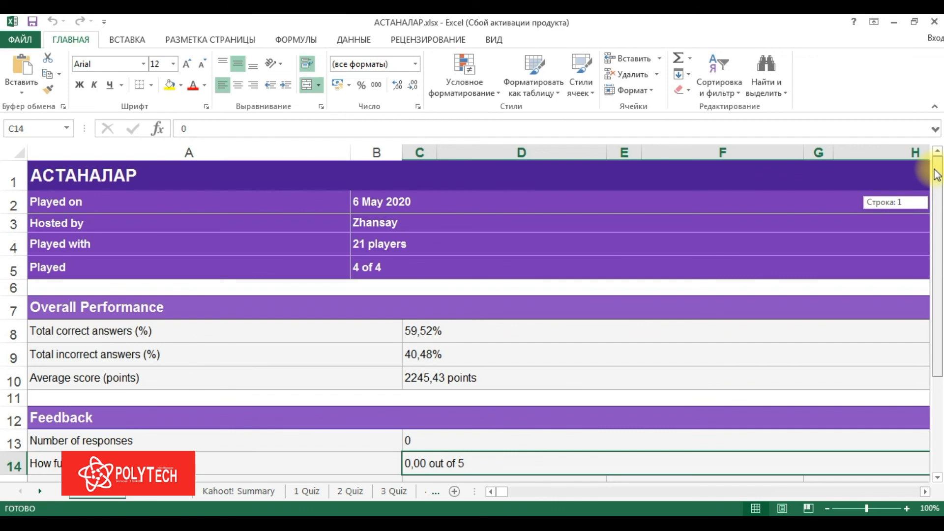
{"action": "left_click_drag", "start_coordinate": [937, 178], "coordinate": [937, 358]}
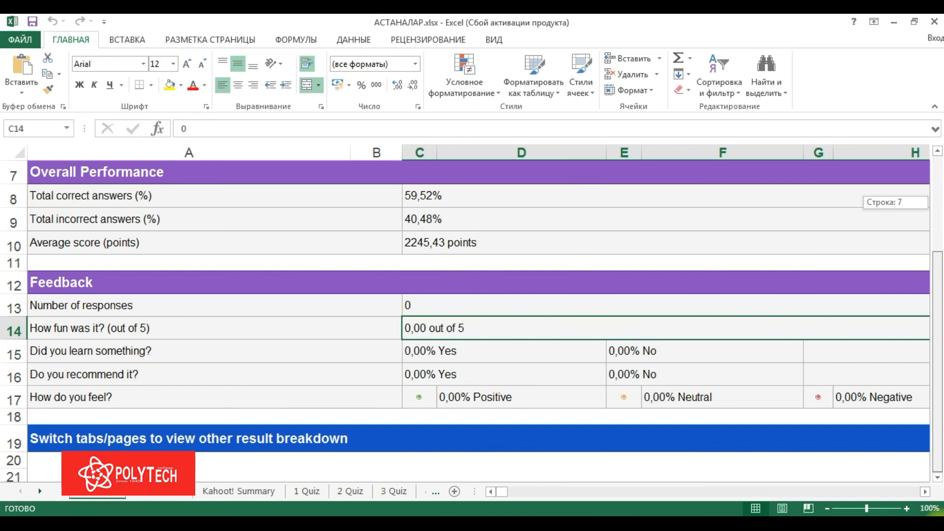
{"action": "left_click_drag", "start_coordinate": [935, 514], "coordinate": [929, 443]}
{"action": "left_click", "coordinate": [938, 342]}
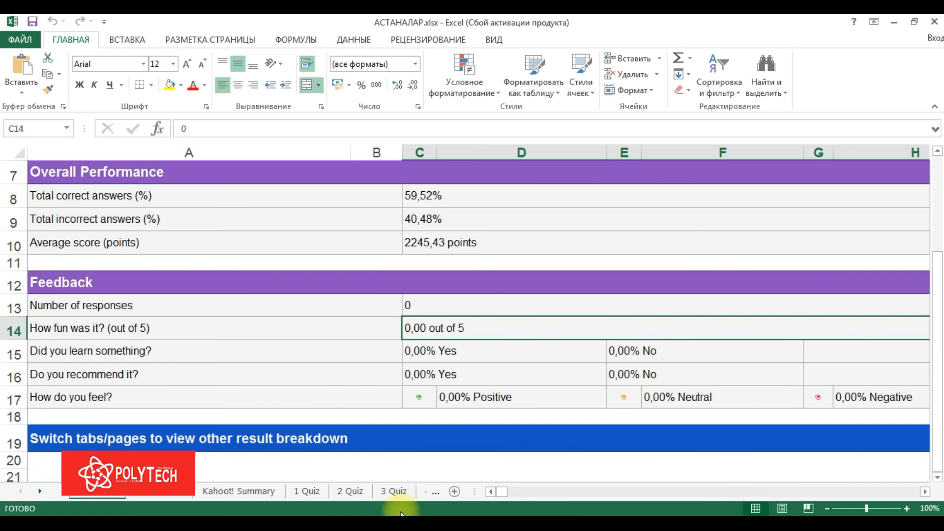
Review the Final Scores sheet down to the last of the 21 players
{"action": "left_click", "coordinate": [178, 496]}
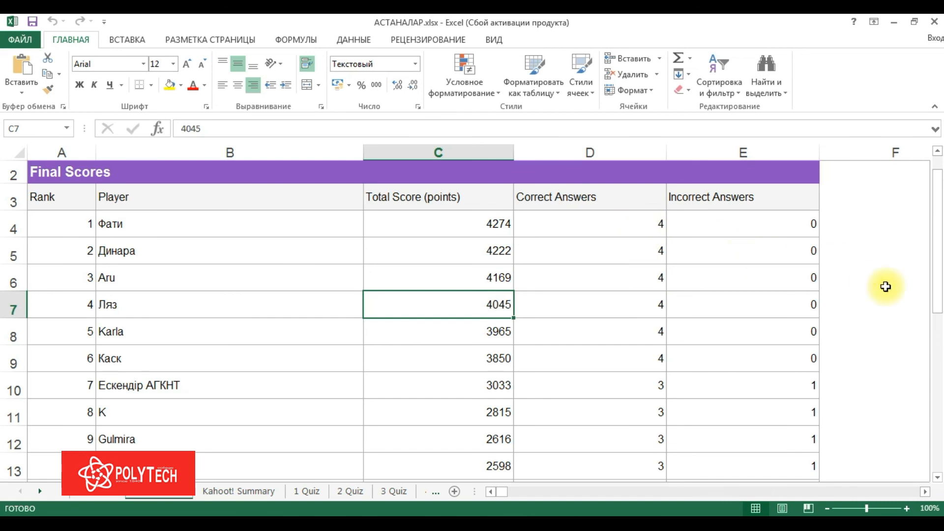
{"action": "left_click_drag", "start_coordinate": [936, 225], "coordinate": [936, 374]}
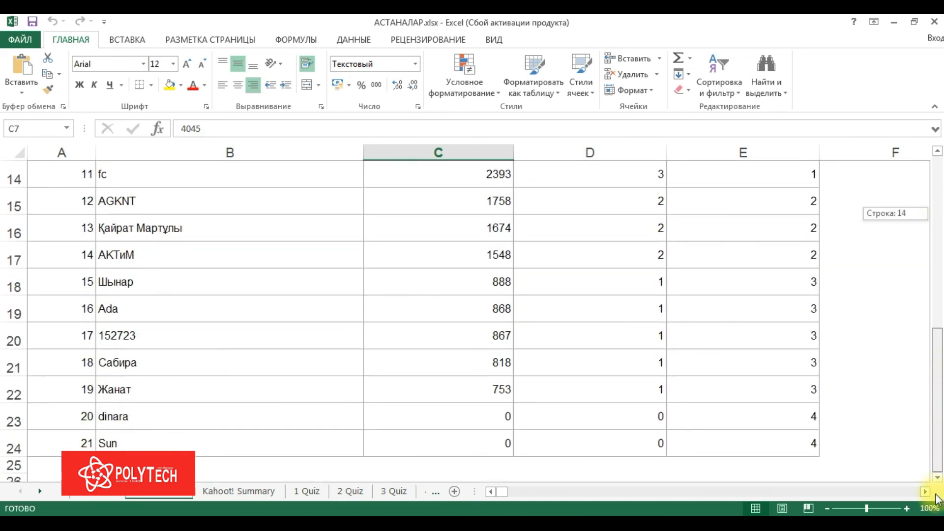
{"action": "left_click_drag", "start_coordinate": [936, 496], "coordinate": [935, 496]}
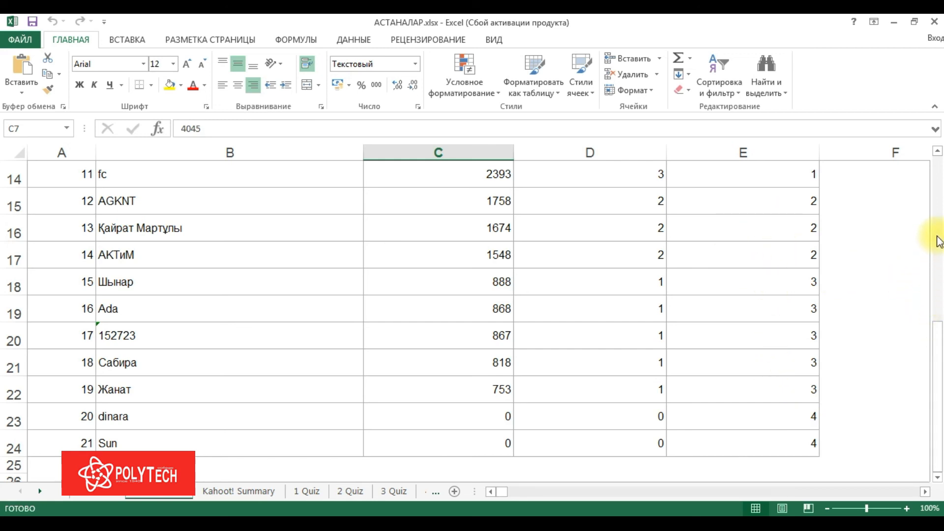
Close Excel to return to the АСТАНАЛАР report's feedback tab in Chrome
{"action": "left_click", "coordinate": [932, 23]}
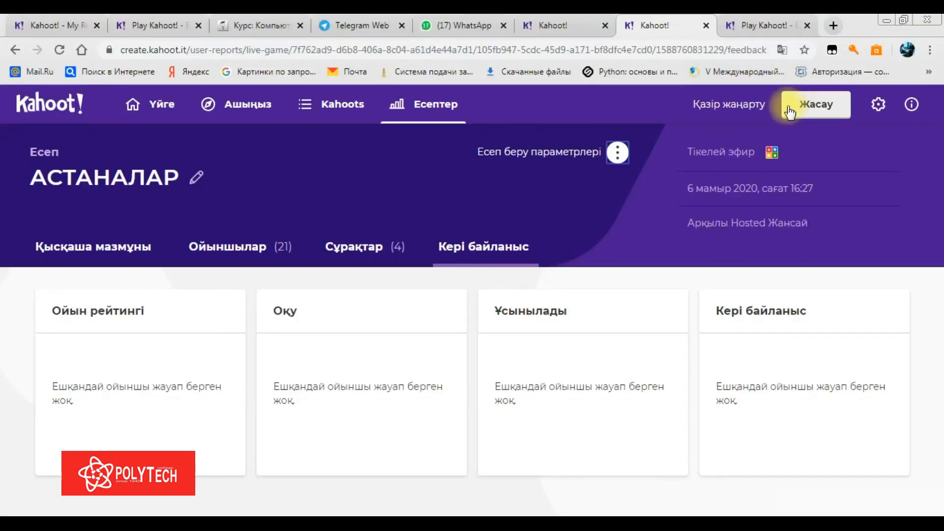